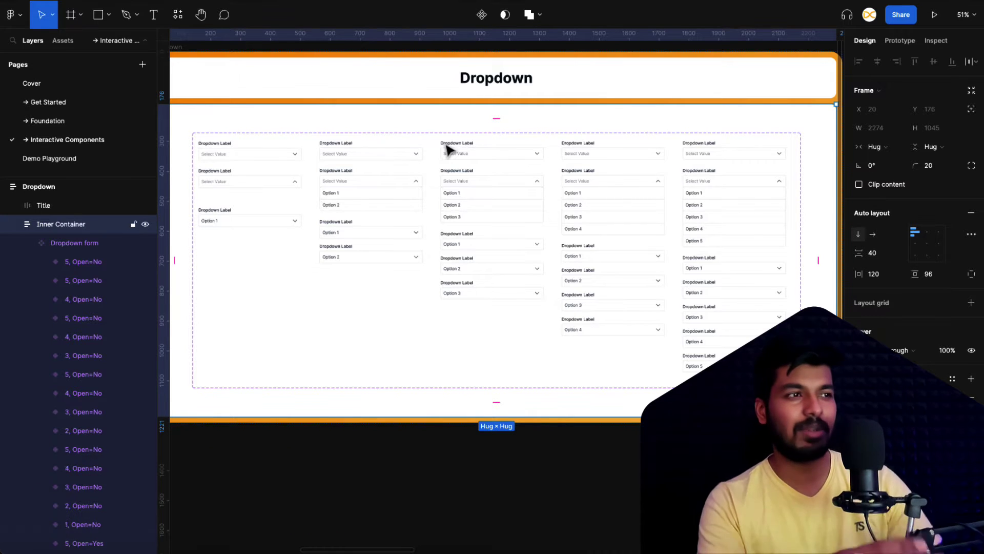
- Open the Demo Playground page at the empty iPhone 8 - 1 frame
click(336, 499)
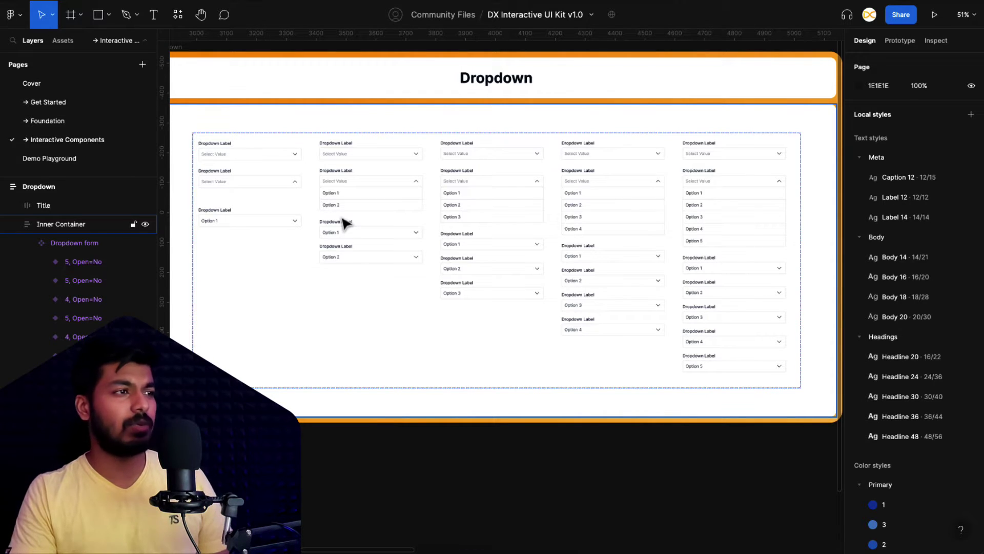
click(62, 163)
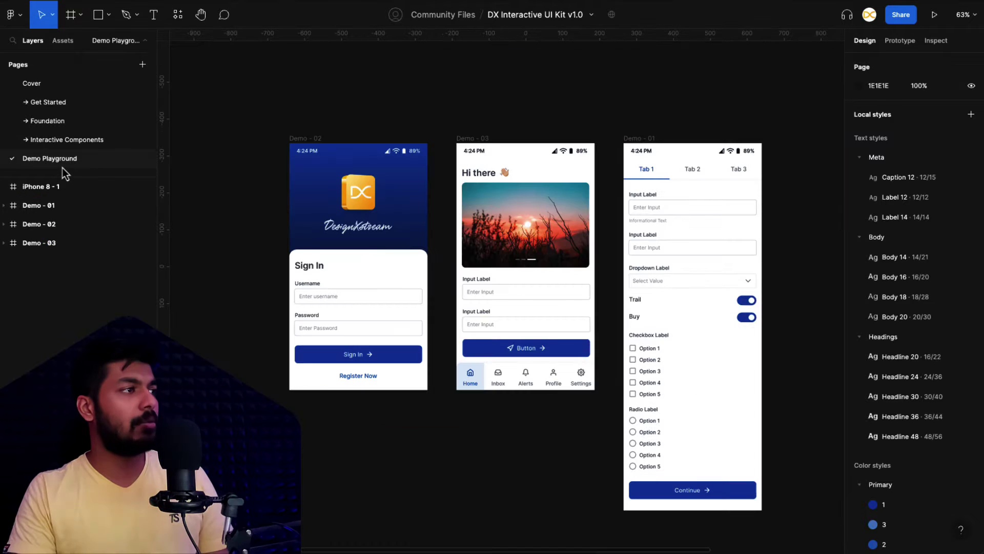
scroll(641, 265, right, 6)
scroll(653, 201, up, 5)
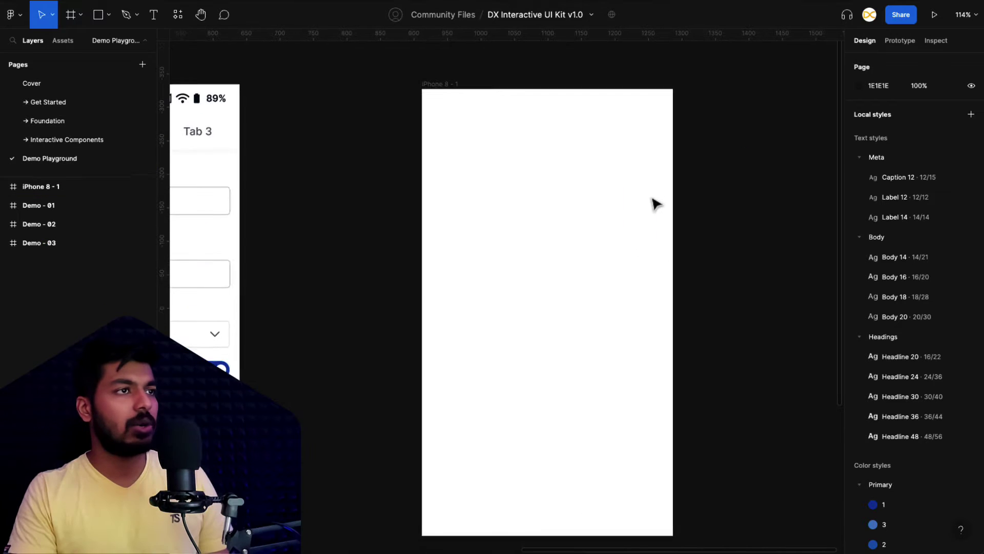
- Insert the Dropdown interactive component into the iPhone 8 - 1 frame and centre it horizontally and vertically
click(63, 41)
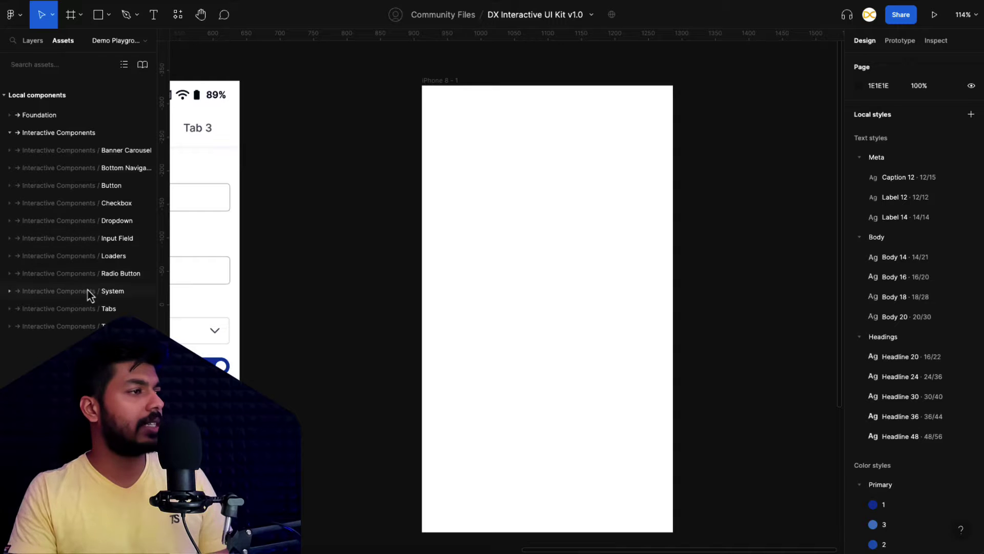
click(10, 221)
drag(24, 266, 512, 281)
click(872, 59)
click(931, 59)
click(748, 226)
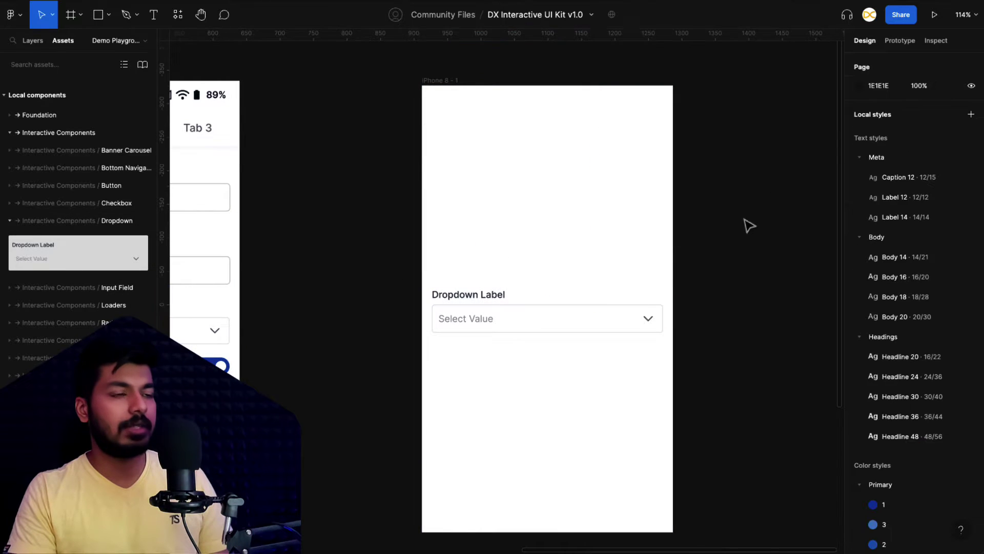
- Set the number of options of the placed dropdown to 4
click(574, 321)
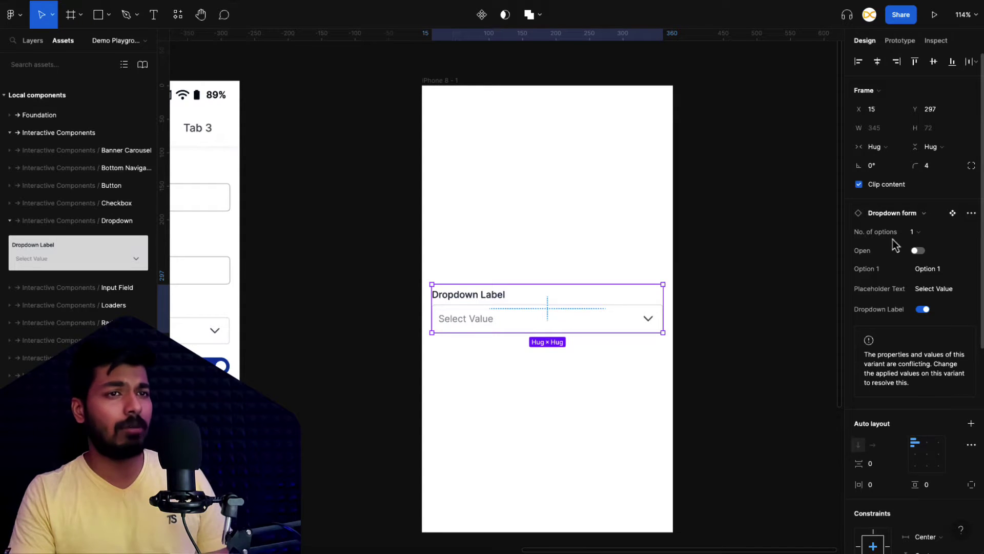
click(914, 233)
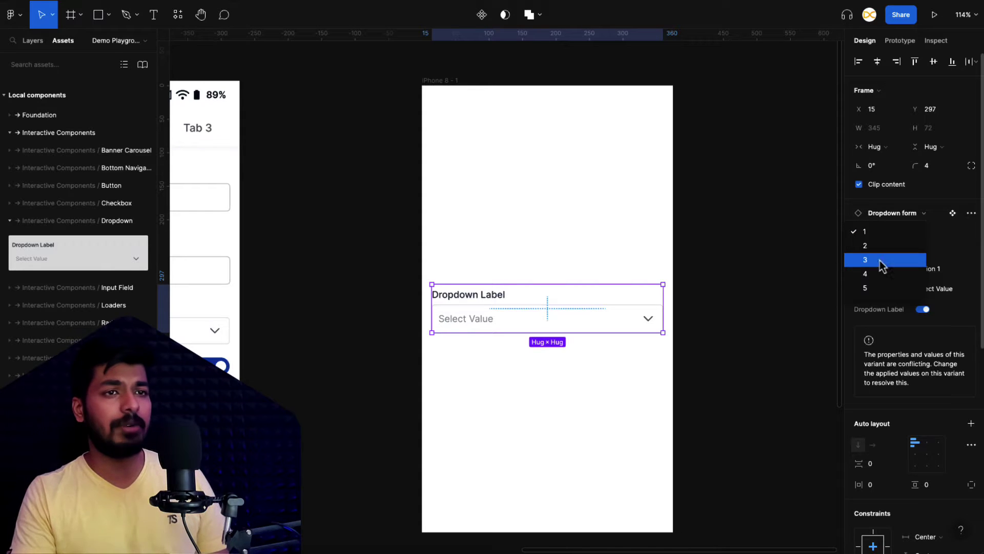
click(871, 276)
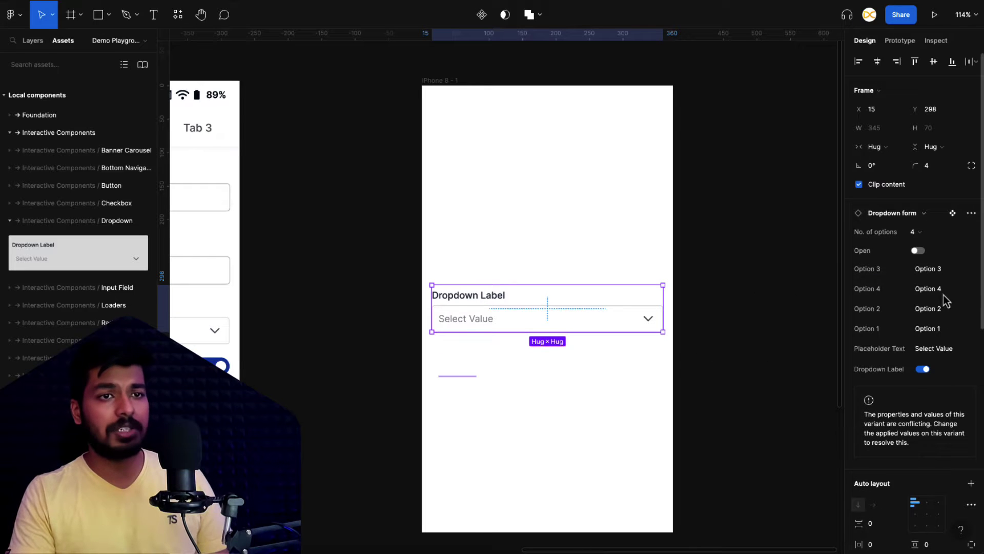
- Rename the dropdown's Option 3 to Silver, Option 4 to Gold, Option 2 to Platinum and Option 1 to Diamond
click(939, 270)
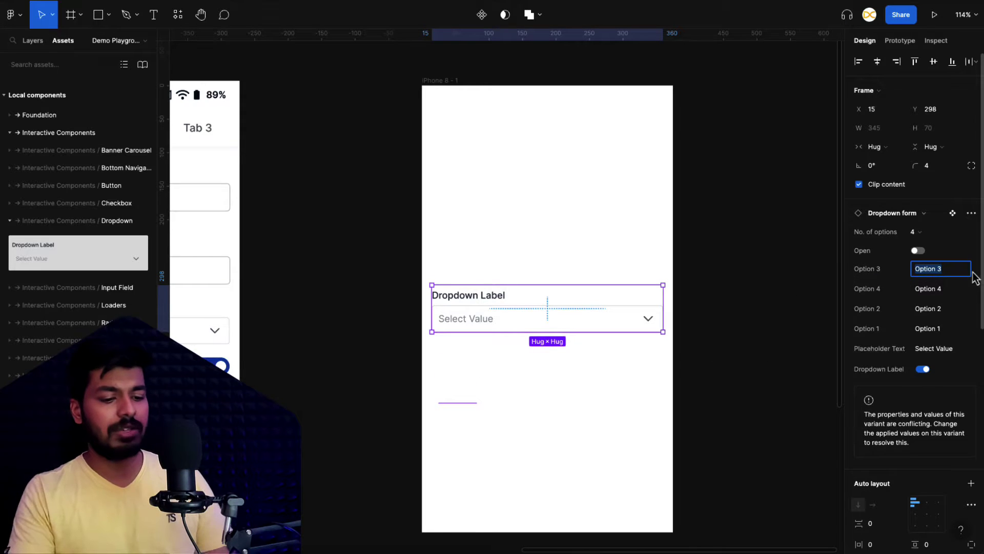
text(Golfver)
key(Tab)
text(G)
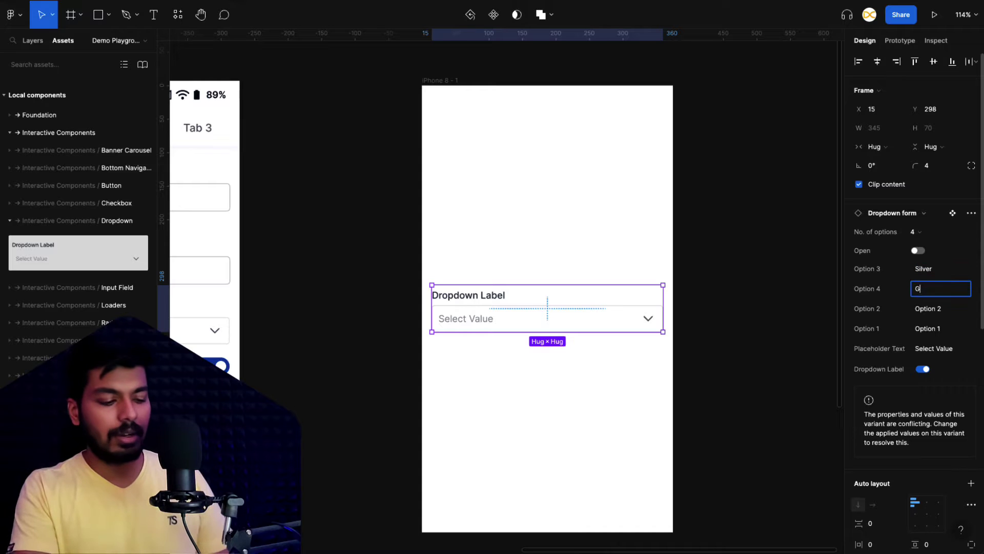
text(old)
key(Tab)
text(Platinum)
key(Tab)
text(Diamond)
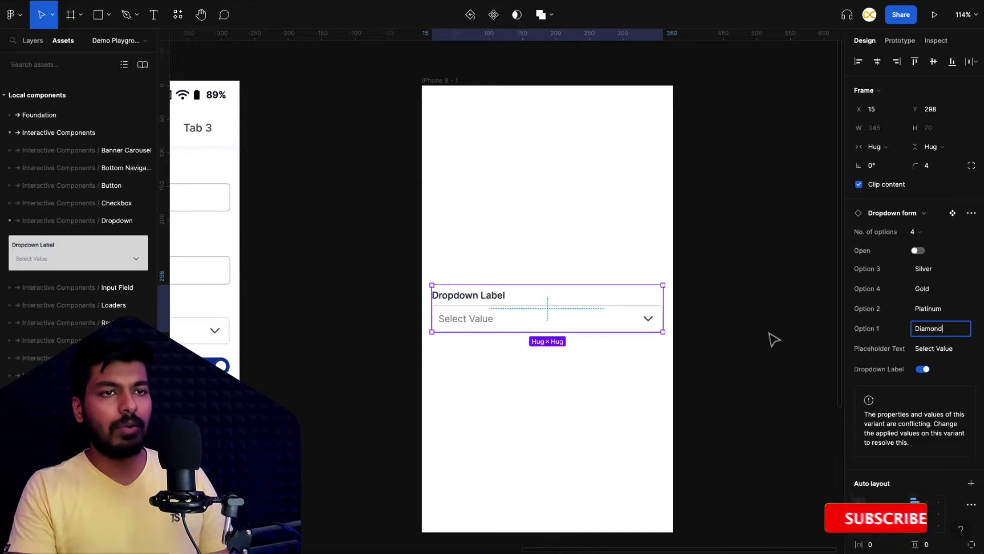
click(773, 338)
- Try the dropdown with its label hidden and with its option list open, restoring both properties
click(553, 328)
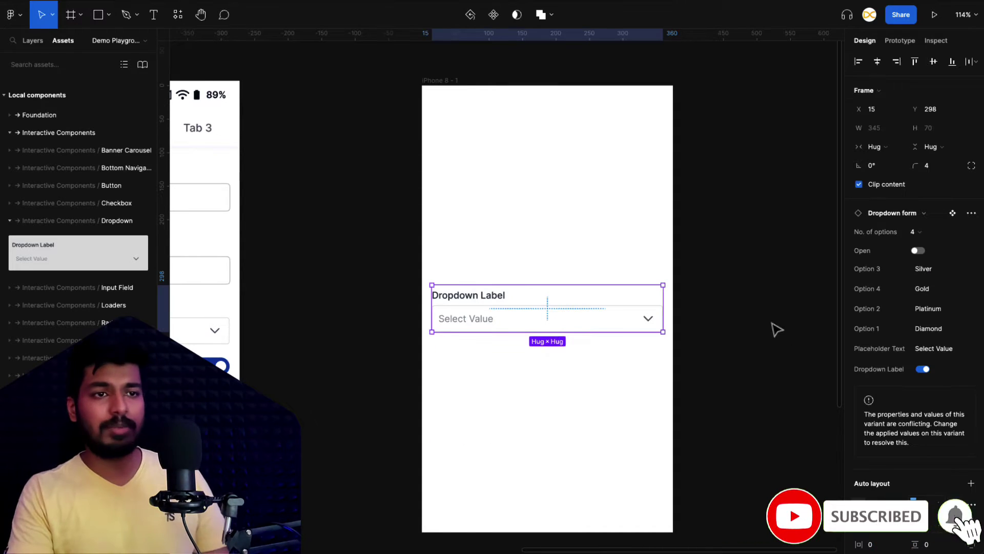
click(921, 370)
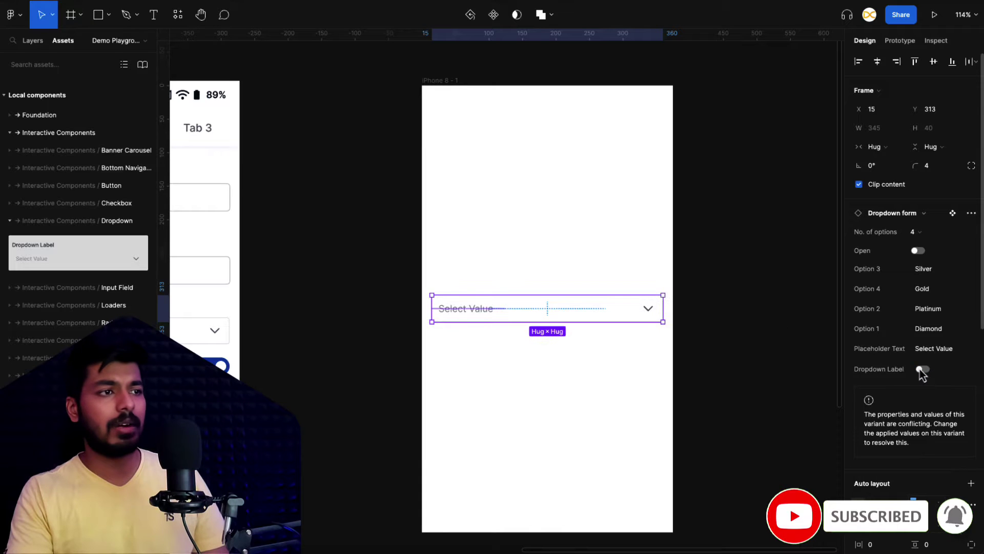
click(921, 369)
click(917, 251)
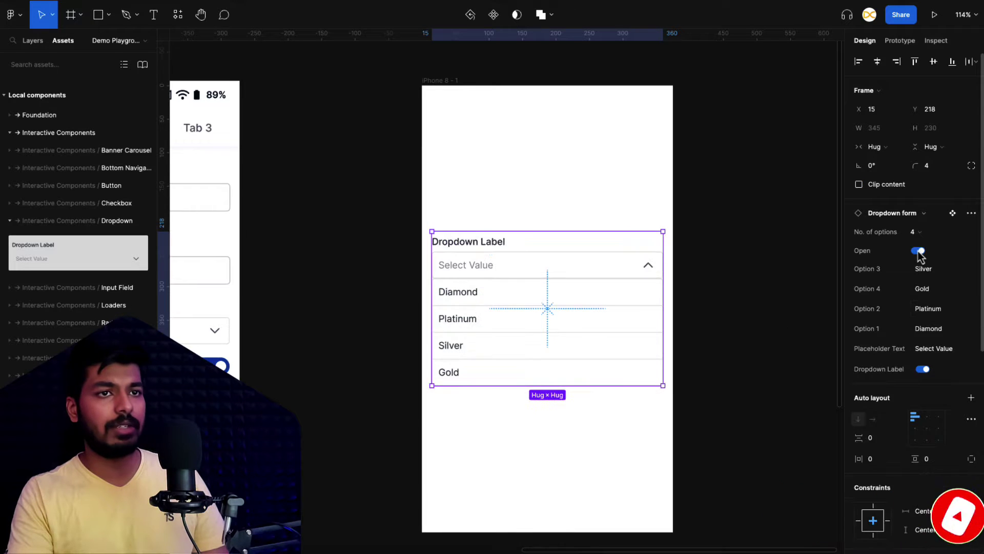
click(918, 251)
click(922, 370)
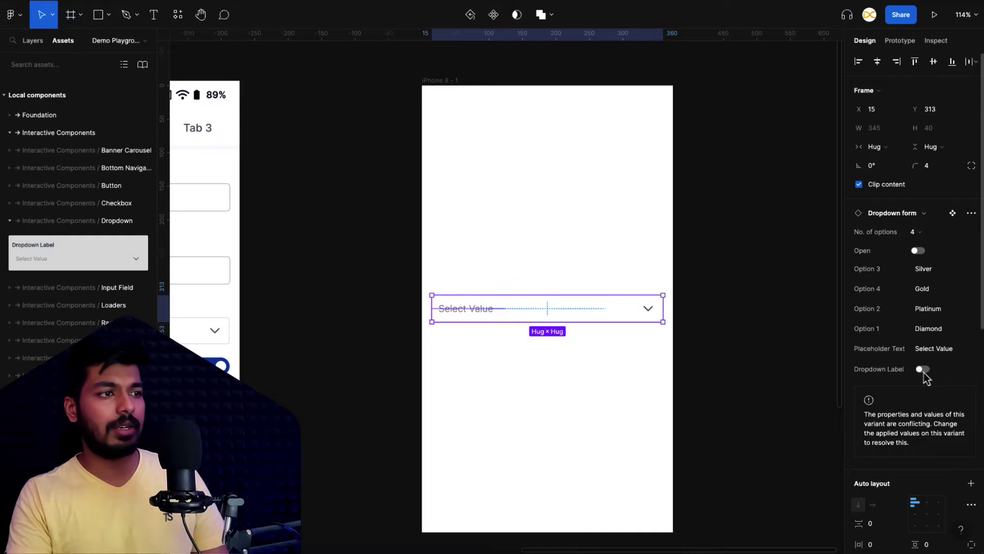
click(923, 369)
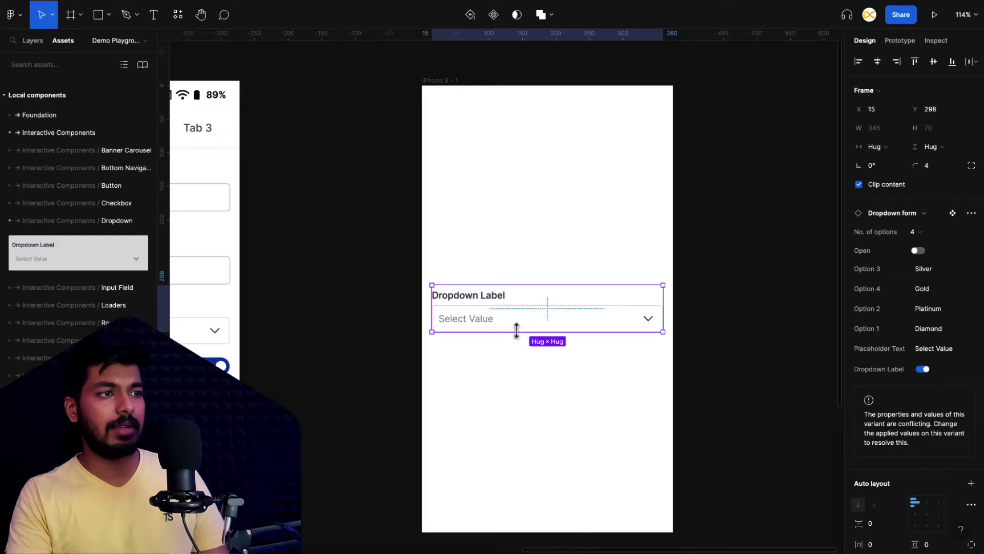
- Set the dropdown's constraints to Left and Top, and check its open state before closing it again
click(918, 250)
click(918, 250)
click(918, 251)
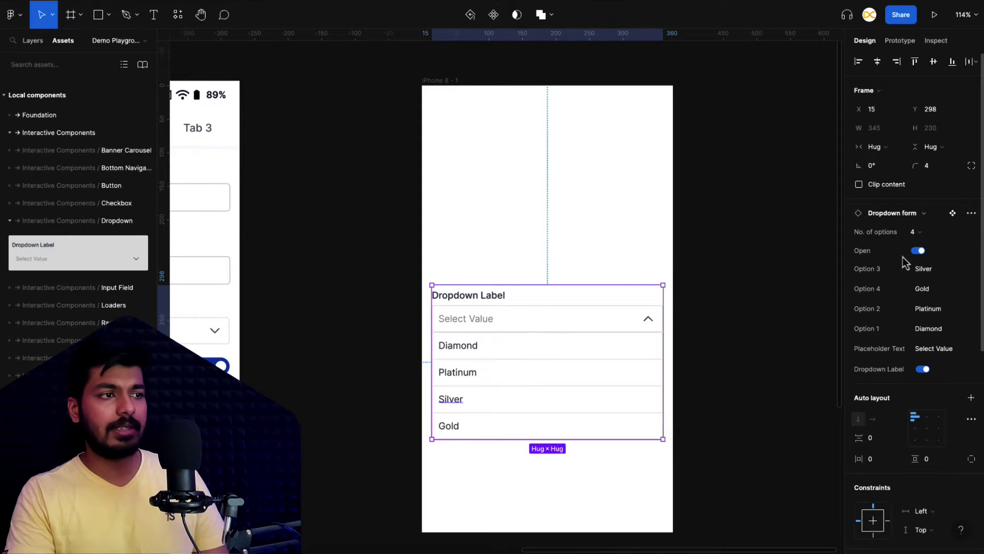
click(918, 251)
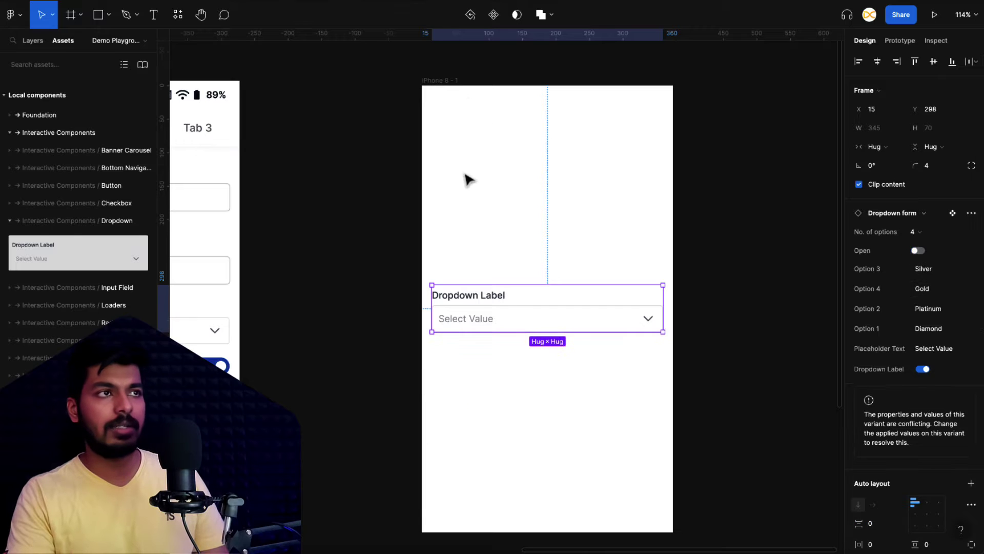
- Preview the iPhone 8 - 1 prototype, choose Silver, Platinum and Gold in turn from the dropdown, and close the preview
click(466, 177)
click(934, 15)
click(490, 286)
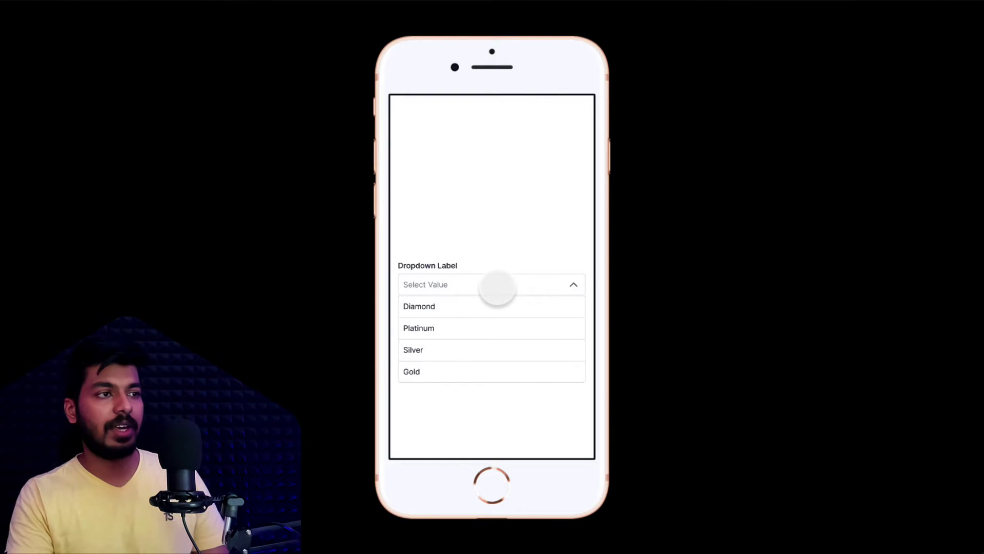
click(446, 350)
click(455, 293)
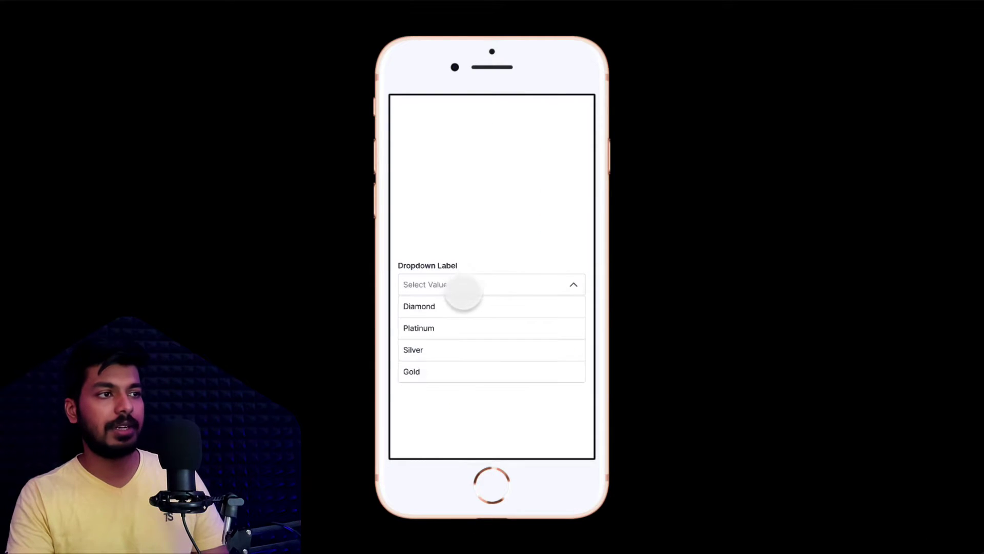
click(417, 327)
click(446, 291)
click(425, 369)
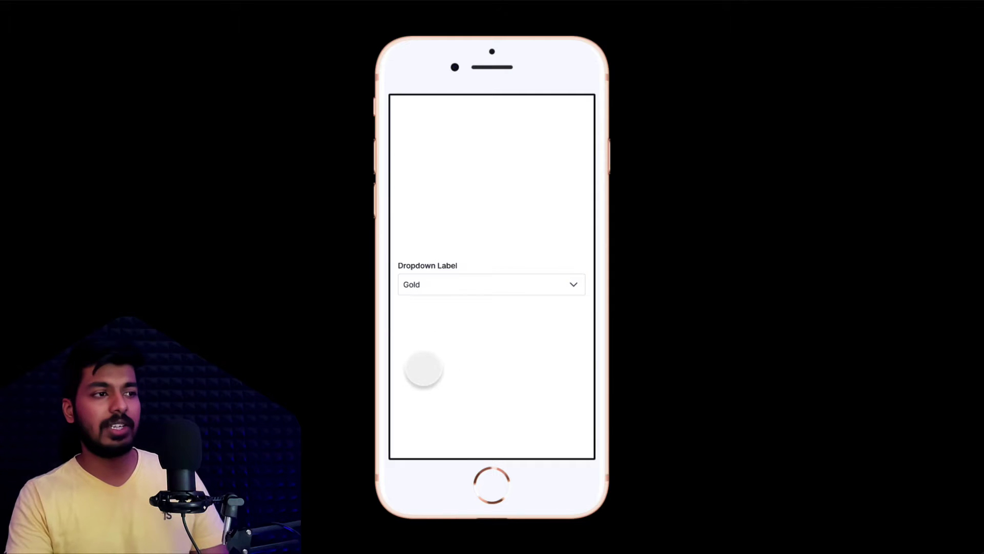
key(ctrl+w)
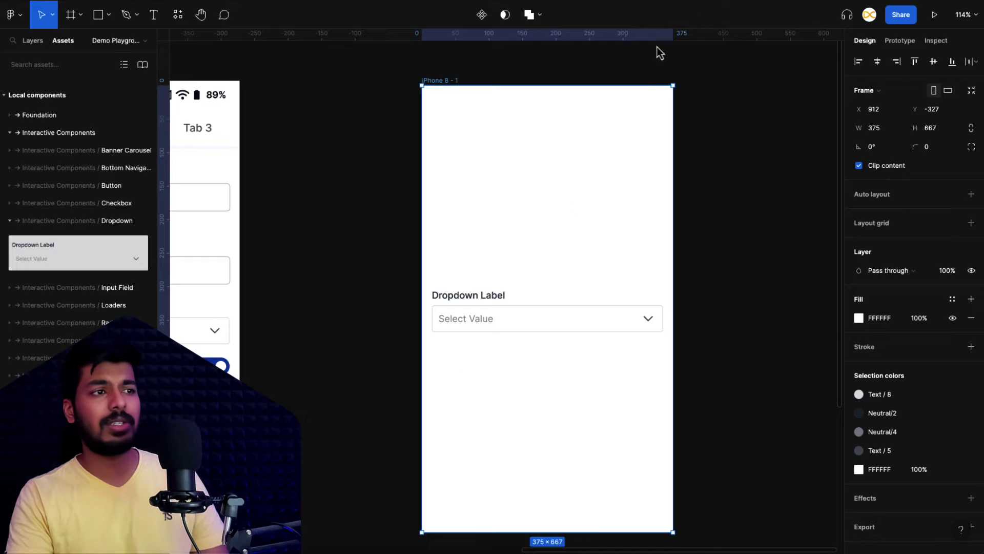
click(539, 323)
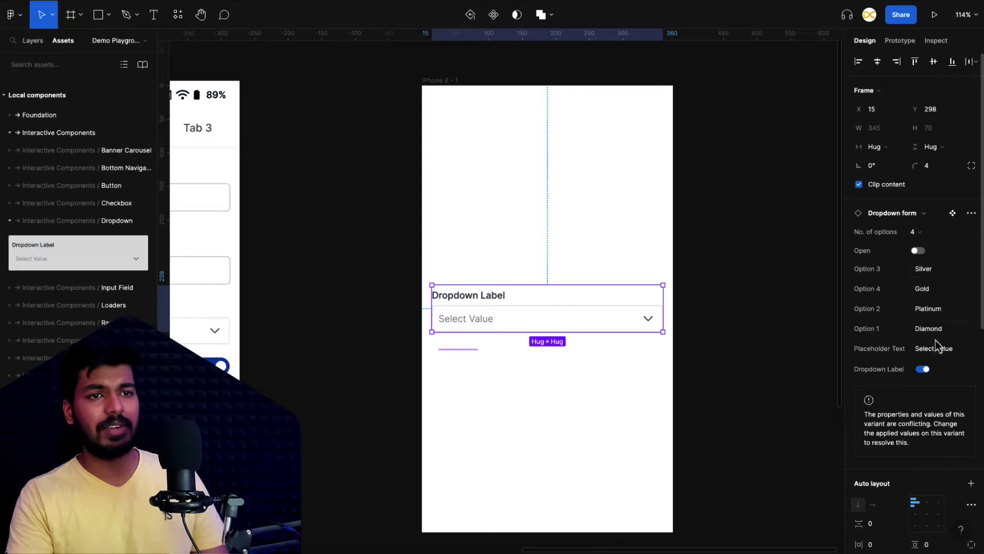
key(Escape)
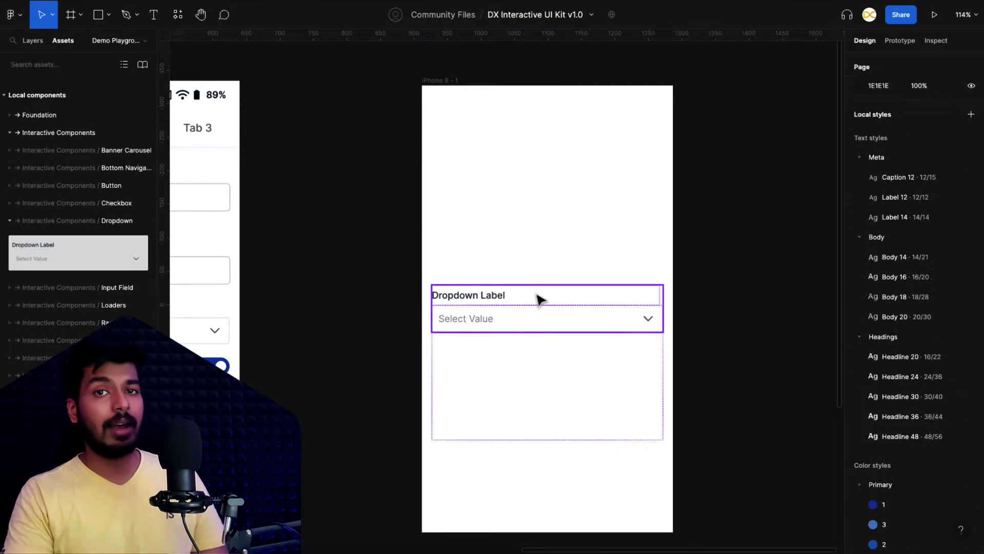
click(528, 309)
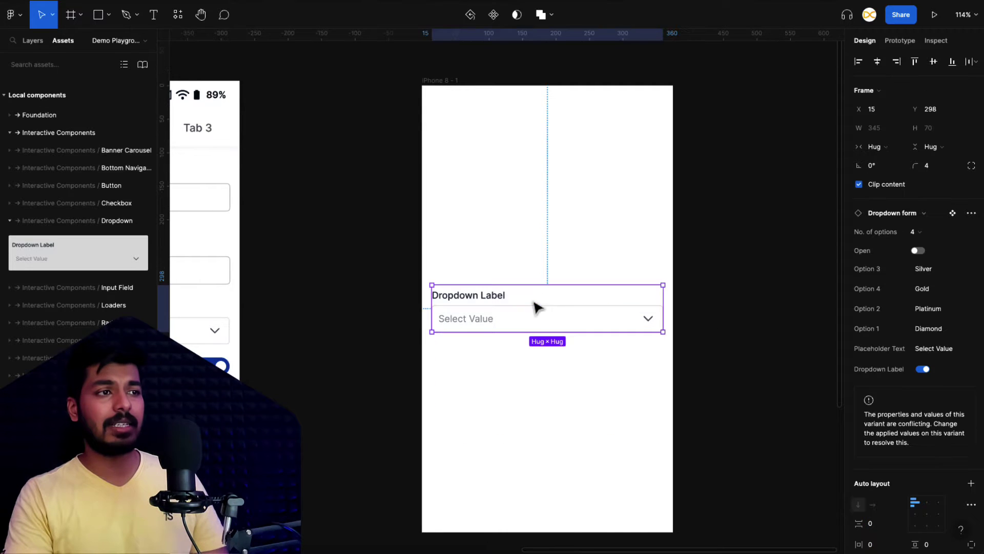
drag(564, 306, 597, 368)
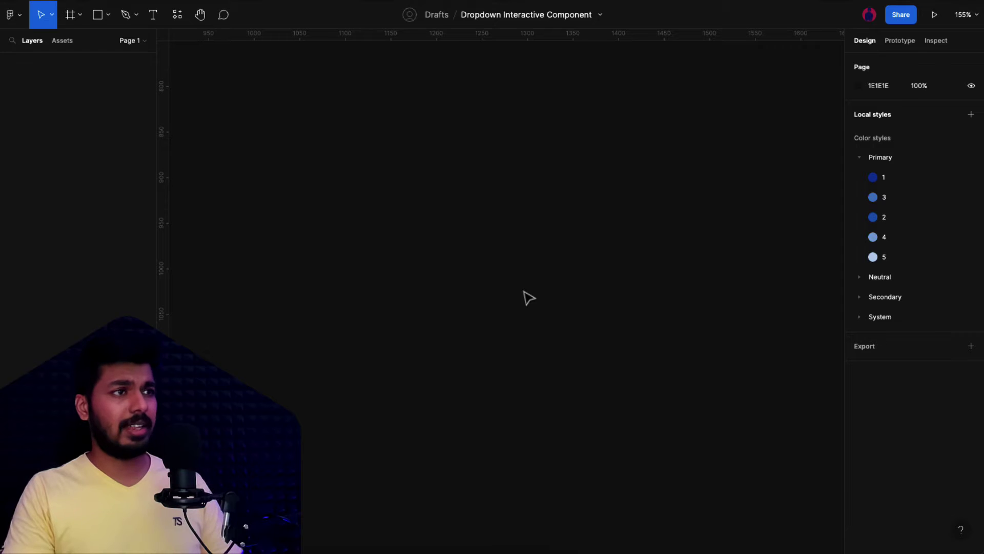
- Draw a white frame about 668 × 387 on the empty page and paste the dropdown reference image inside it
key(f)
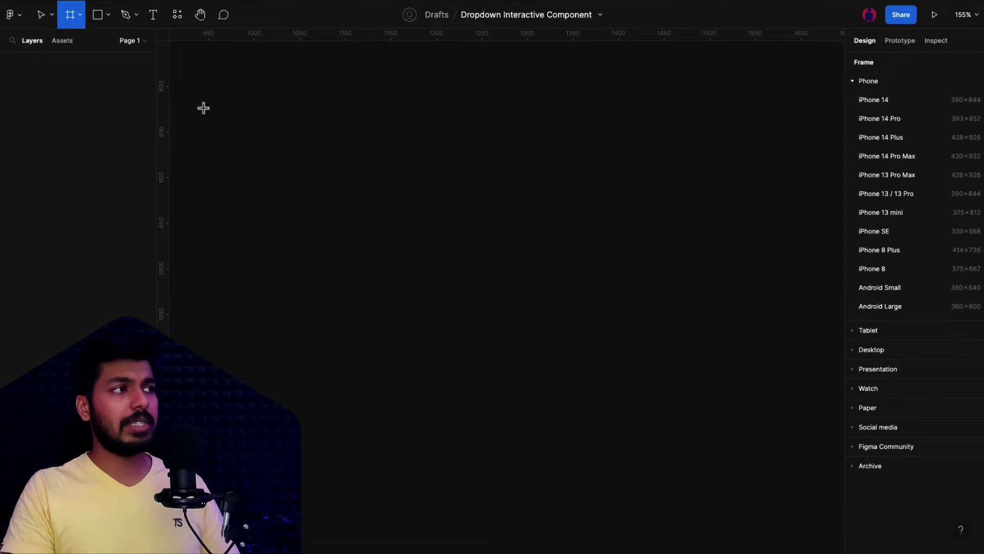
drag(203, 107, 811, 460)
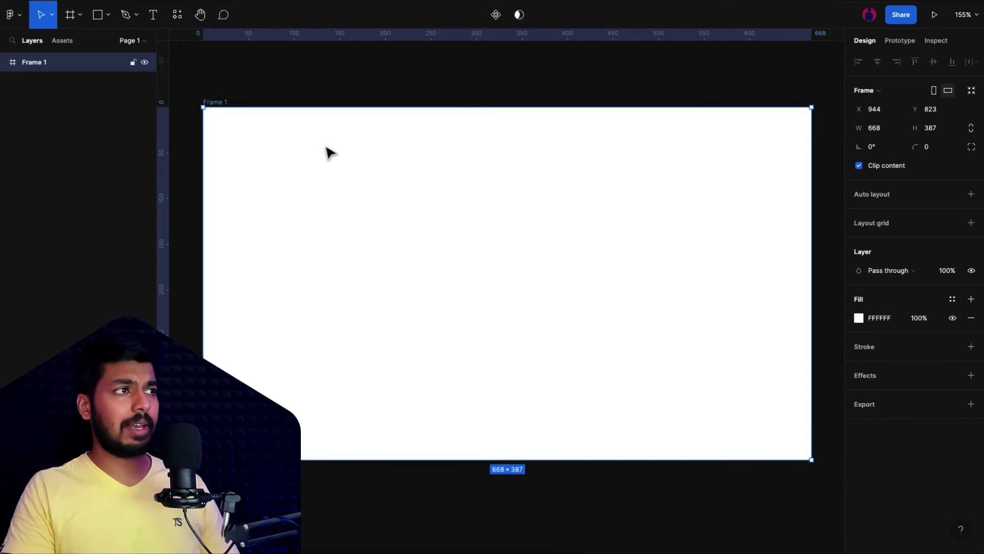
key(ctrl+v)
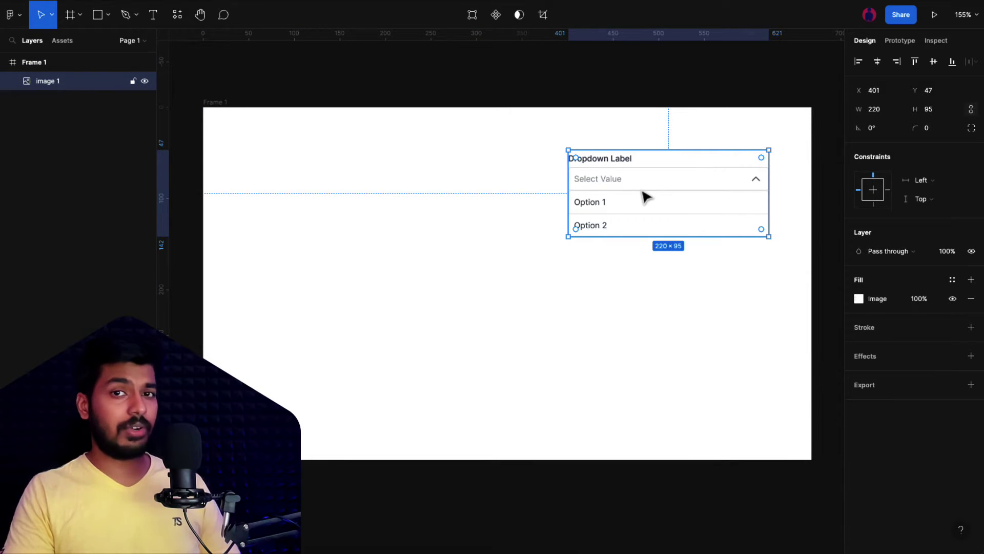
click(475, 97)
click(661, 193)
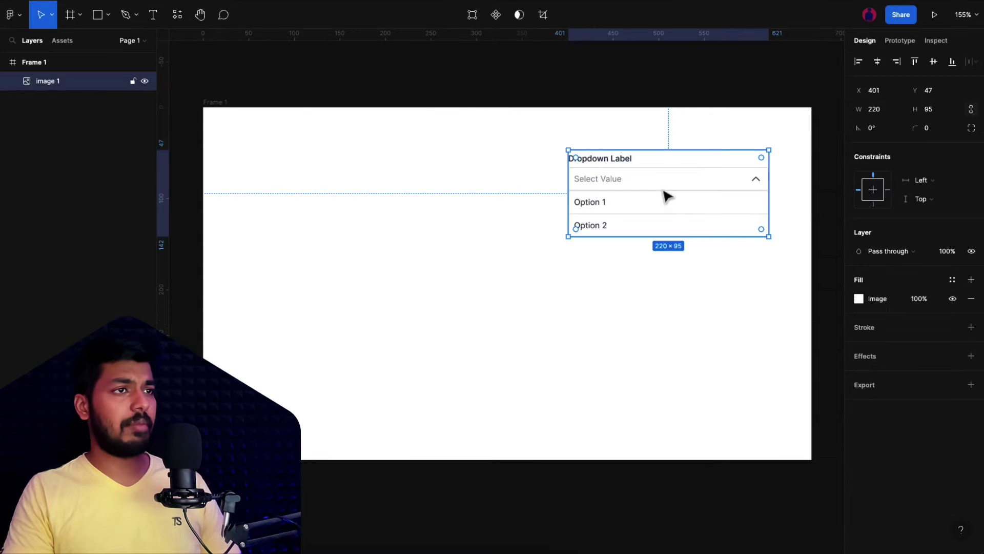
click(461, 100)
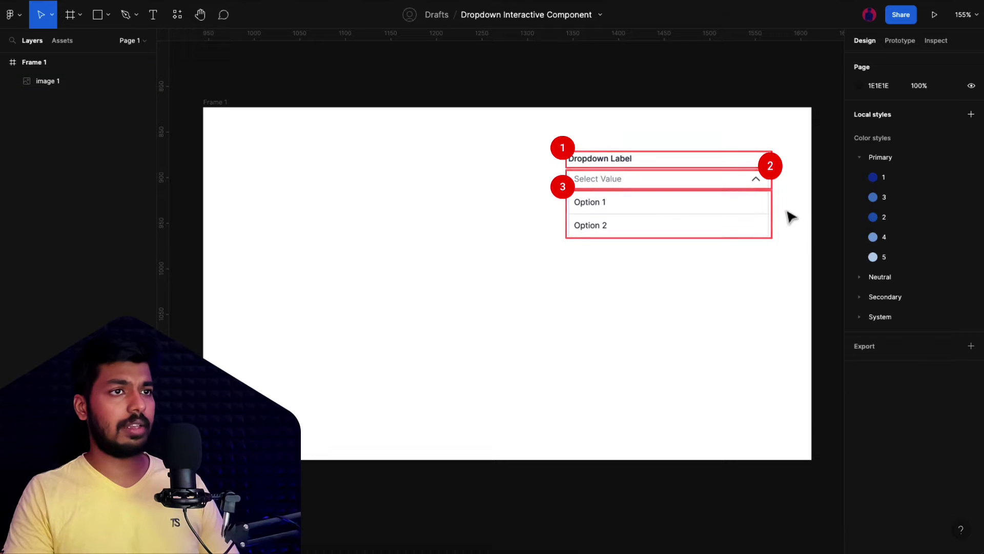
- Add the text "Dropdown Label" near the frame's upper-left corner, beside the reference image
key(t)
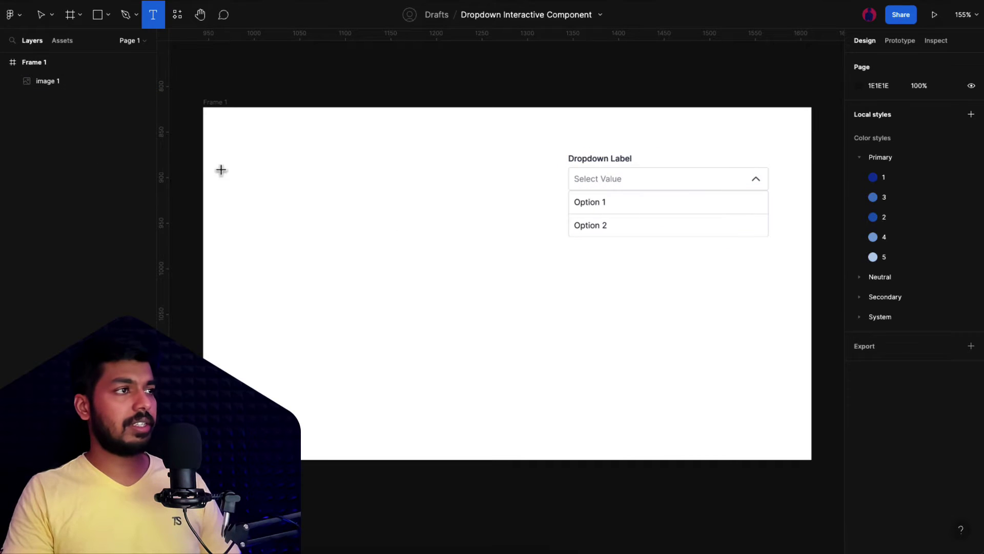
click(234, 160)
text(Dropd)
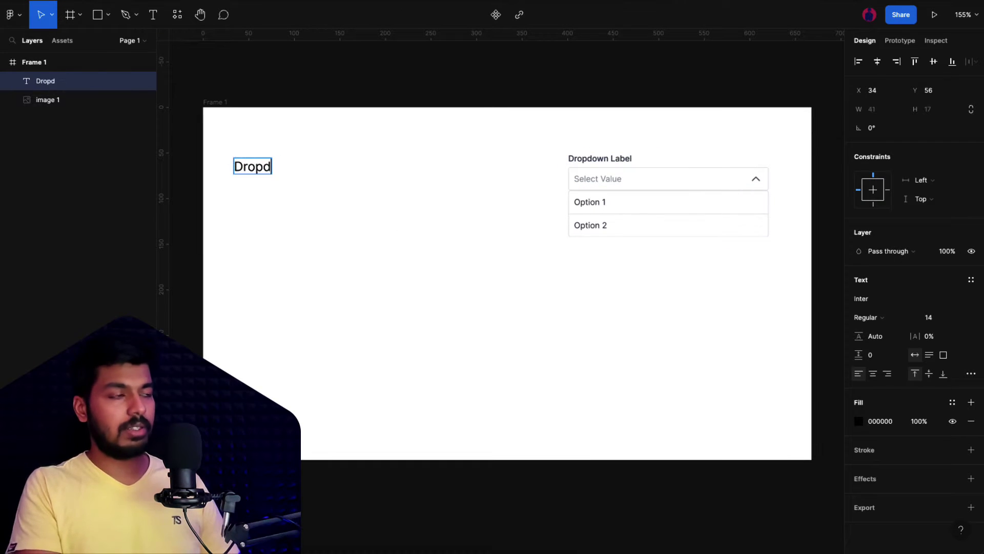
text(own Label)
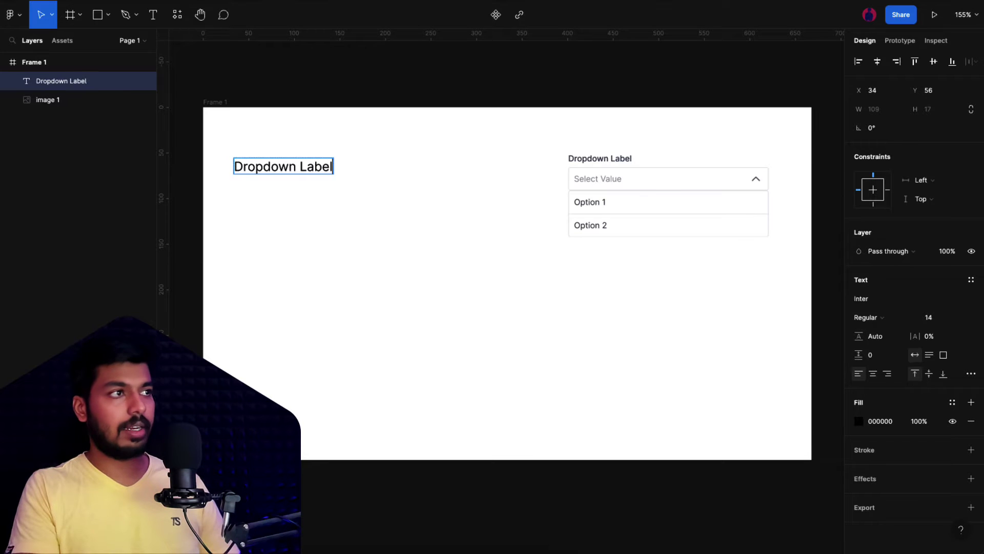
key(Escape)
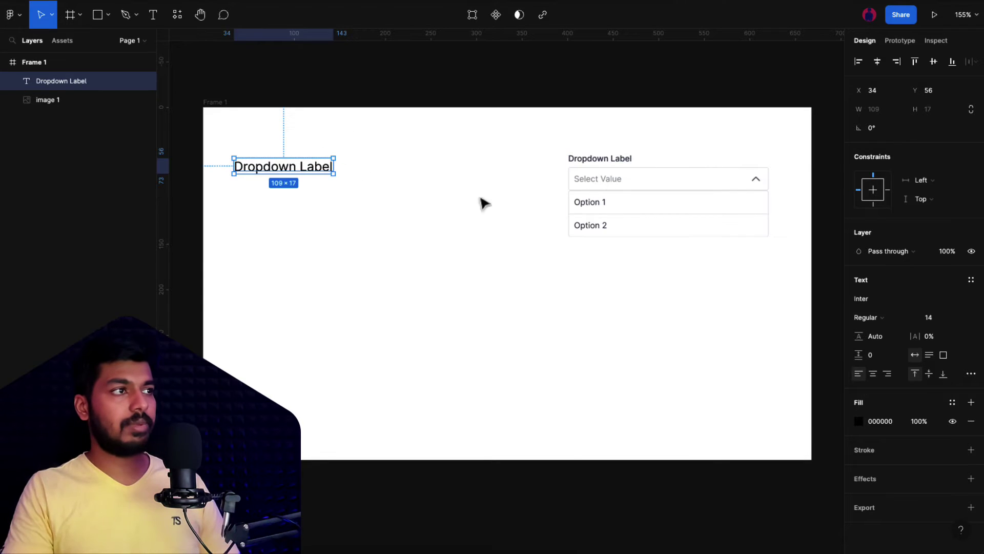
- Duplicate the "Dropdown Label" text, place the copy just below it and change its text to "Select Value"
key(ctrl+d)
drag(298, 169, 297, 199)
double_click(297, 199)
text(Se)
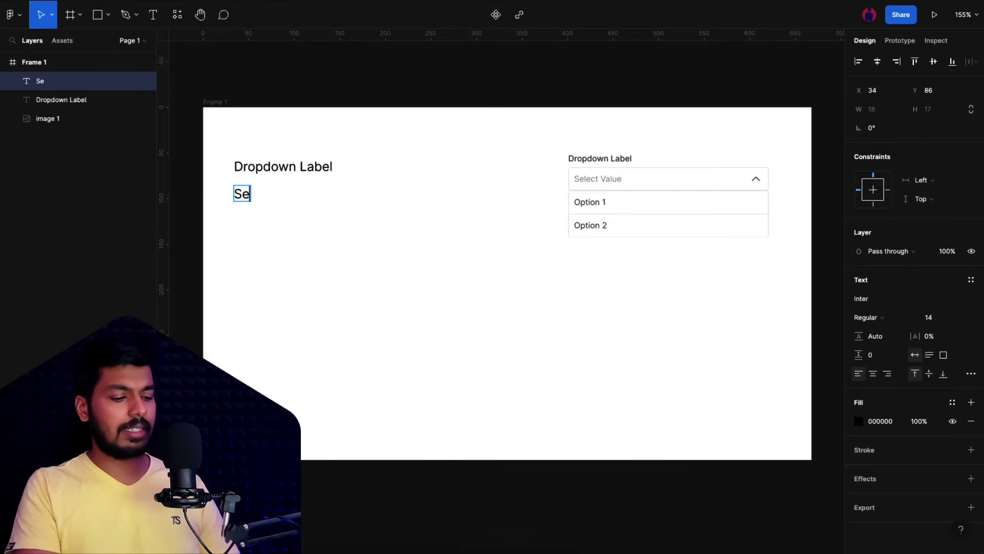
text(lect Value)
key(Escape)
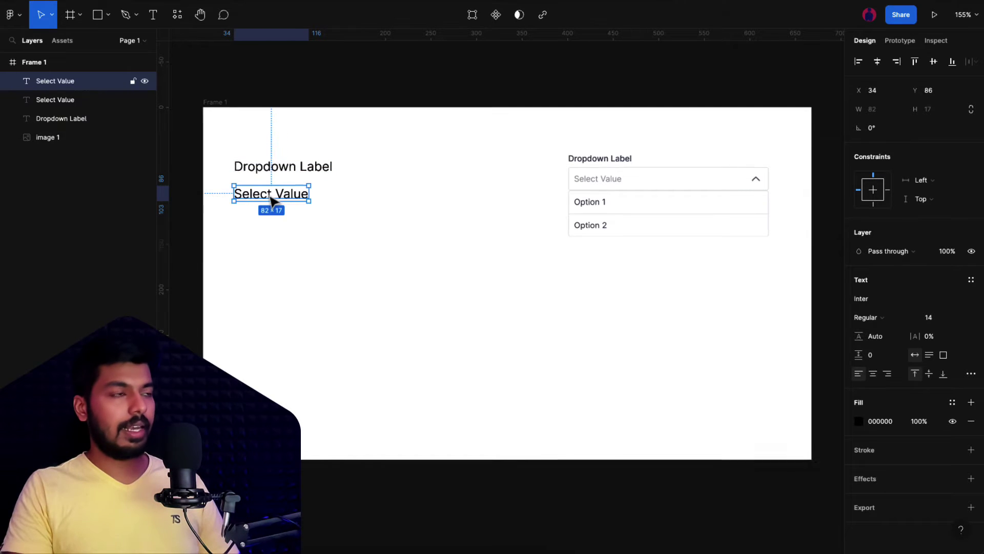
- Duplicate the "Select Value" text, place the copy just below it and change its text to "Option 1"
key(ctrl+d)
drag(269, 200, 274, 227)
double_click(273, 227)
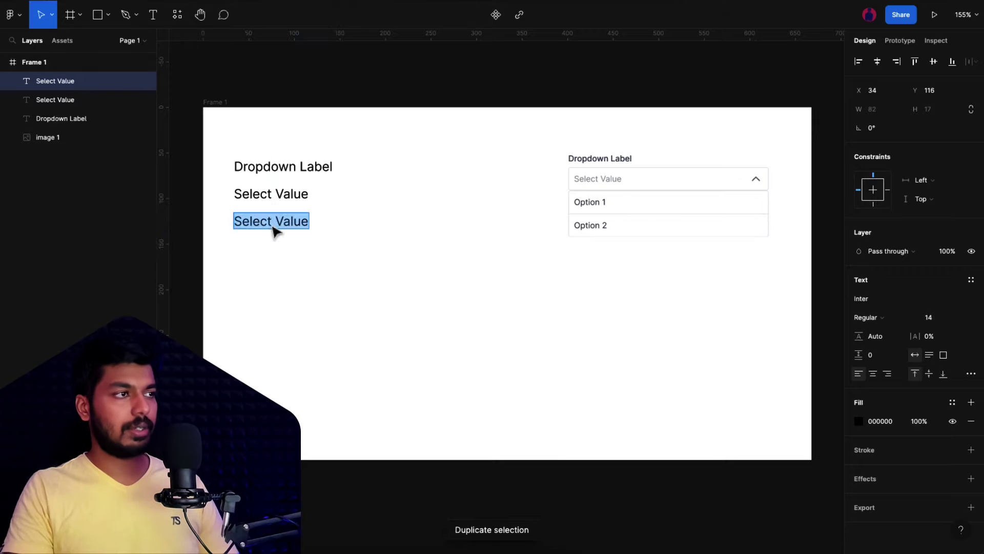
text(Option 1)
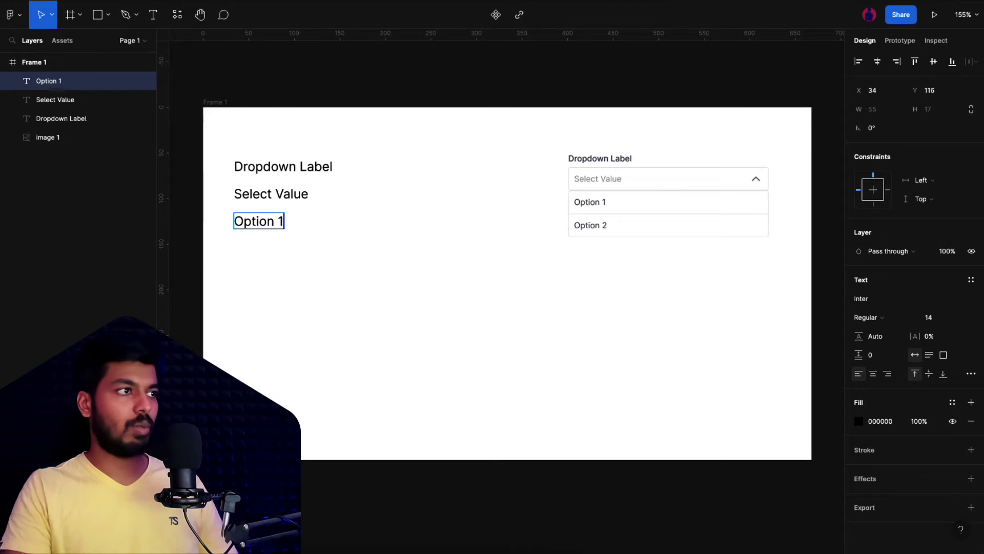
click(384, 276)
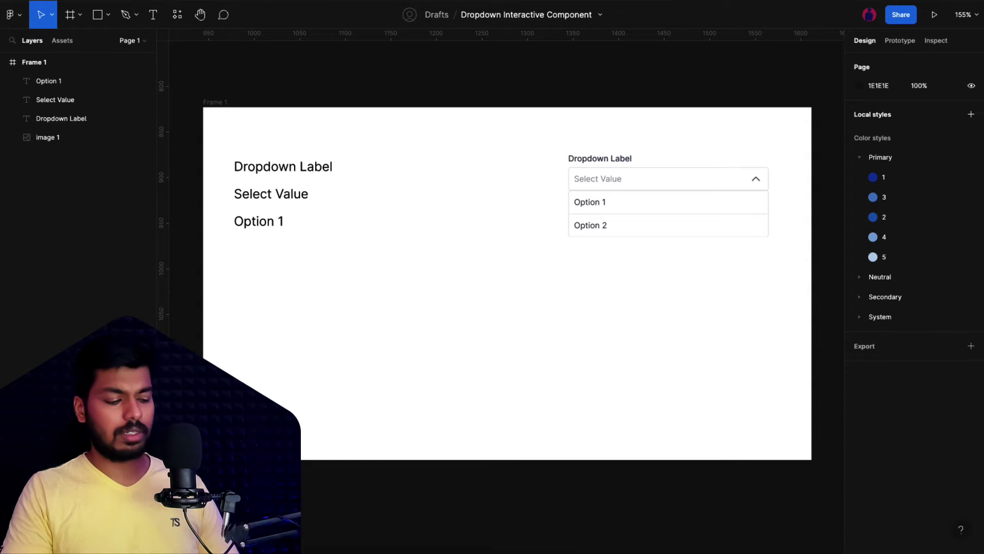
- Paste the chevron icon beside "Select Value" and wrap both in an auto layout frame with horizontal padding 10
key(ctrl+v)
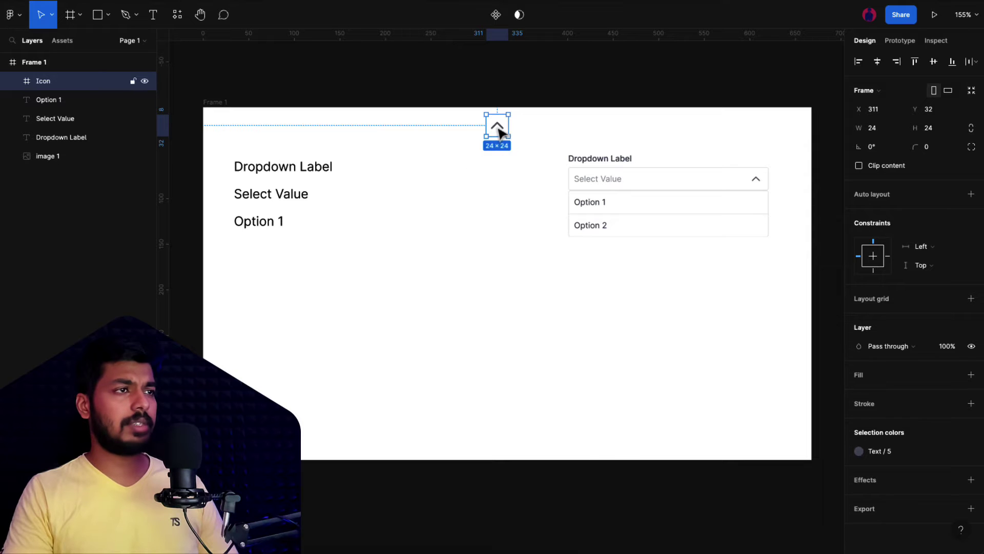
drag(497, 126, 346, 196)
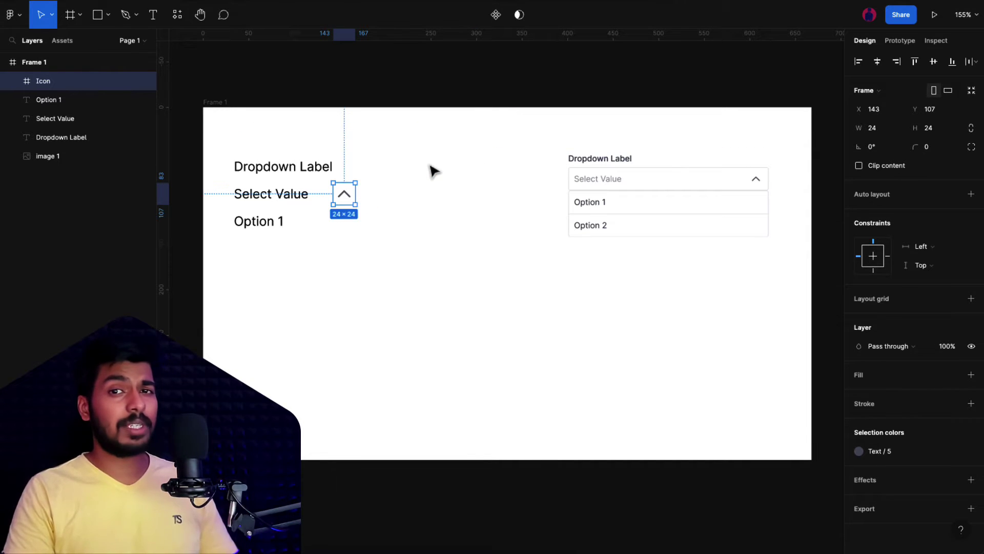
shift+click(252, 201)
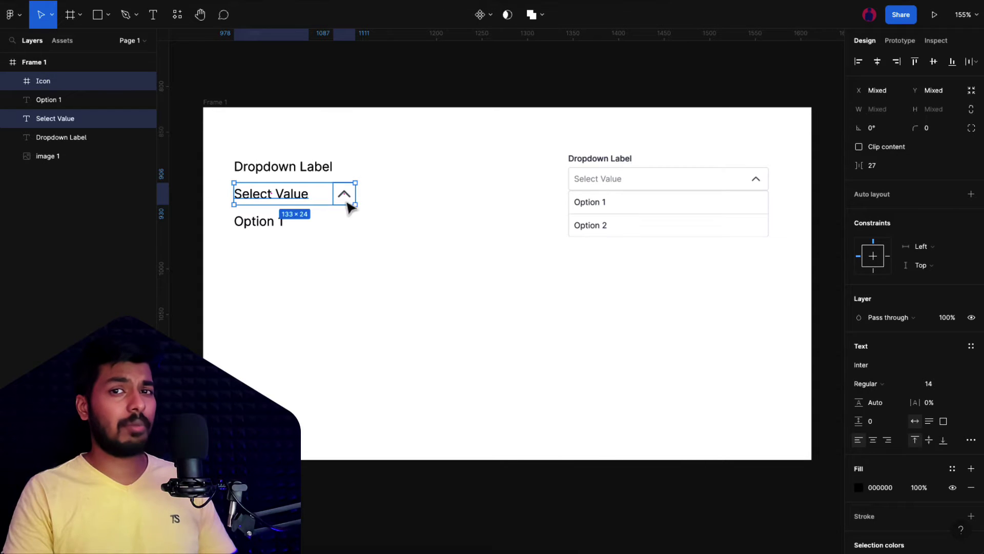
right_click(282, 194)
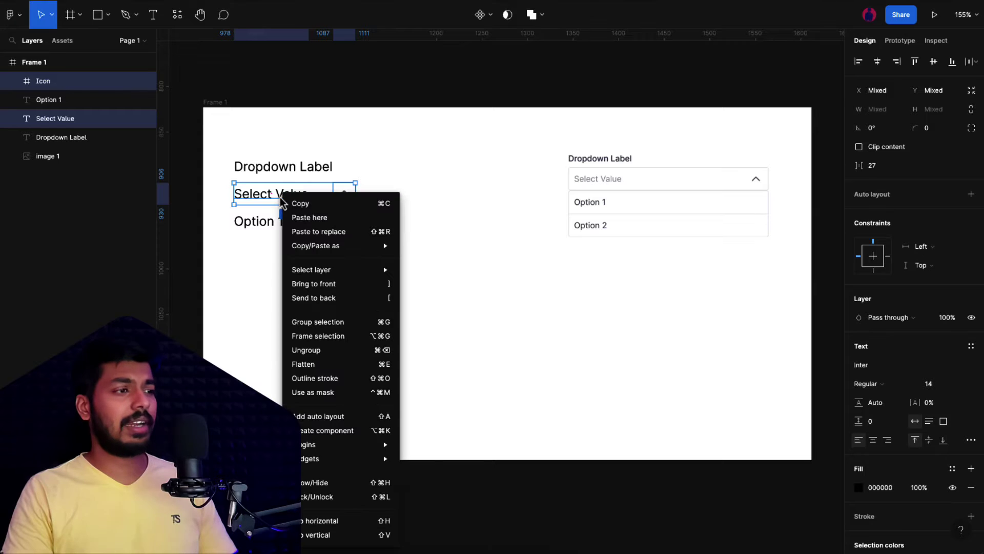
click(330, 417)
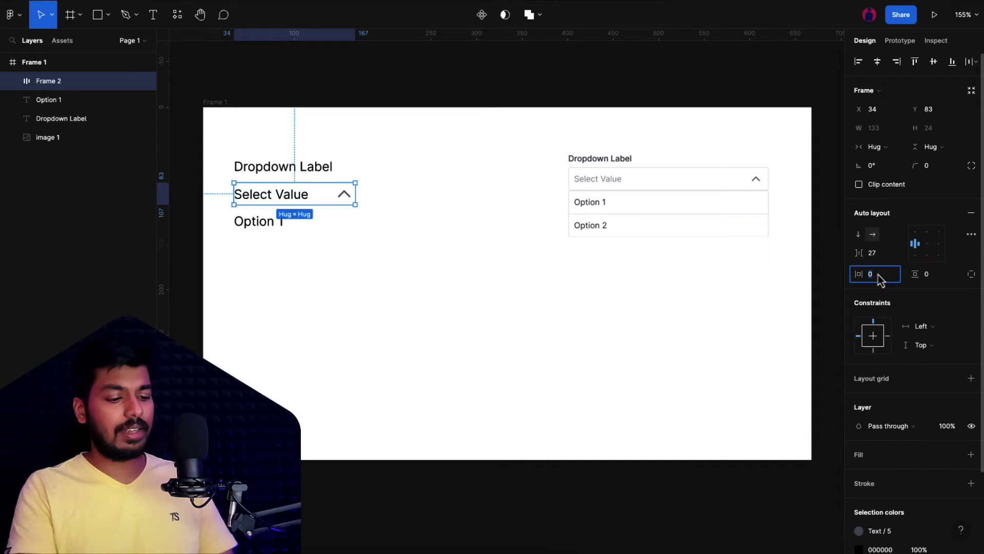
text(10)
key(Return)
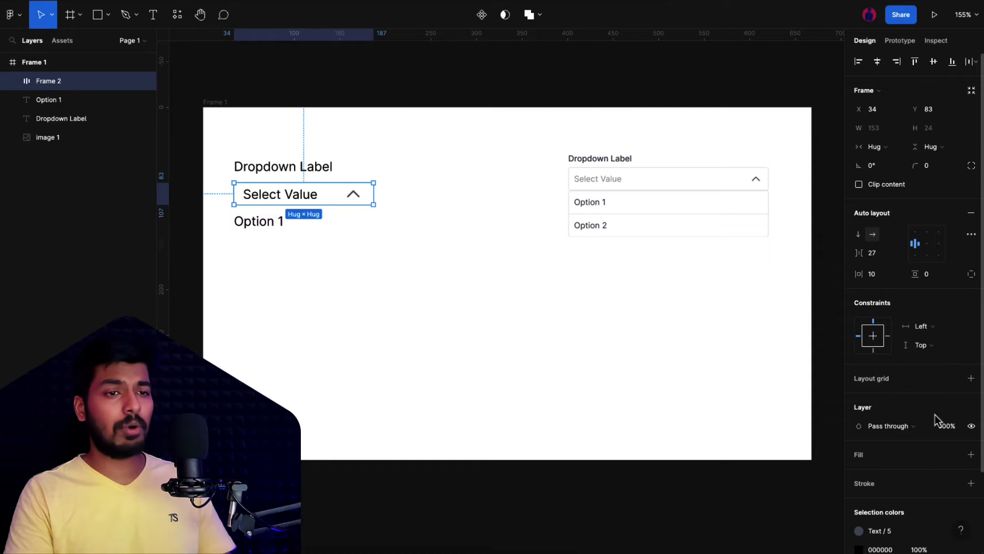
- Add a Neutral/4 stroke to the "Select Value" frame and set its corner radius to 4
click(952, 484)
scroll(903, 480, down, 2)
click(886, 525)
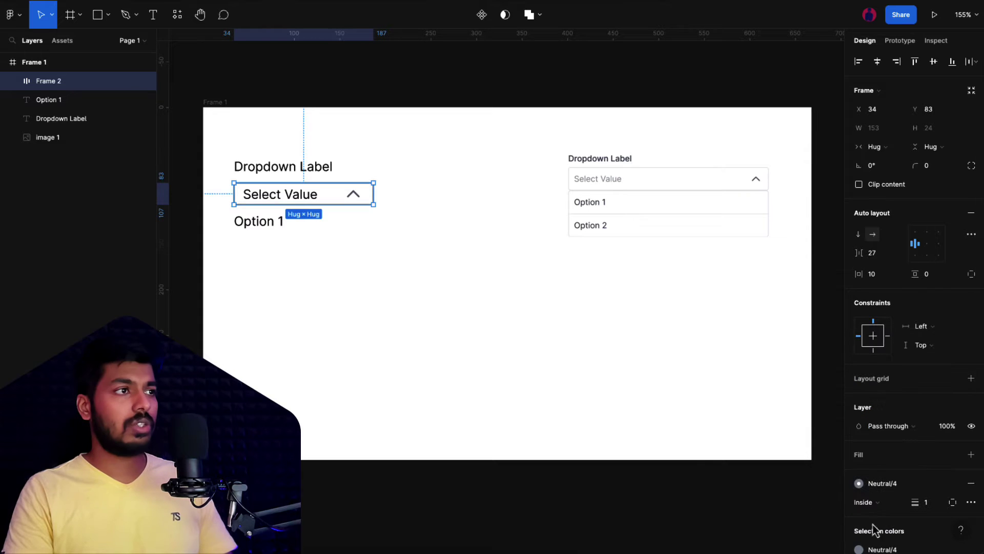
click(937, 169)
text(4)
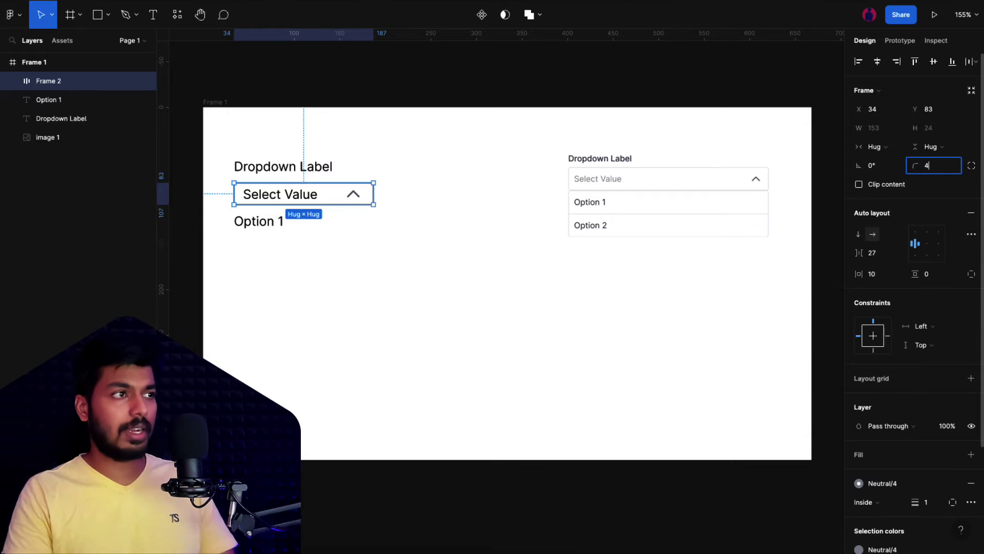
key(Return)
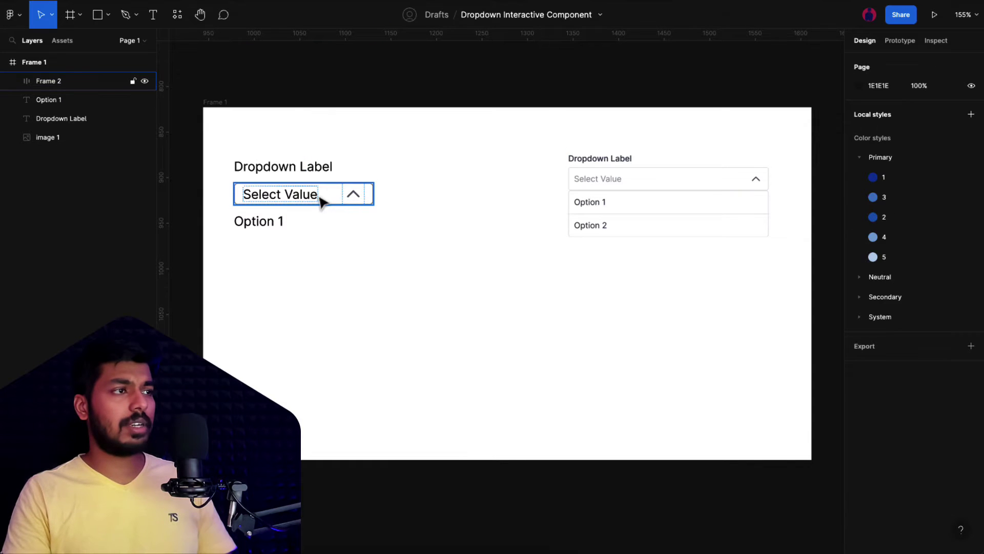
- Set the "Select Value" frame's width to 345 and its vertical padding to 10
click(321, 200)
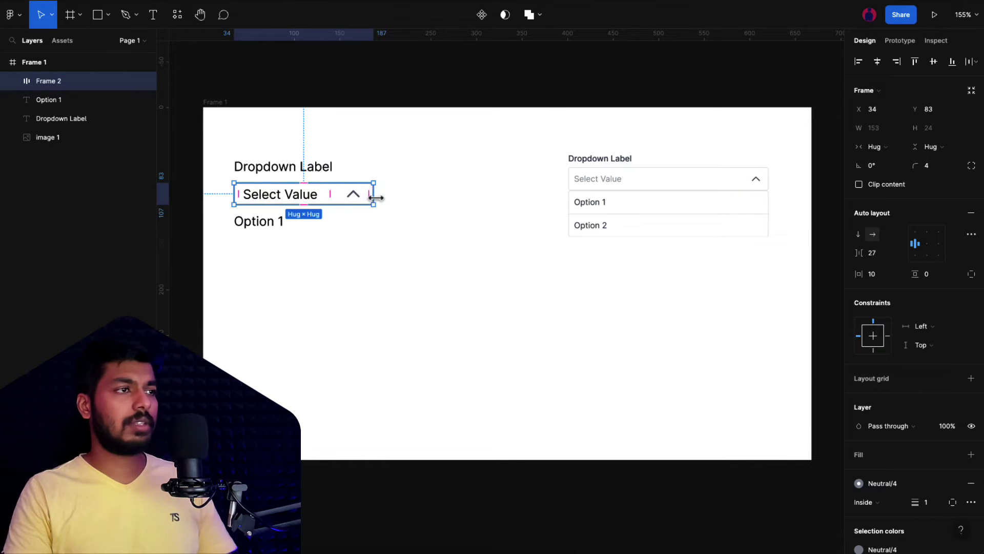
drag(379, 197, 439, 198)
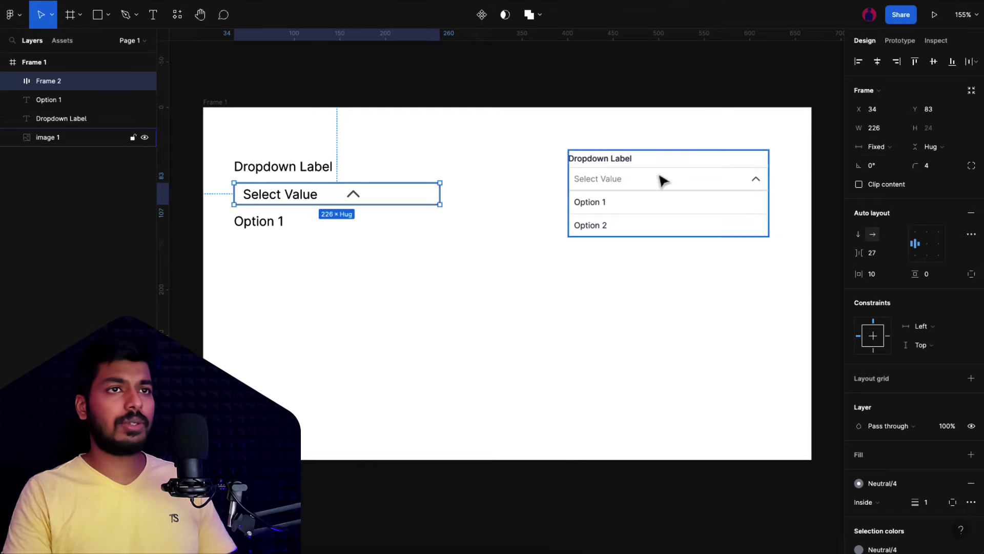
click(892, 132)
text(345)
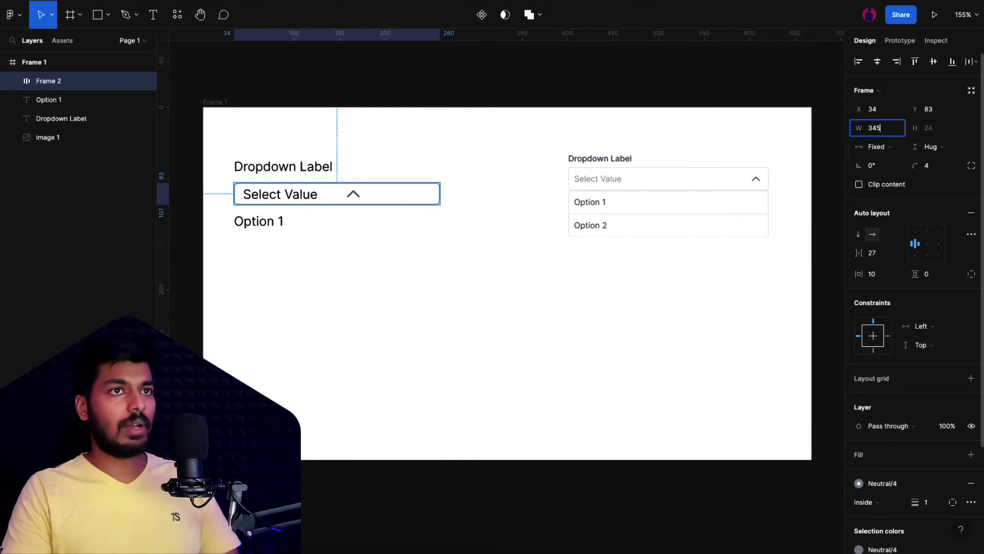
key(Return)
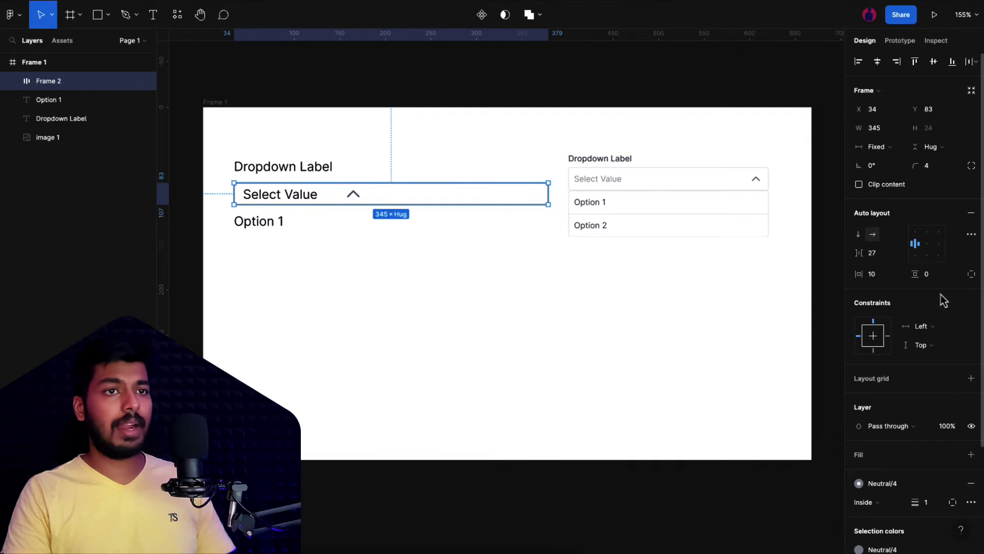
click(931, 274)
text(10)
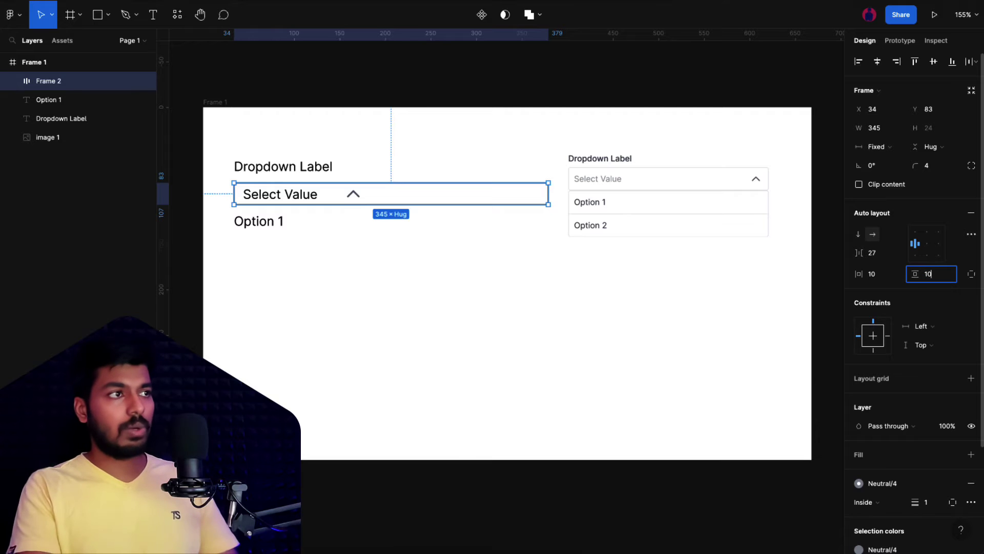
key(Return)
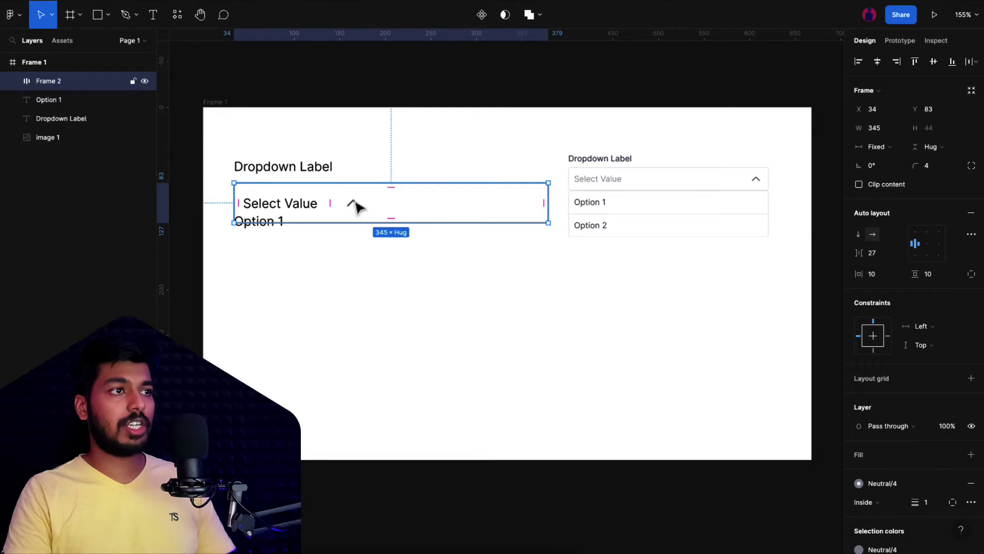
- Set the "Select Value" frame's auto layout spacing mode to Space between
click(971, 234)
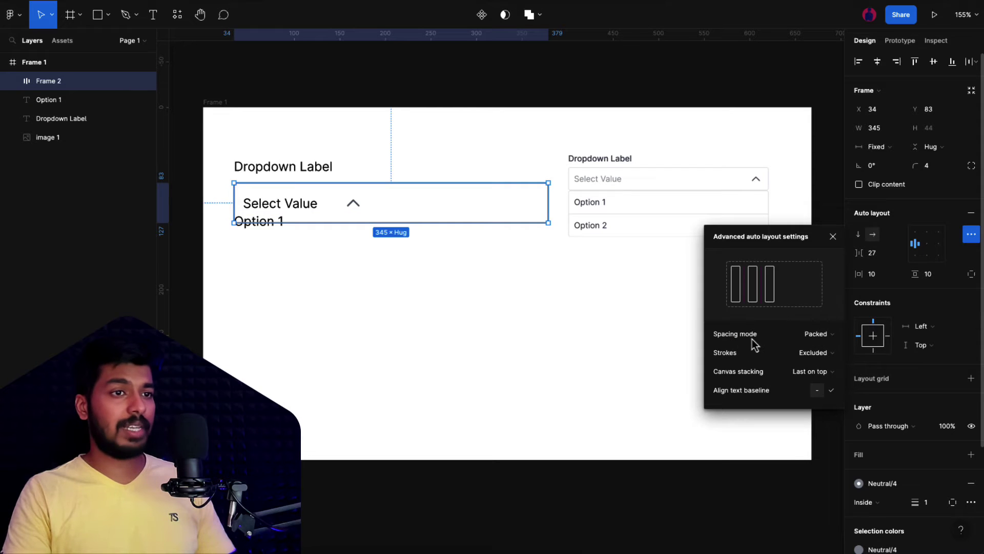
click(812, 340)
click(803, 348)
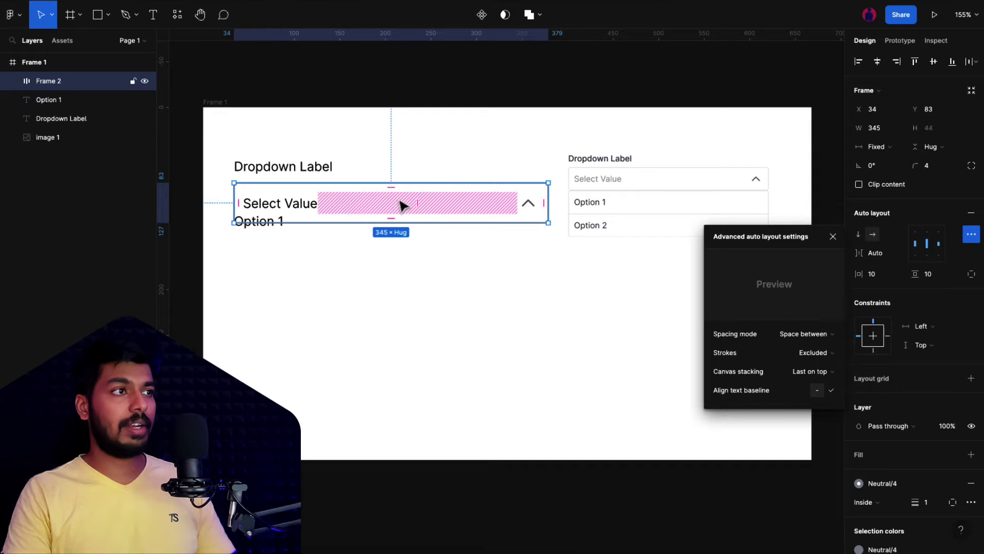
click(514, 239)
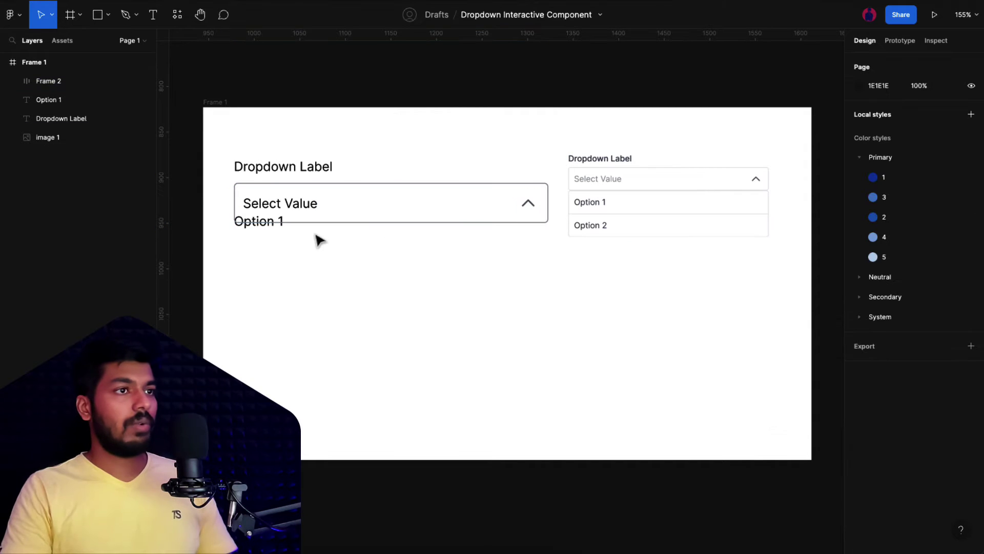
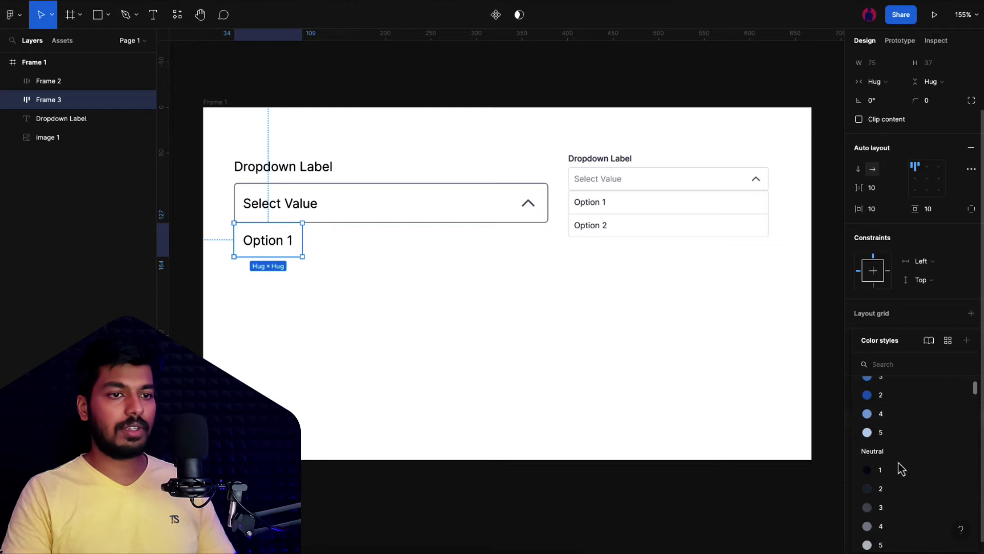
- Apply the Neutral/4 stroke to the "Option 1" frame and set its width to 345
click(899, 503)
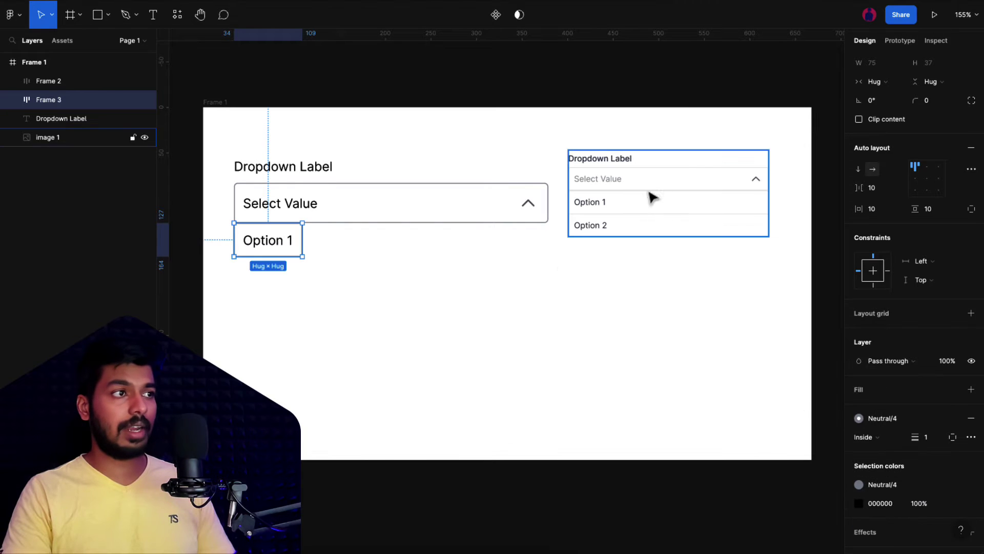
drag(302, 239, 456, 238)
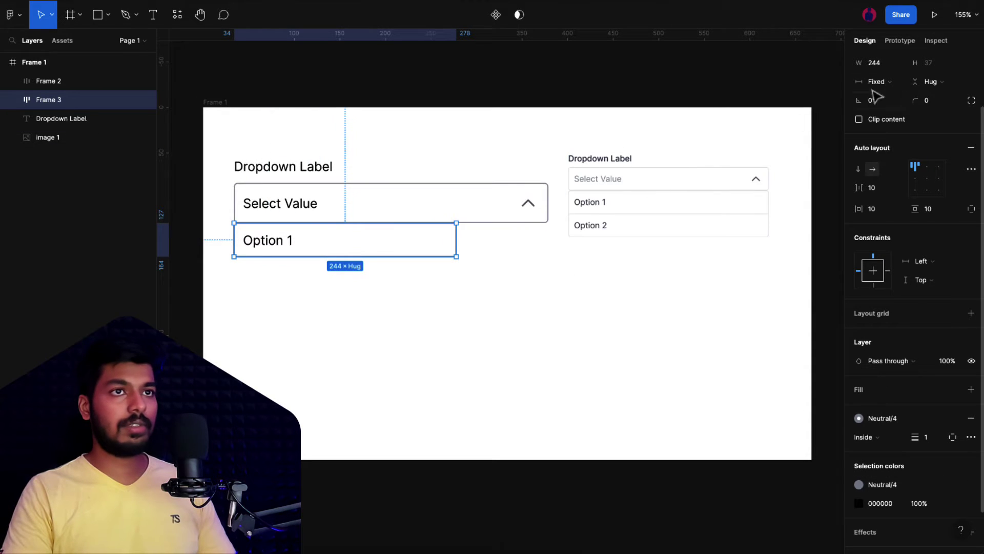
click(877, 67)
text(345)
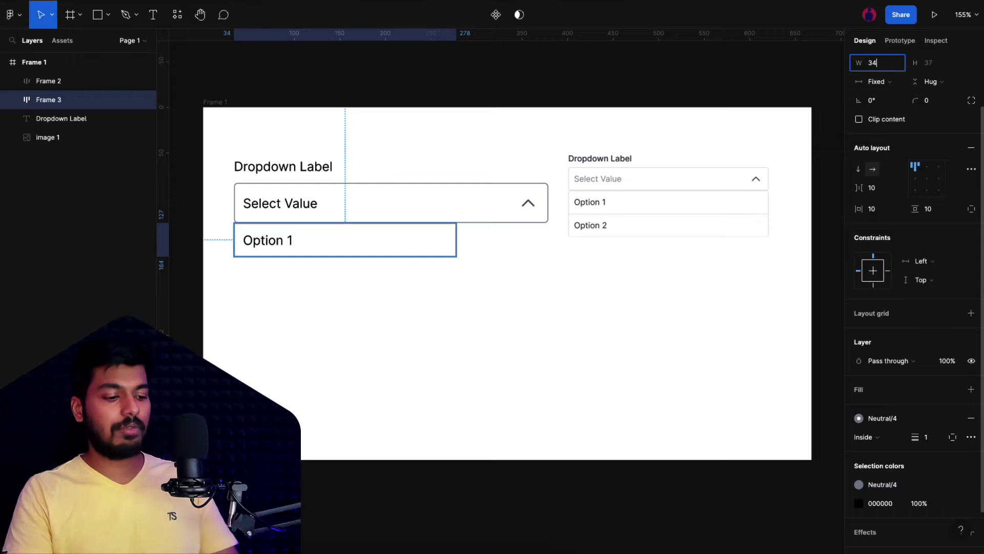
key(Return)
click(530, 292)
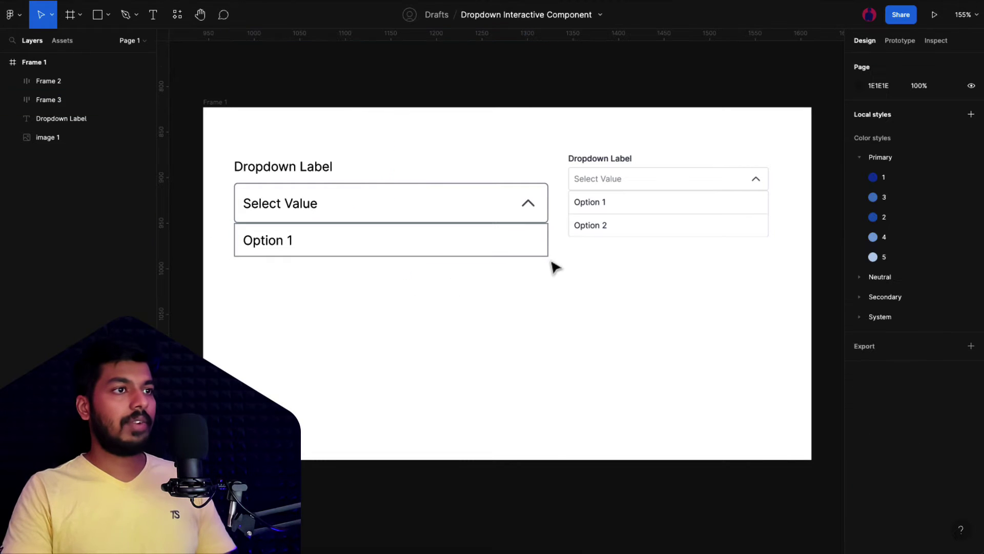
- Limit the "Option 1" frame's stroke to the bottom side only
click(604, 232)
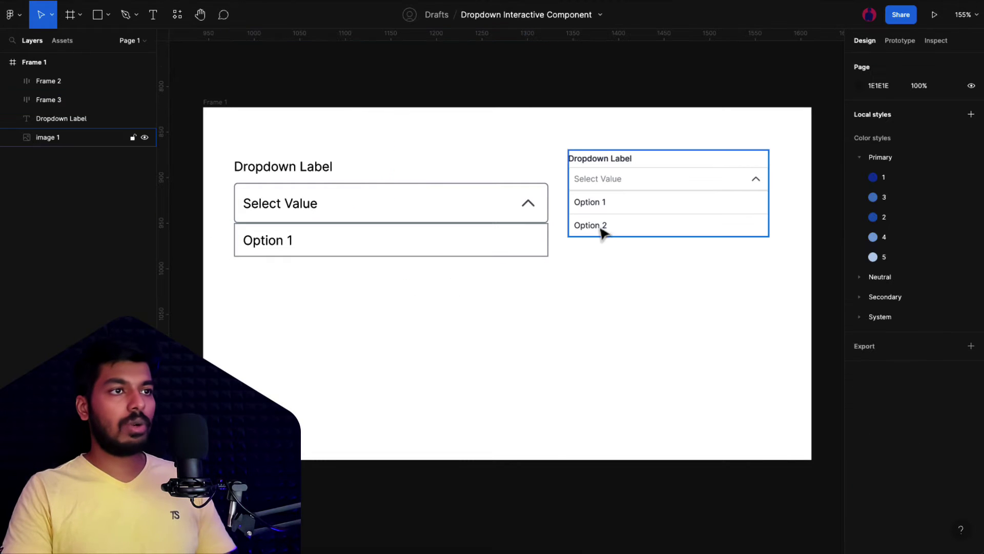
click(424, 248)
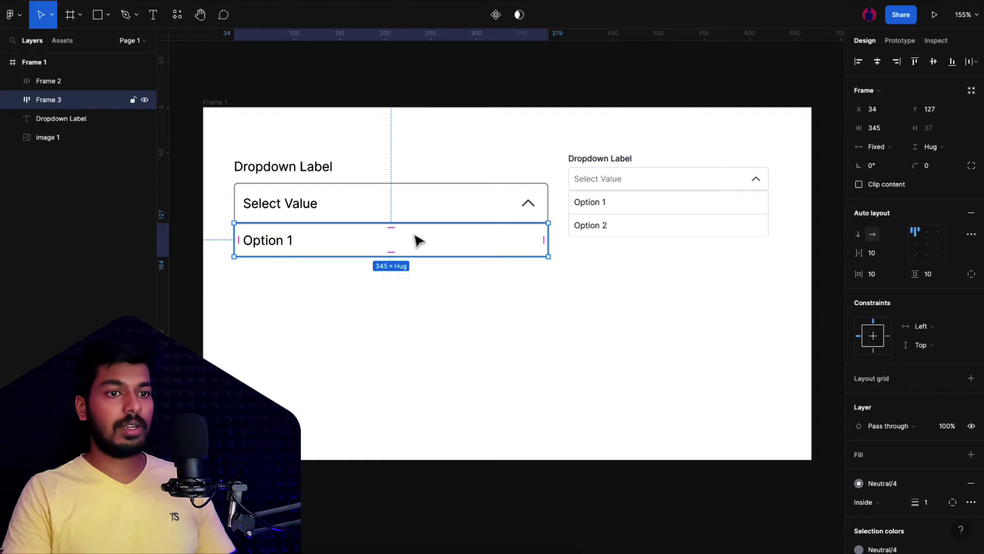
scroll(897, 440, down, 3)
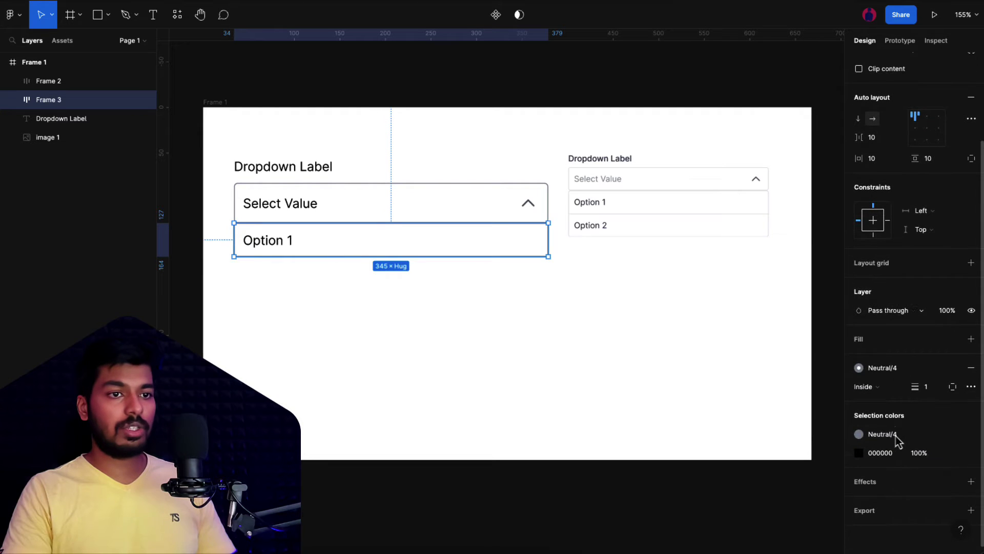
click(953, 388)
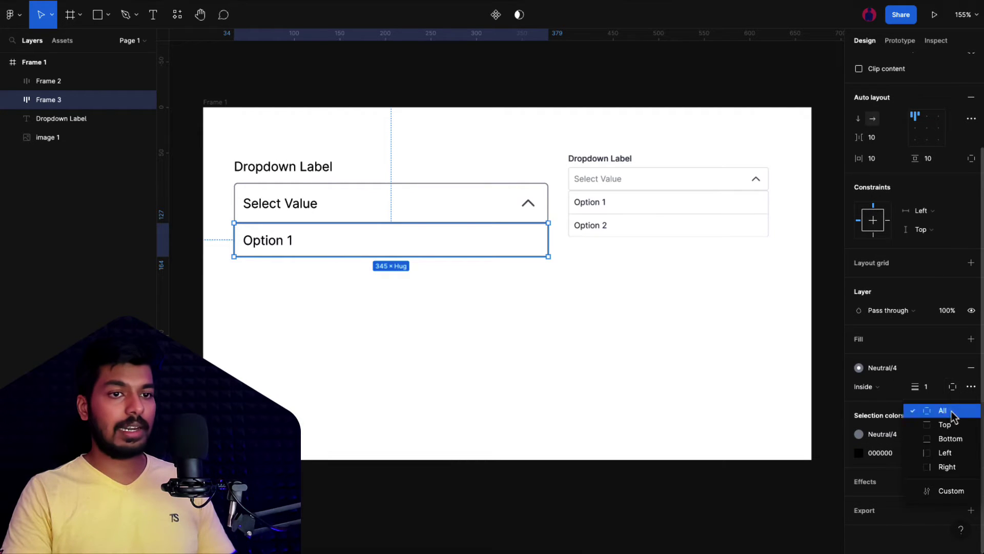
click(945, 439)
click(817, 399)
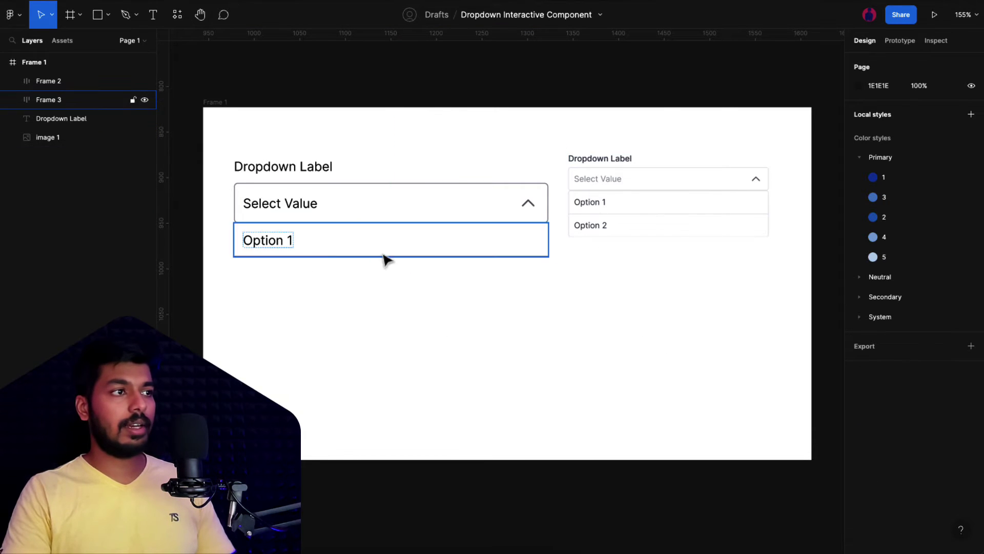
- Duplicate the "Option 1" row, place the copy directly below the original and select both rows
click(307, 244)
key(ctrl+d)
drag(322, 248, 313, 282)
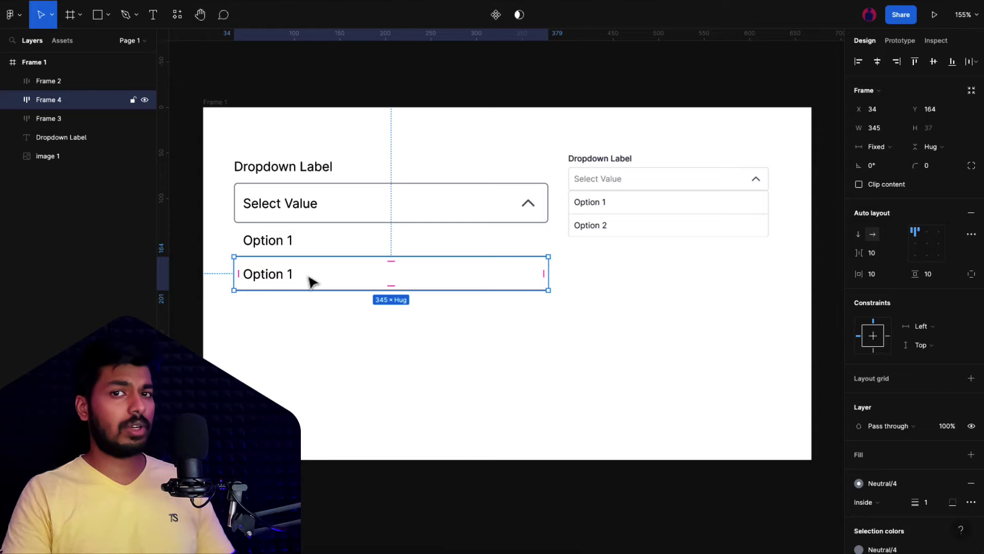
shift+click(287, 249)
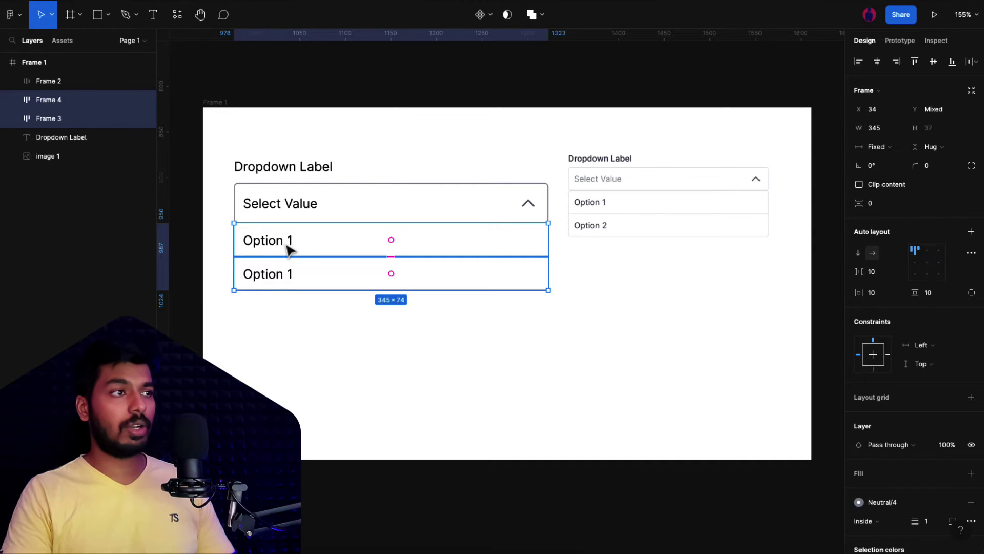
- Wrap the two selected option rows in an auto layout frame and apply the Neutral/4 stroke to it
right_click(287, 249)
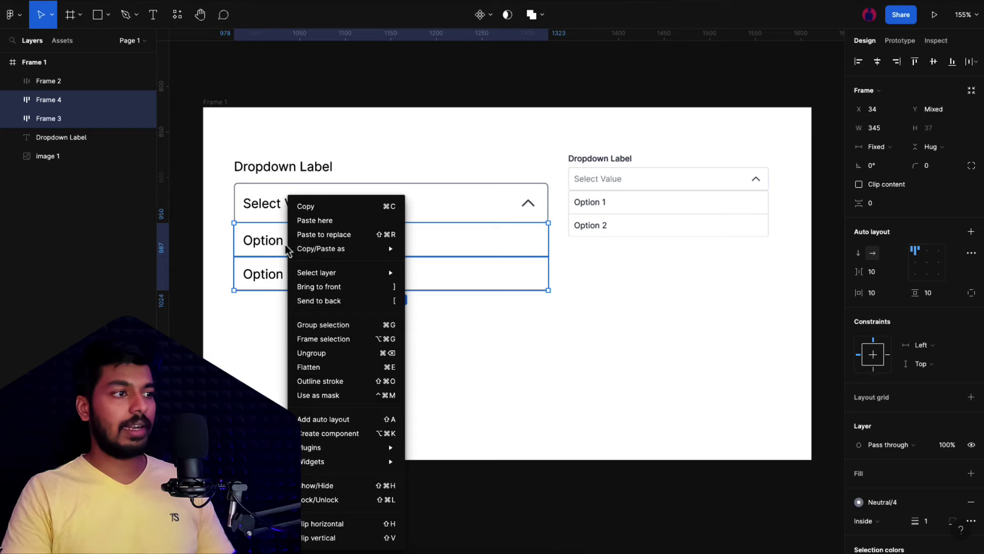
click(331, 419)
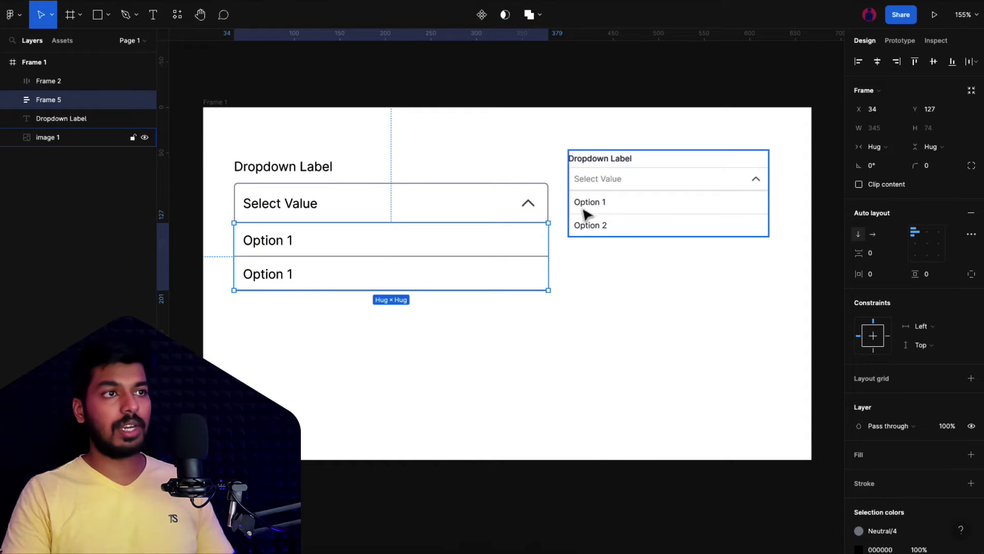
scroll(912, 502, down, 3)
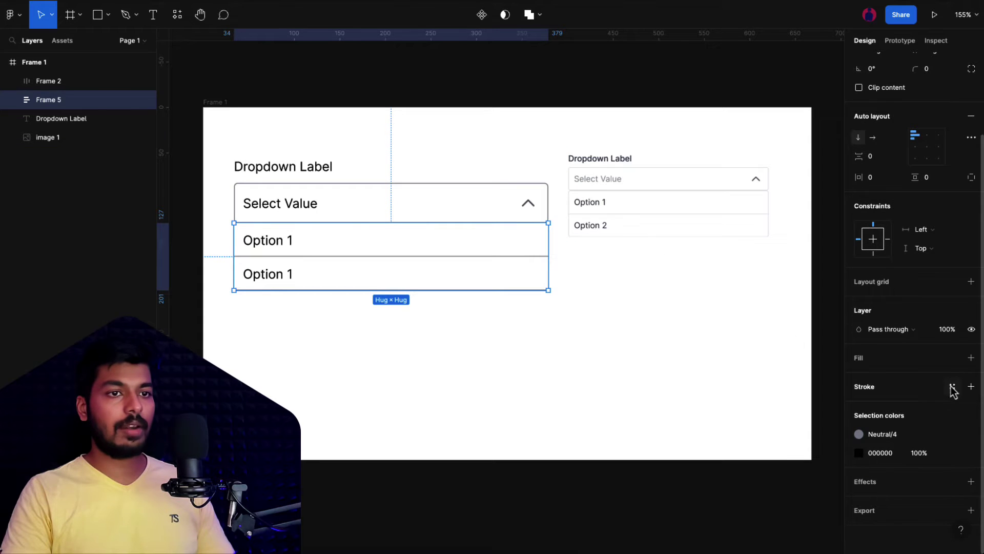
click(952, 387)
click(894, 459)
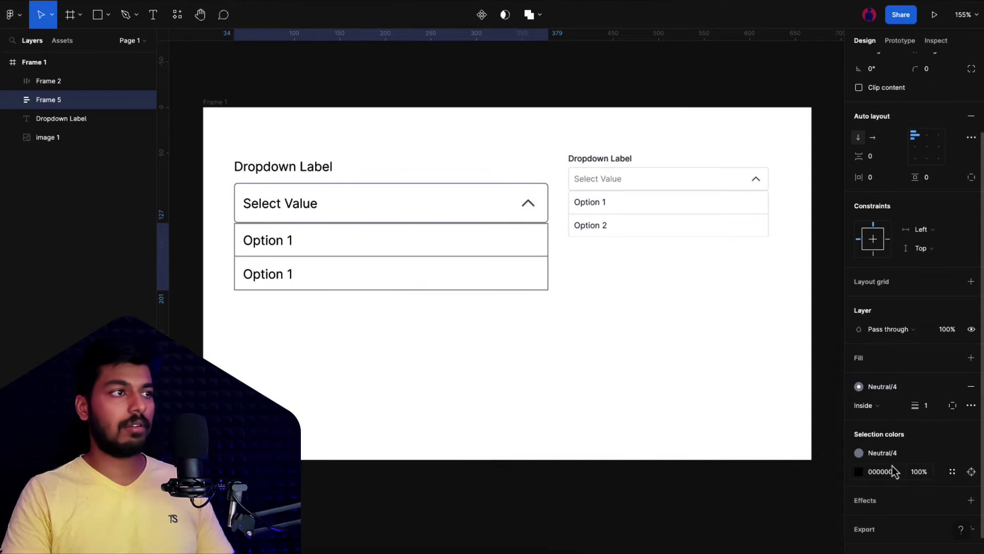
- Set the options frame's corner radius to 4 and turn on Clip content for it
scroll(930, 176, up, 3)
click(932, 171)
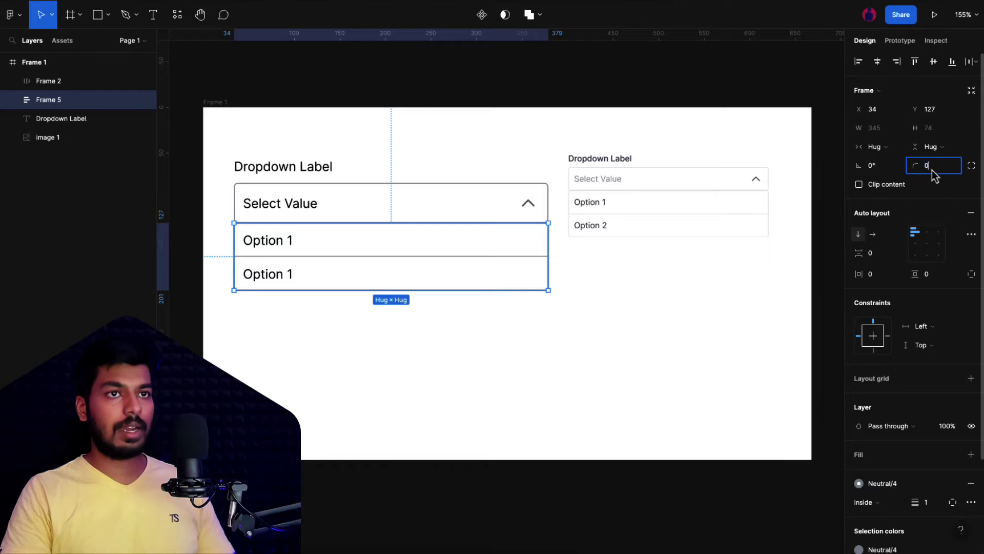
text(4)
key(Return)
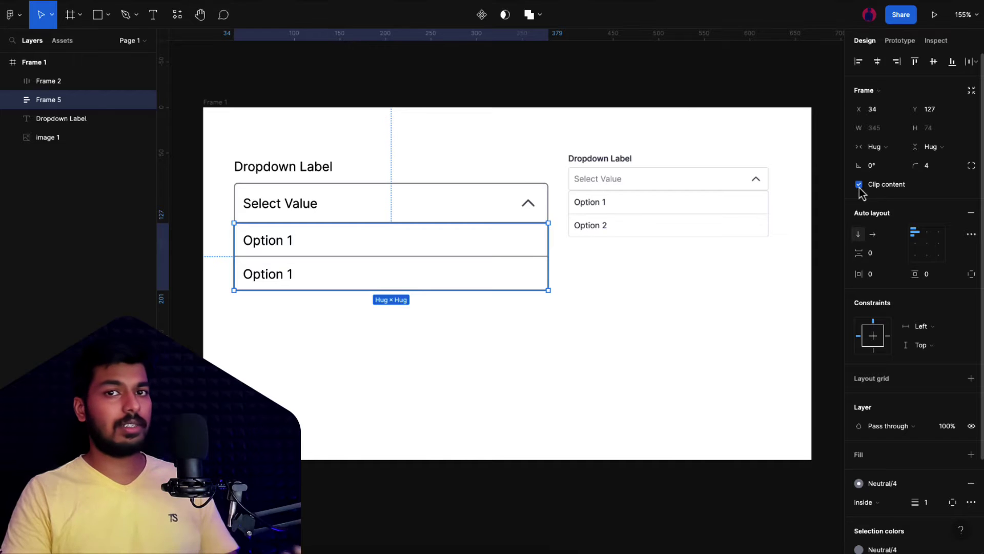
click(340, 336)
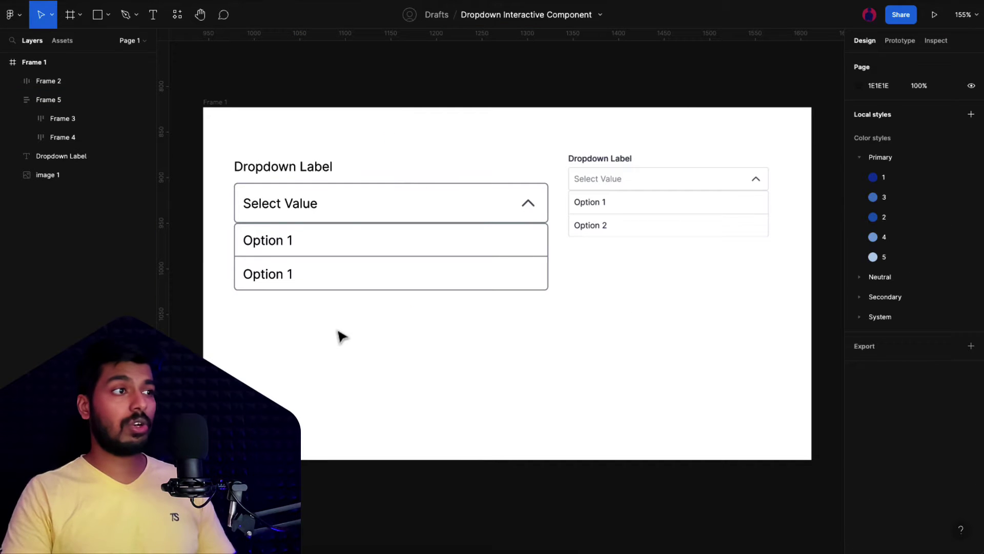
- Duplicate the lower option row four times inside the options frame
double_click(298, 281)
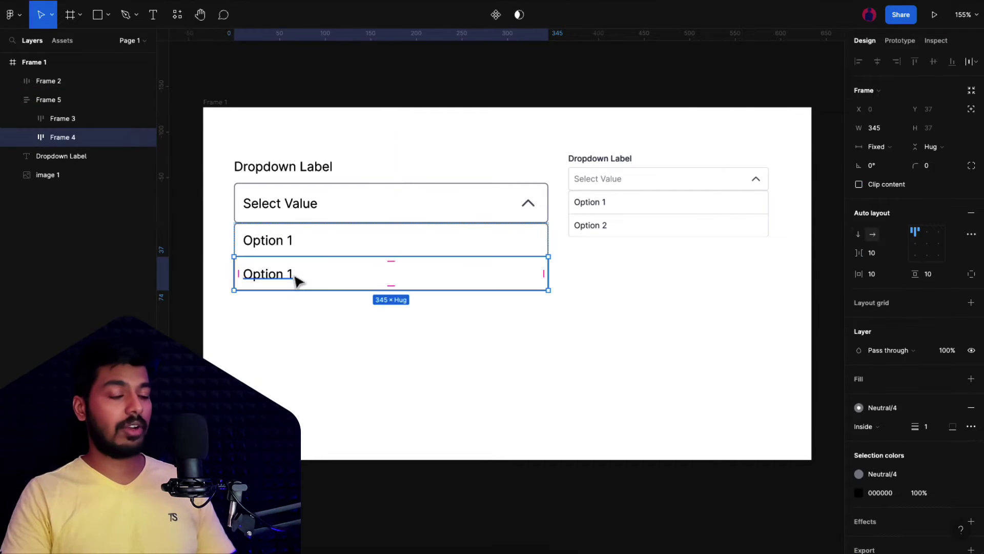
key(ctrl+d)
key(ctrl+d)
key(ctrl+d)
key(ctrl+d)
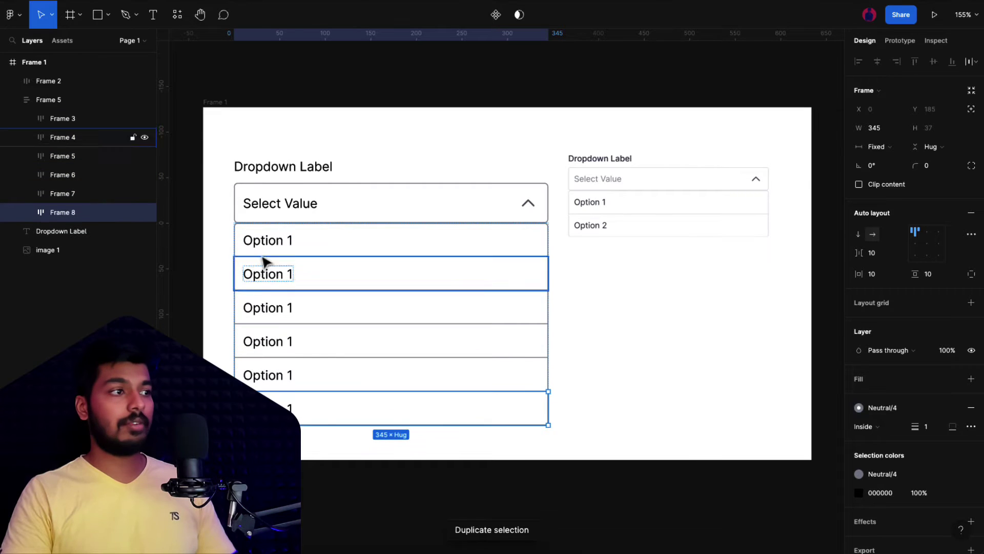
click(589, 310)
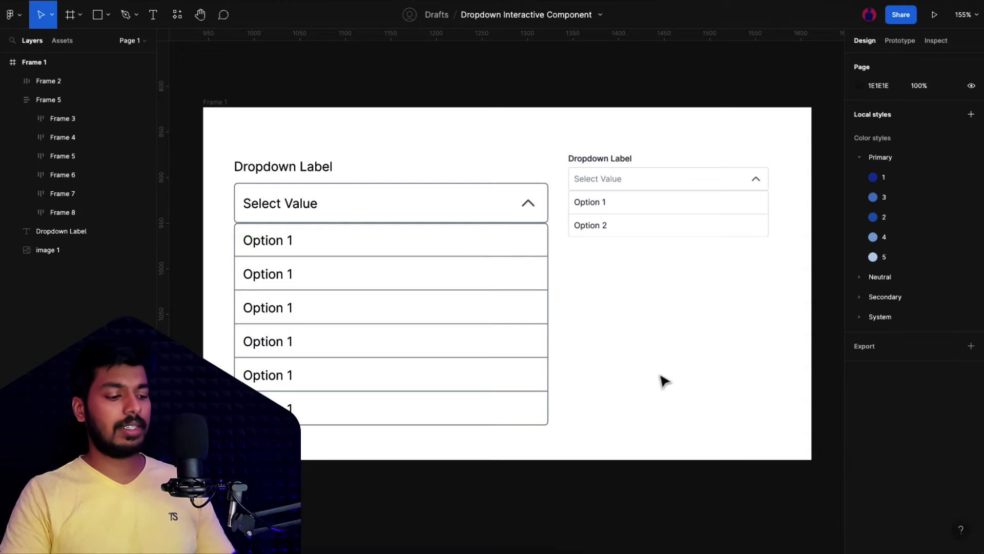
- Undo the four option row duplicates and clear the selection
key(ctrl+z)
key(ctrl+z)
key(ctrl+z)
key(ctrl+z)
key(ctrl+z)
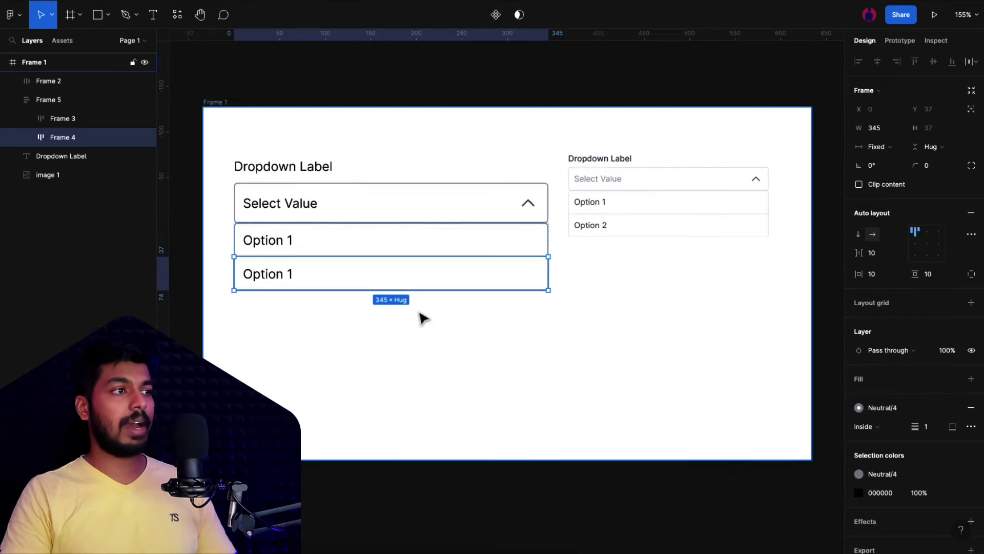
click(386, 352)
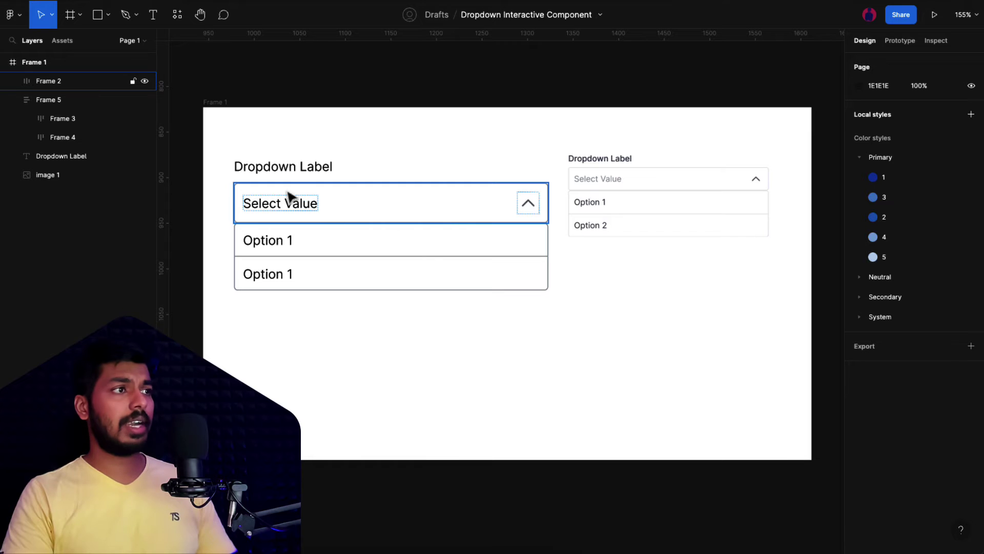
- Frame the dropdown label together with the Select Value field and move the options frame into that new frame
drag(246, 151, 349, 218)
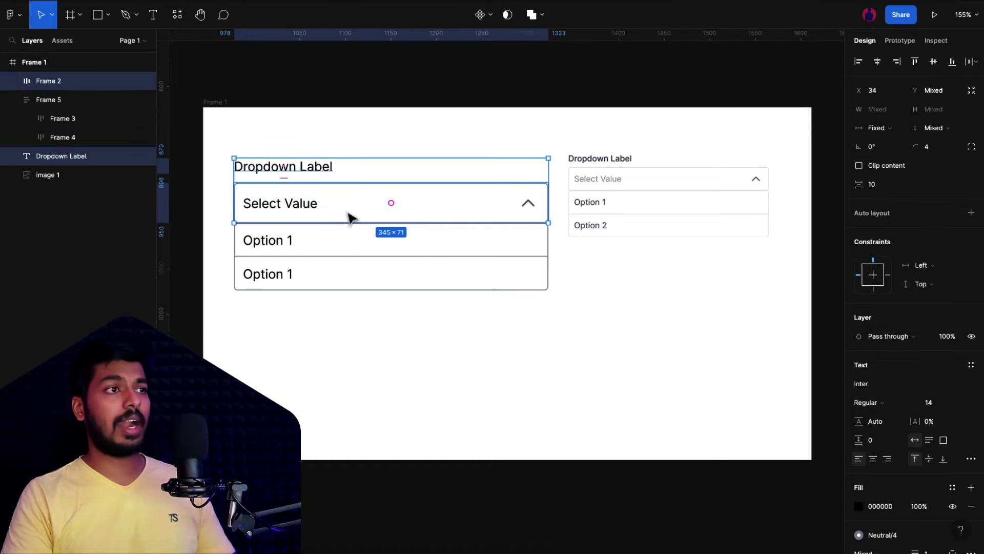
right_click(313, 212)
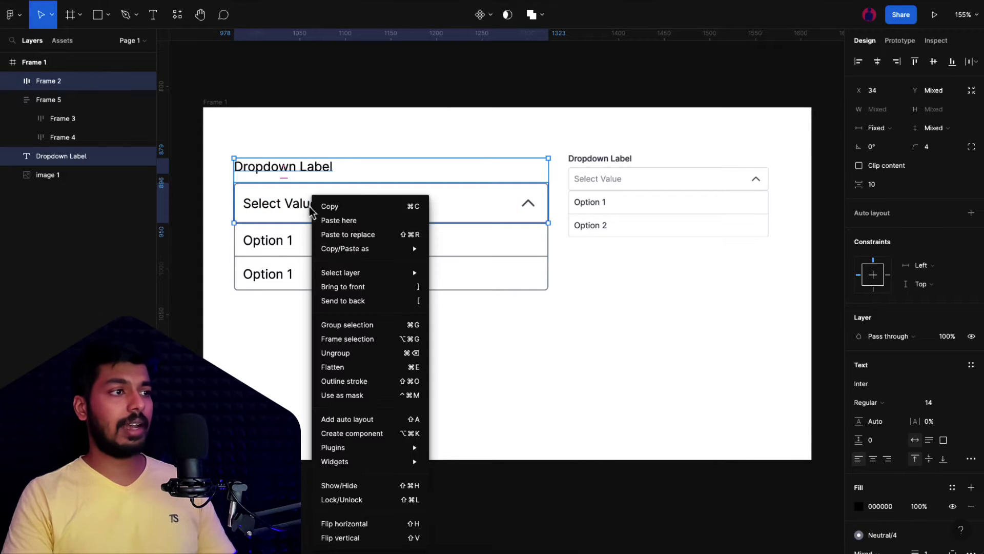
click(356, 345)
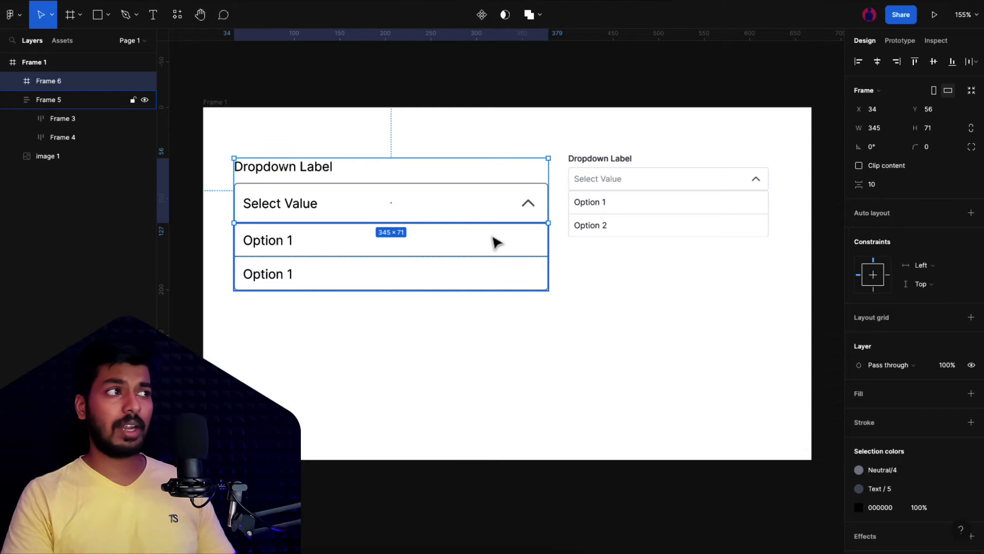
click(297, 284)
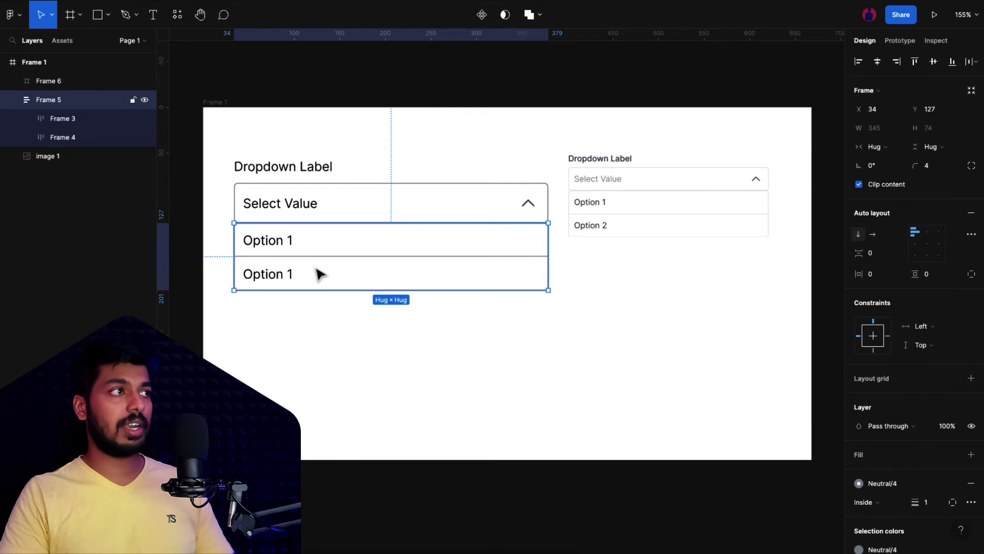
drag(46, 104, 54, 84)
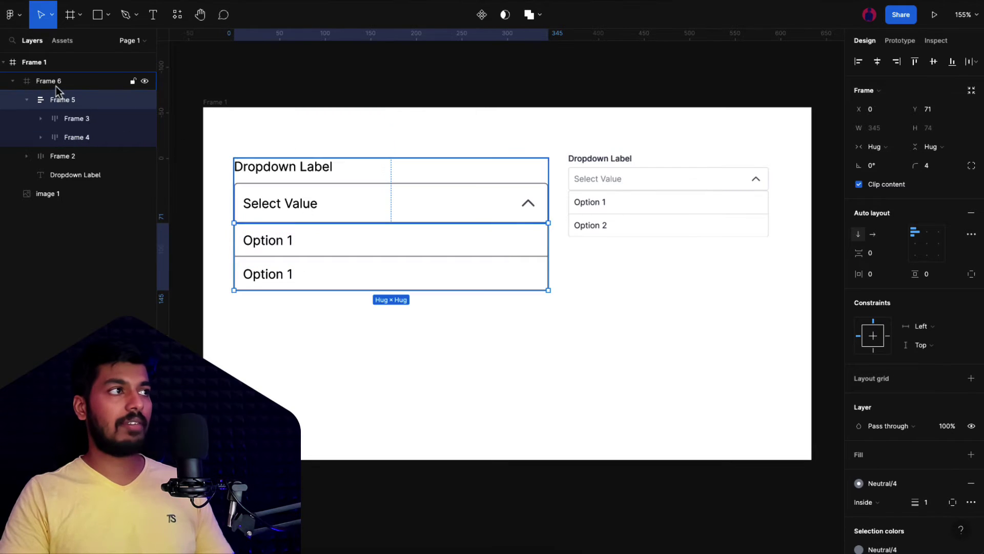
- Turn on Clip content for the outer dropdown frame to hide the option rows
click(57, 86)
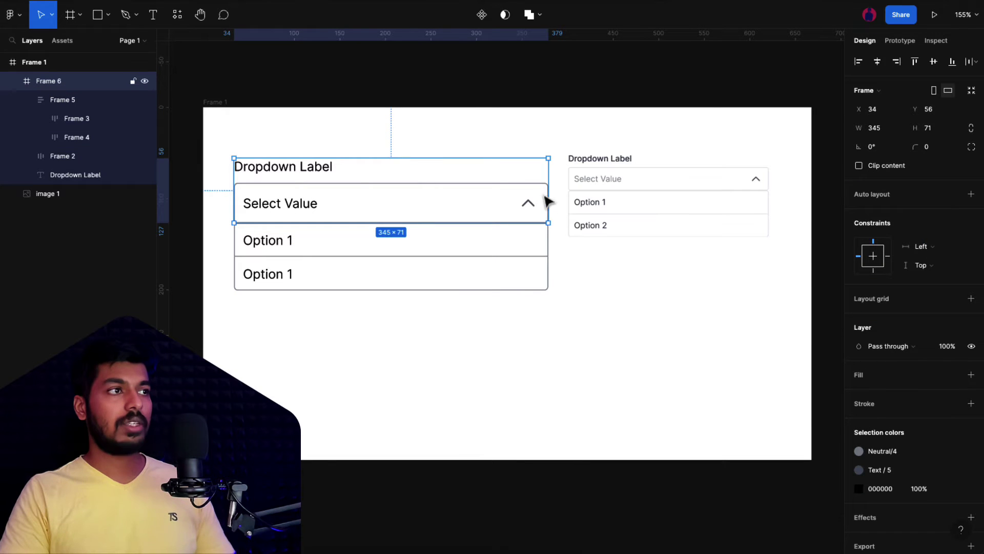
click(859, 166)
click(859, 166)
click(859, 166)
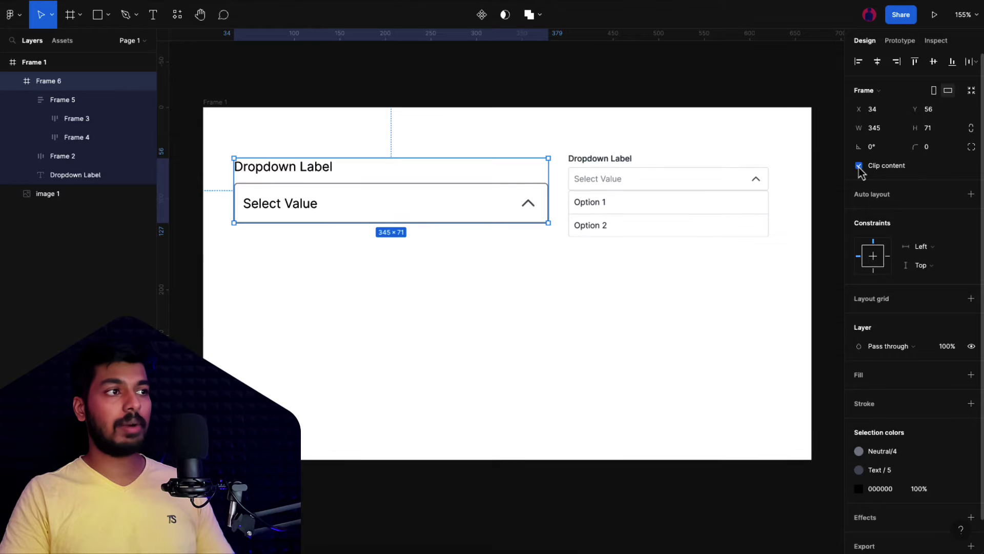
click(859, 166)
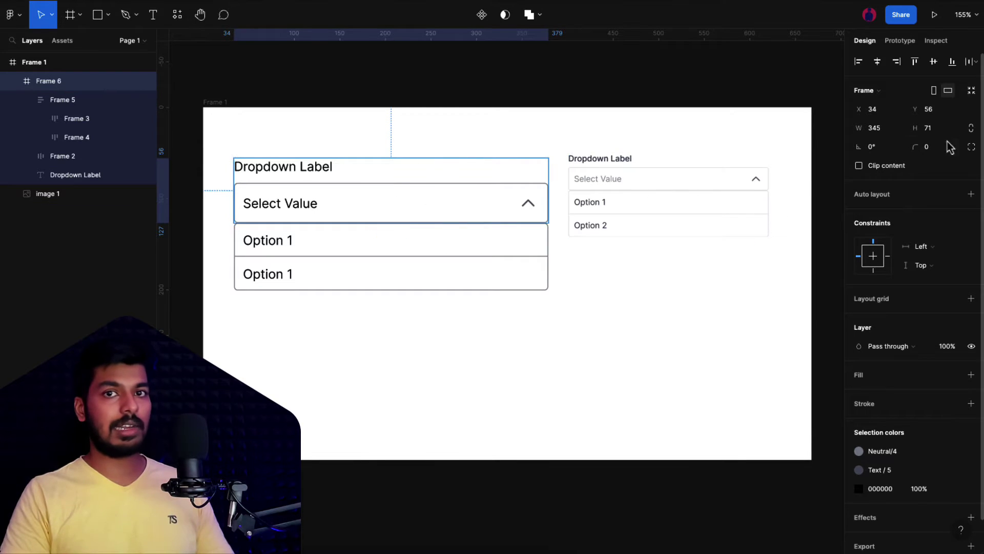
click(858, 165)
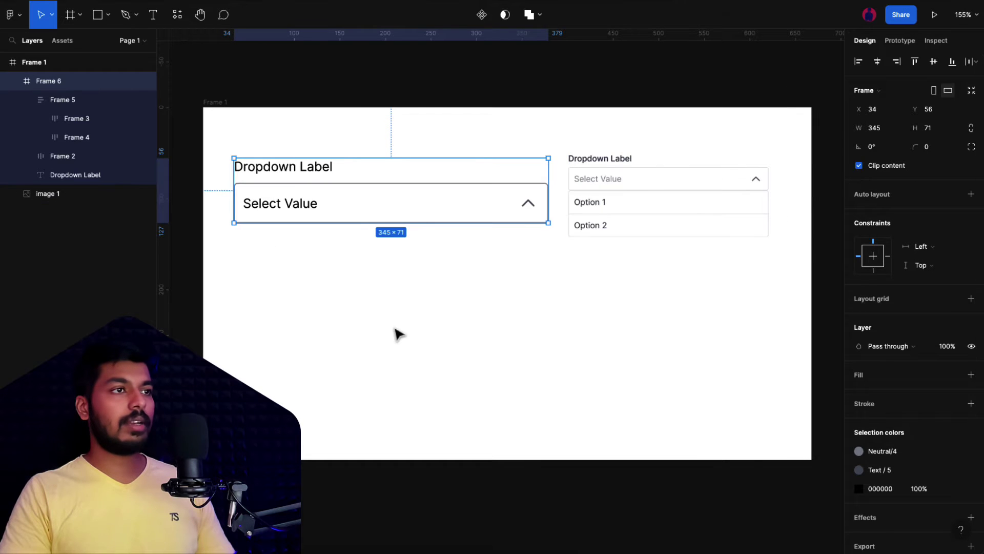
click(395, 330)
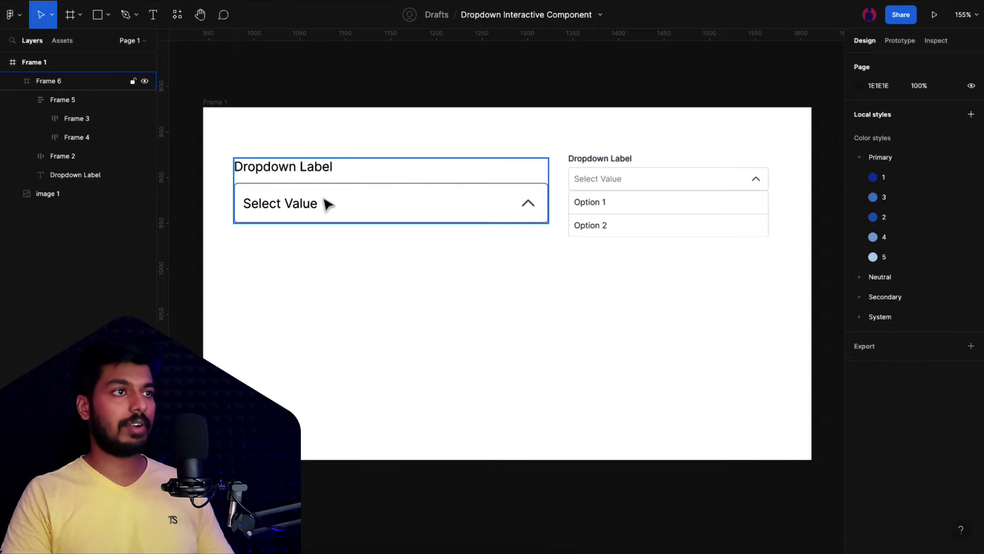
- Flip the chevron icon in the Select Value field vertically and delete the reference image
double_click(529, 206)
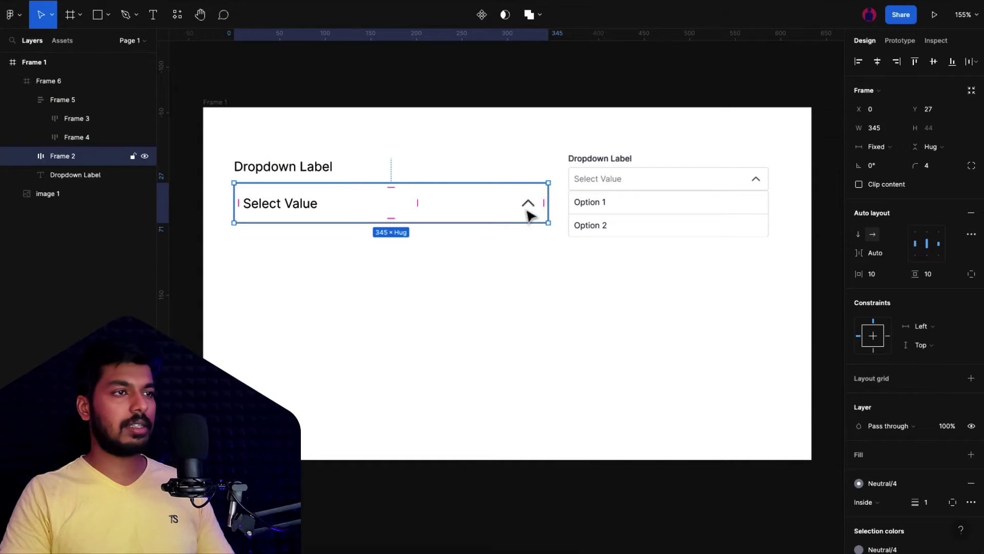
double_click(527, 211)
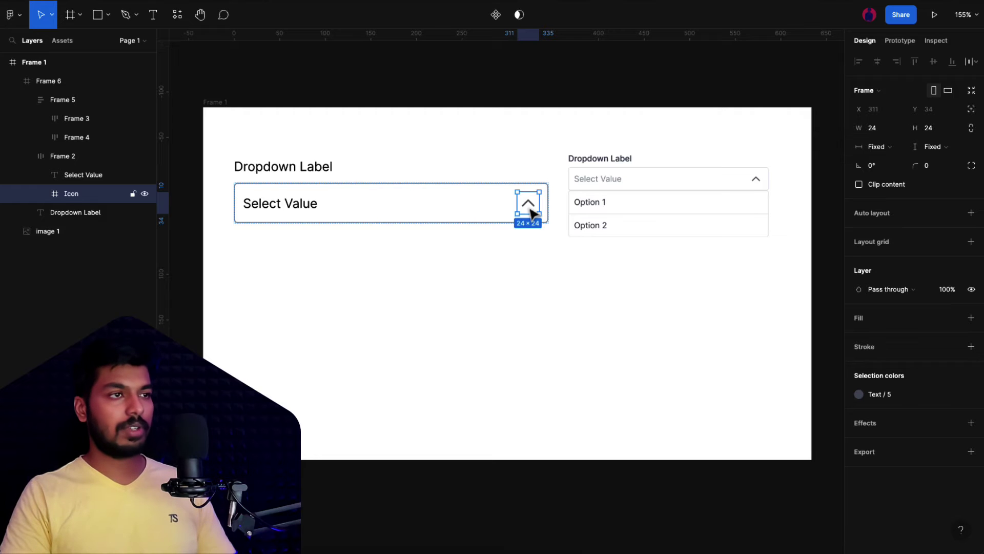
right_click(532, 212)
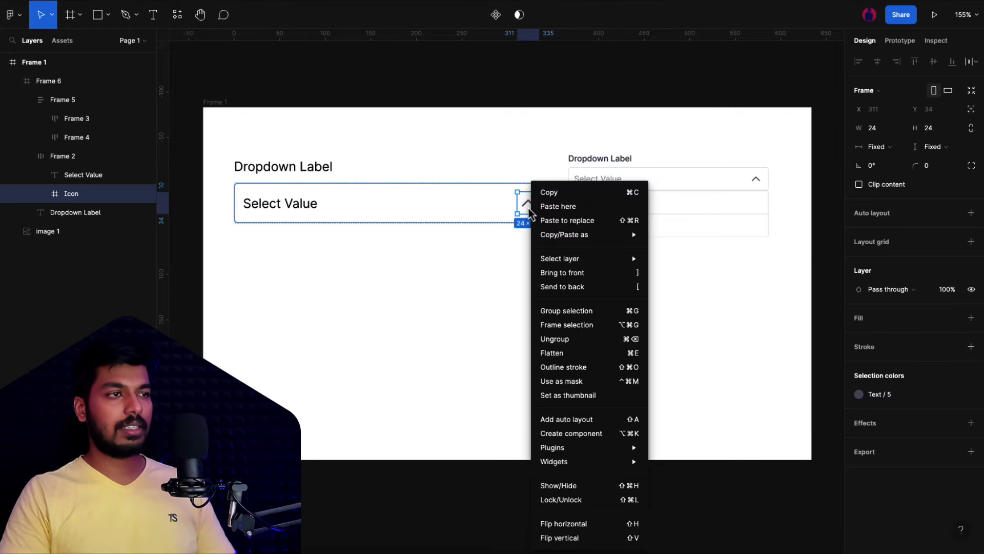
click(583, 538)
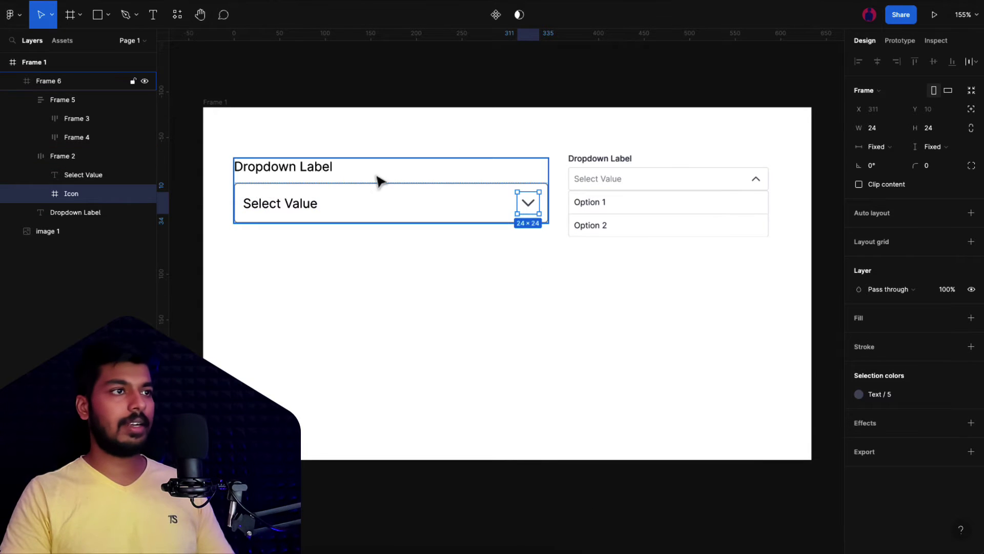
click(670, 170)
key(Delete)
- Create a component from the outer dropdown frame and add a second variant to it
click(306, 185)
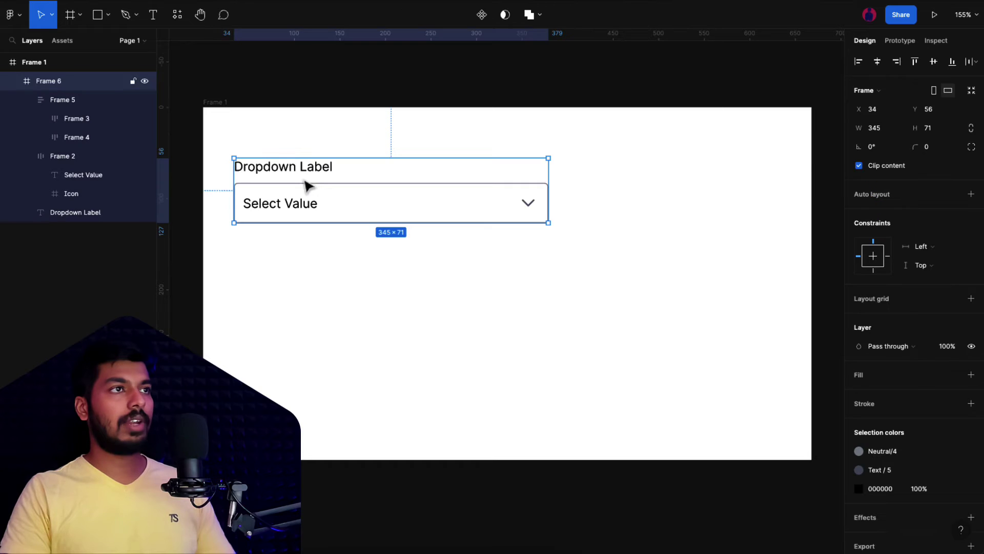
click(481, 15)
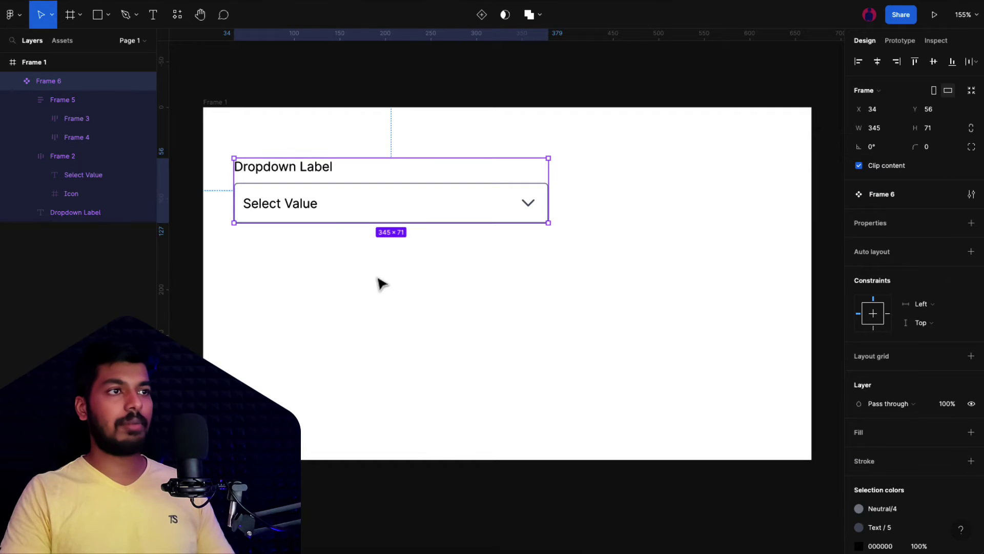
click(486, 19)
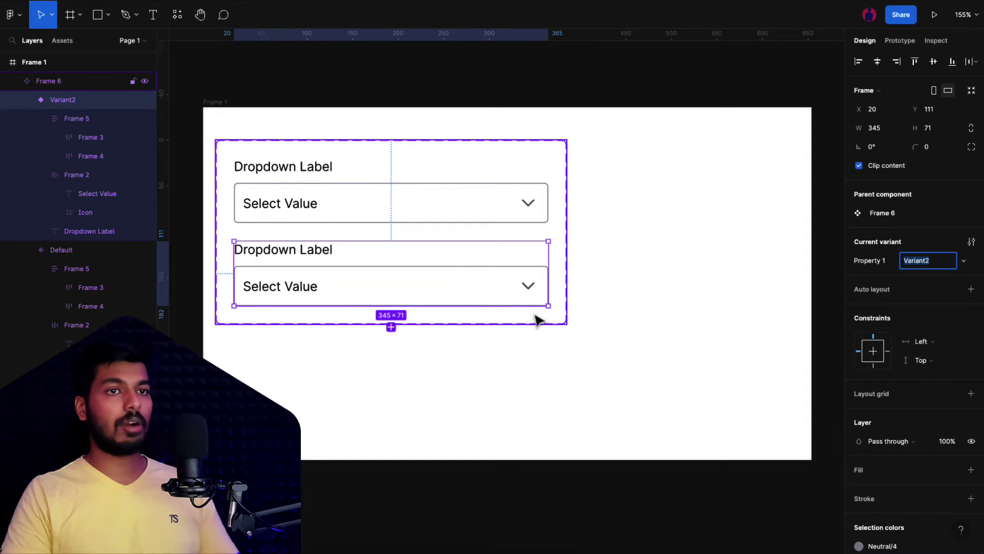
- Turn off Clip content for the second variant and enlarge the component set to about 645 by 359
click(859, 167)
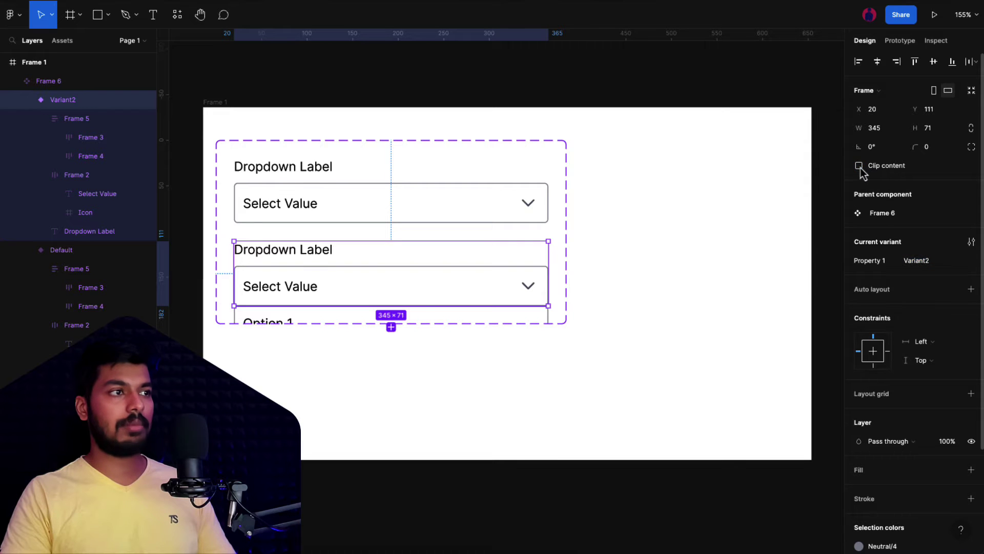
click(566, 322)
drag(566, 323, 803, 466)
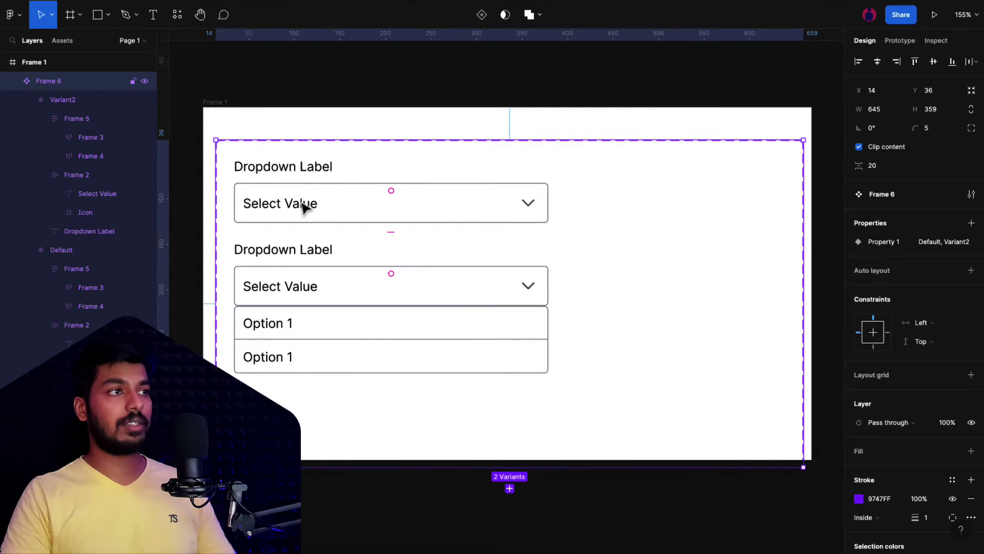
- Rename the component set's variant property to "No of options"
click(318, 105)
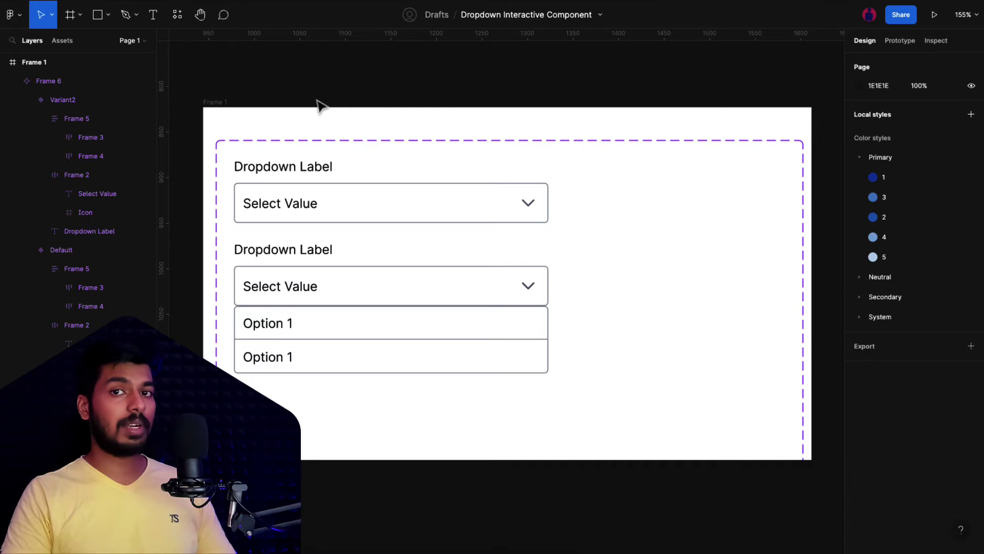
click(282, 150)
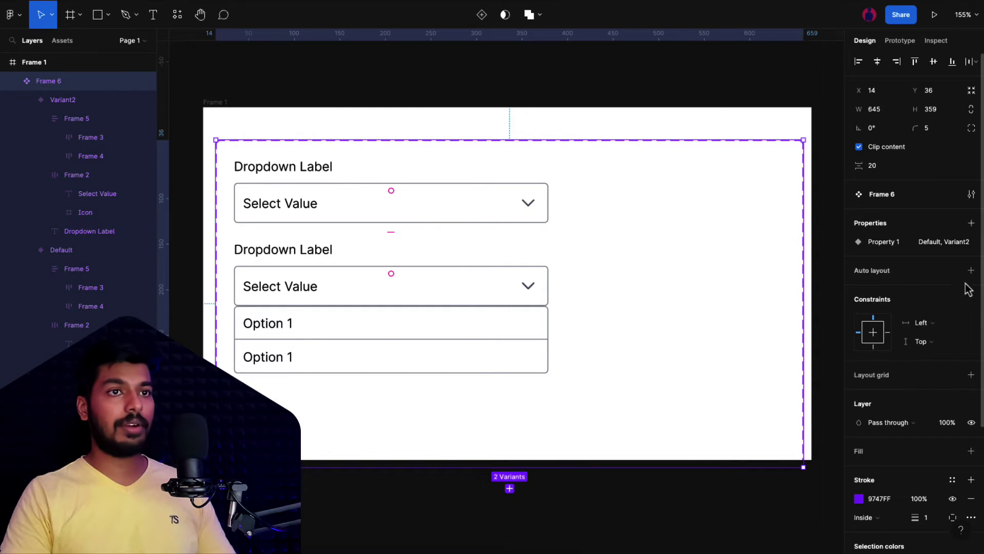
double_click(880, 241)
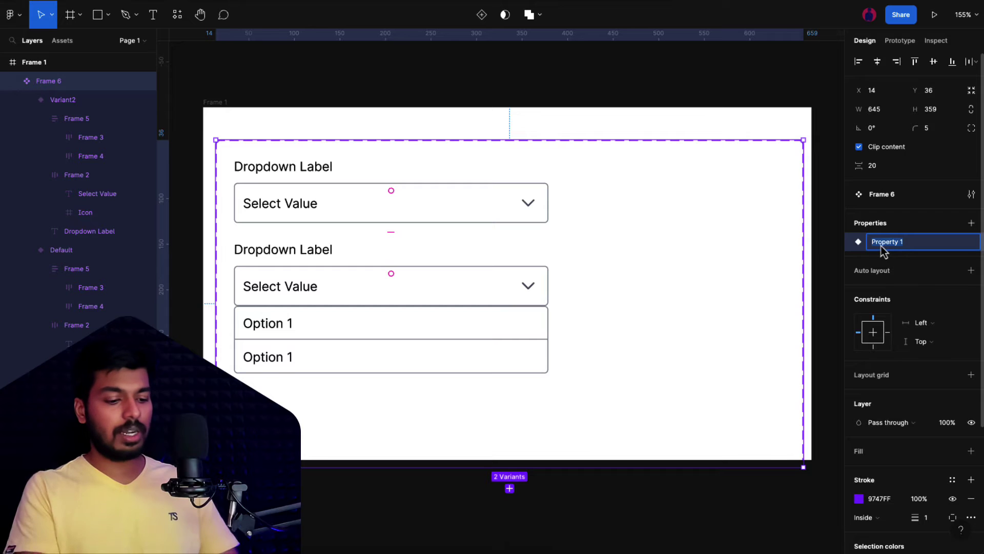
text(No of options)
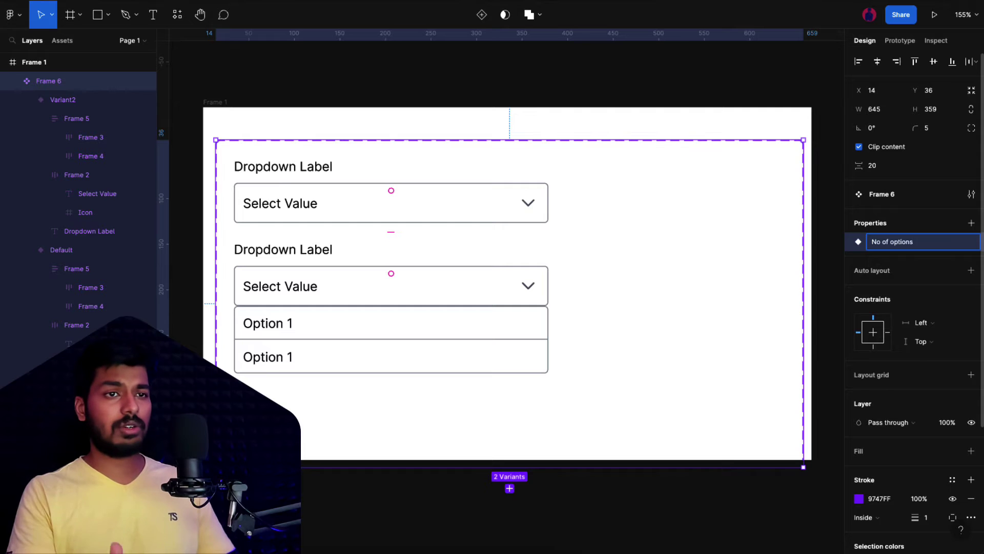
- Set the No of options value to 2 for both the closed and the open dropdown variants
key(Return)
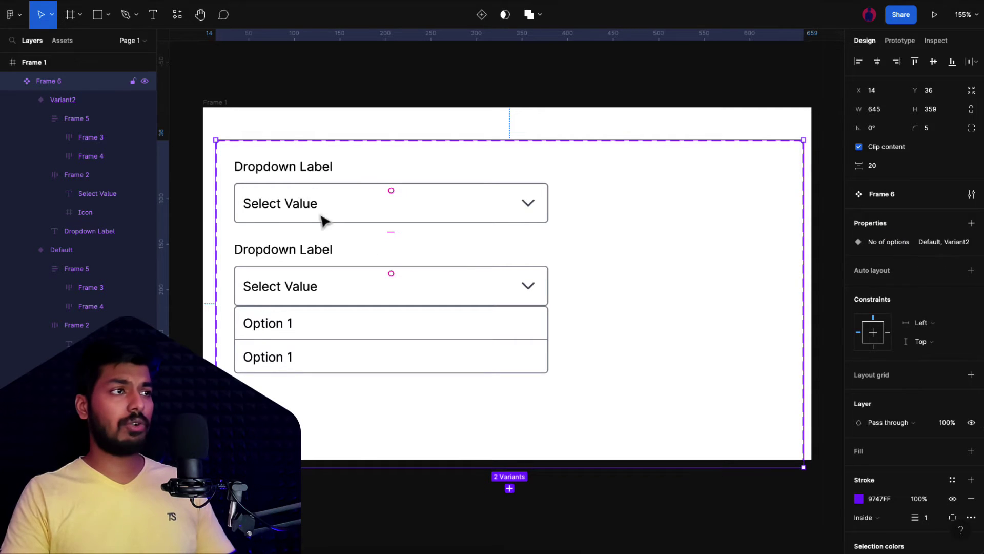
click(290, 92)
double_click(275, 172)
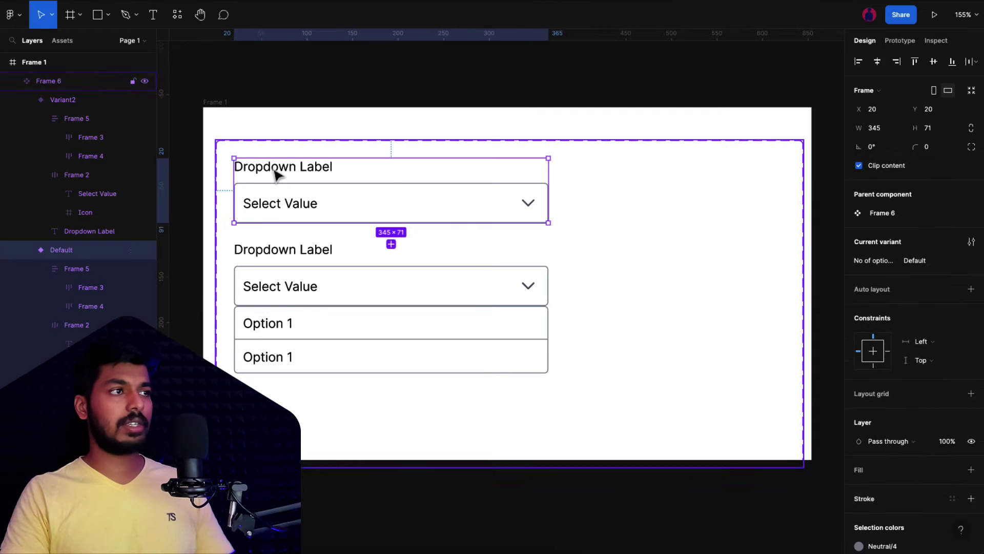
shift+click(290, 241)
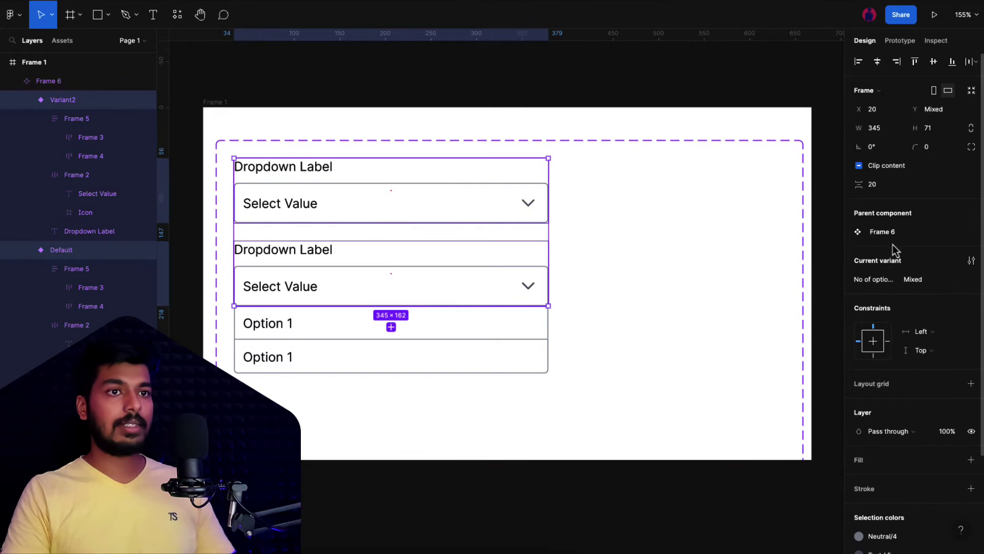
text(2)
key(Return)
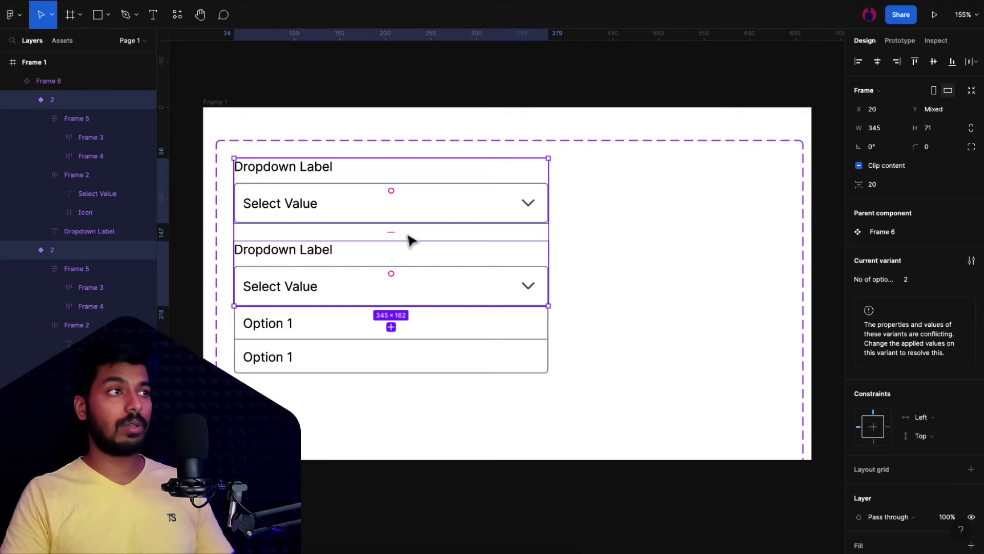
- Add a variant property named Open with the value Yes to the component set
click(284, 149)
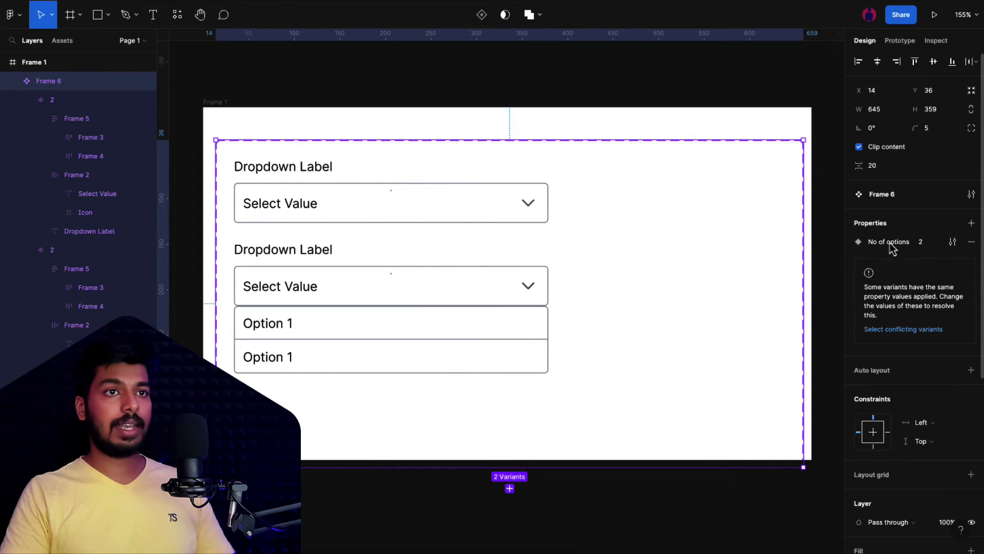
click(971, 223)
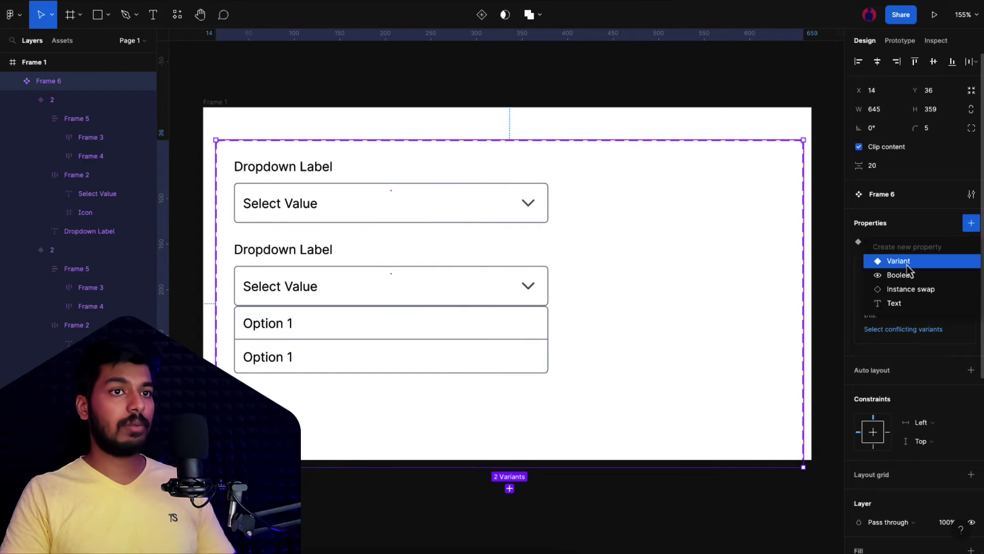
click(907, 265)
text(Open)
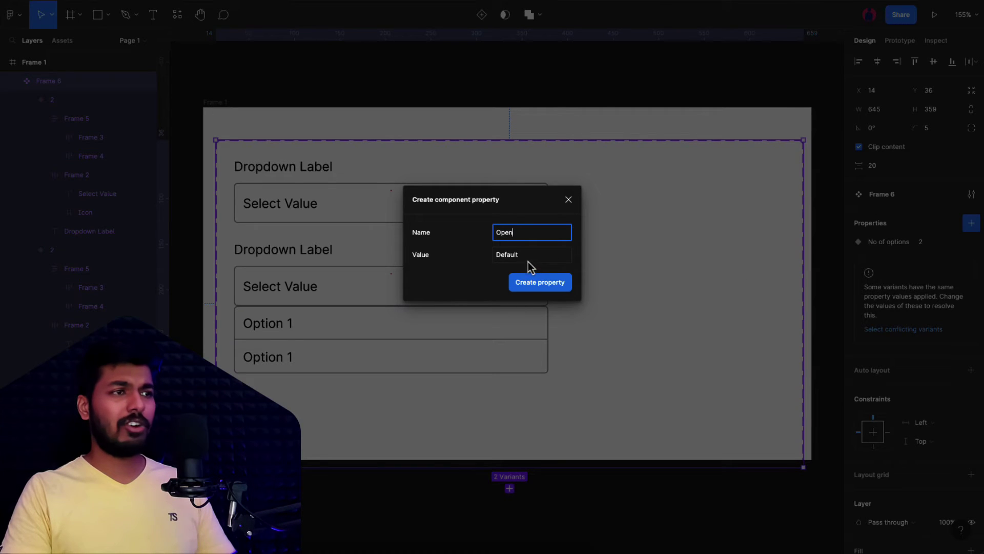
click(528, 261)
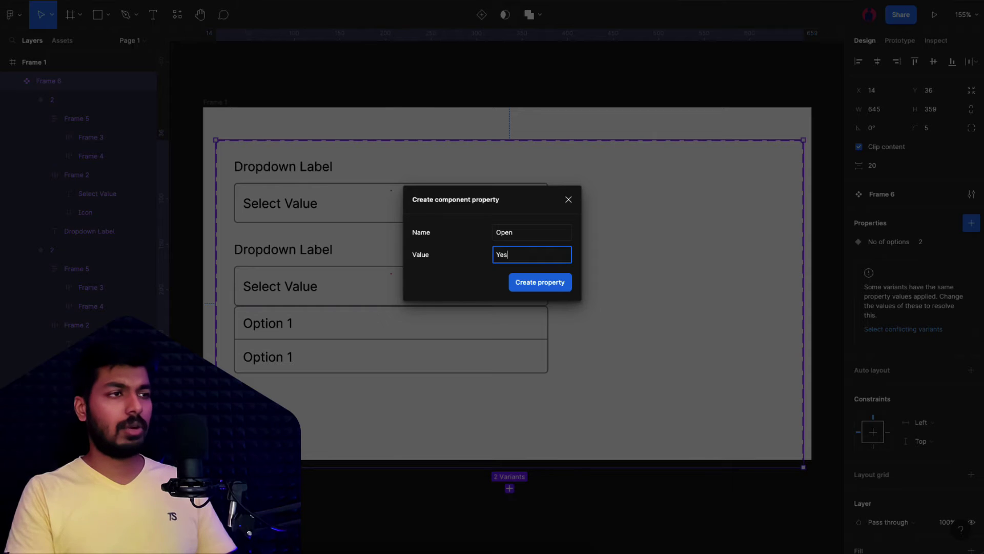
key(Return)
- Set the Open property of the closed dropdown variant to No
click(268, 169)
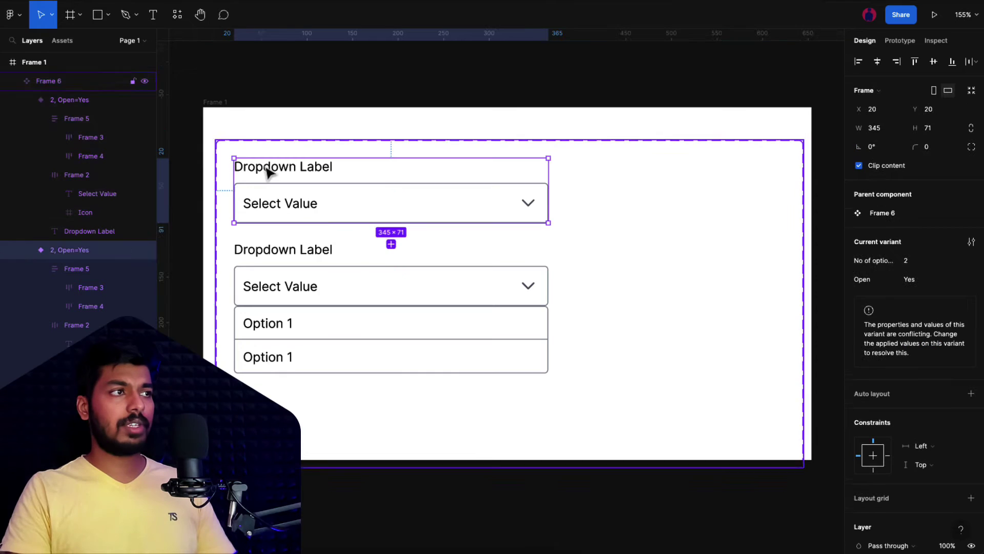
click(915, 281)
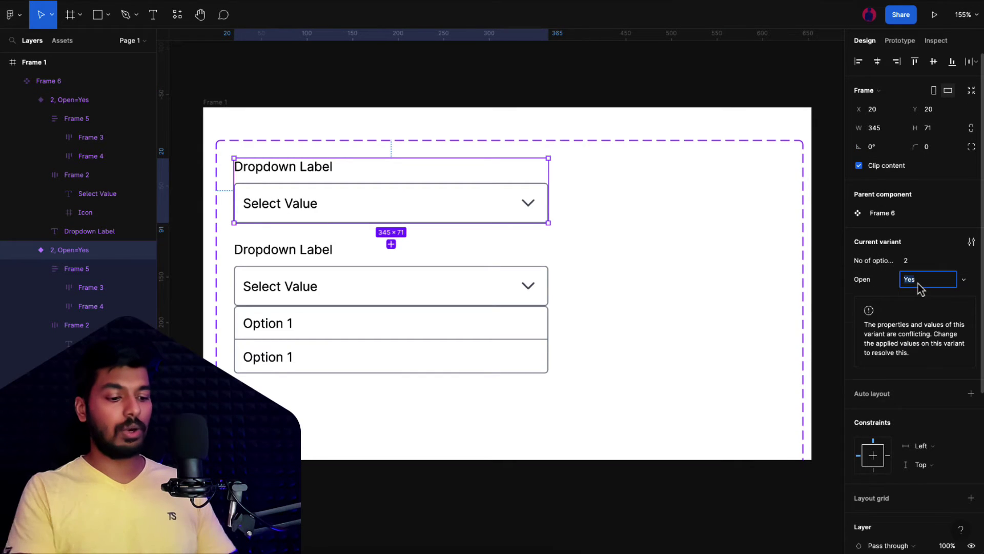
text(No)
key(Return)
click(363, 286)
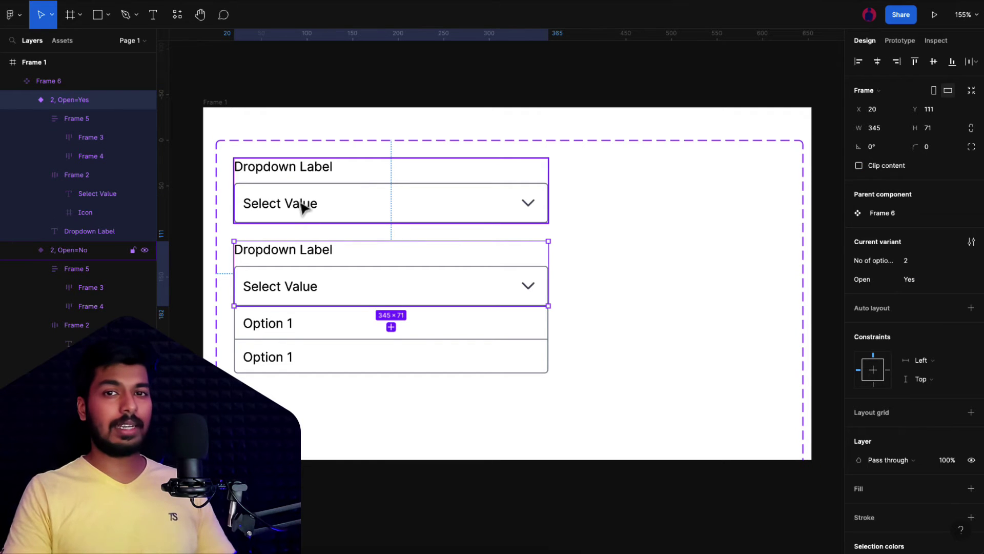
- Draw a new empty frame beside Frame 1, matching its height
scroll(302, 207, down, 3)
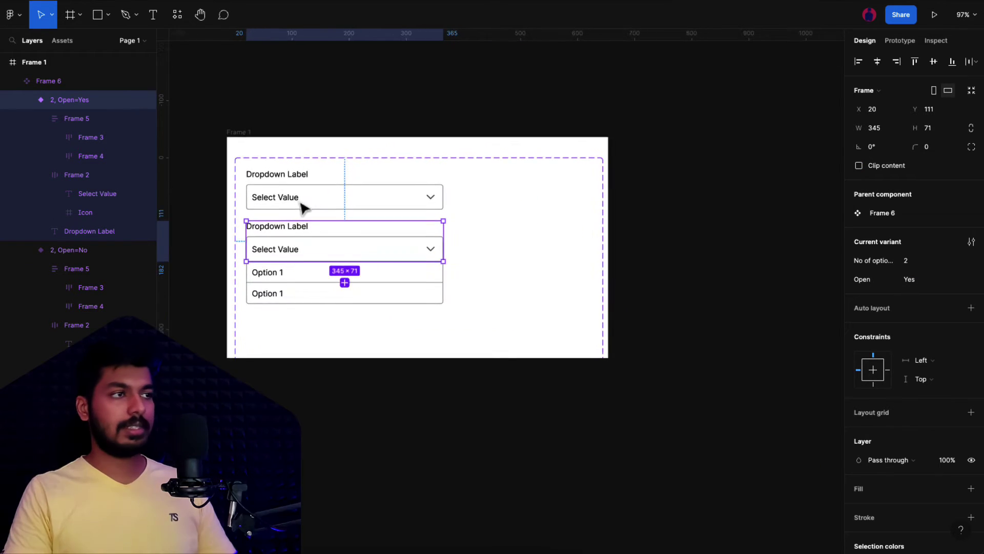
click(660, 188)
key(f)
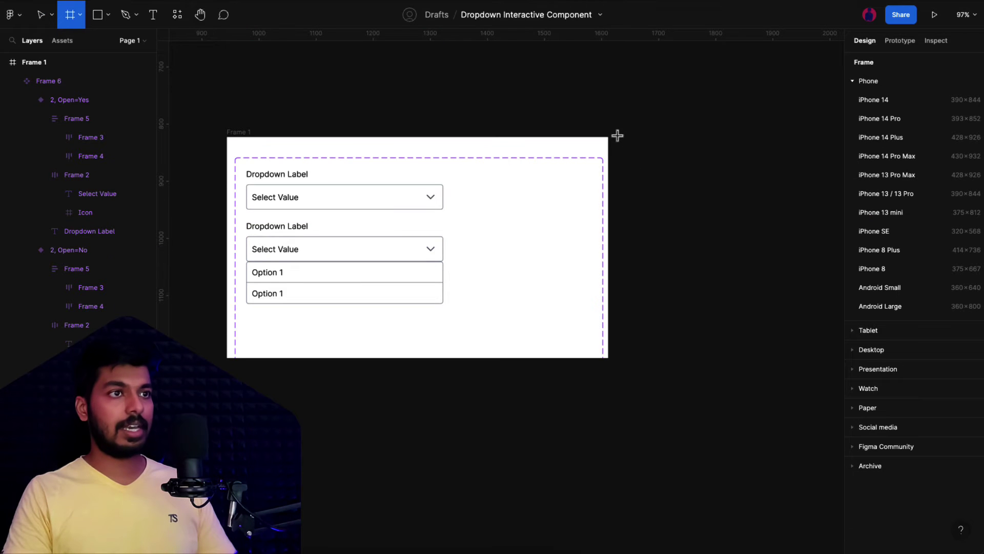
drag(618, 135, 831, 357)
click(734, 423)
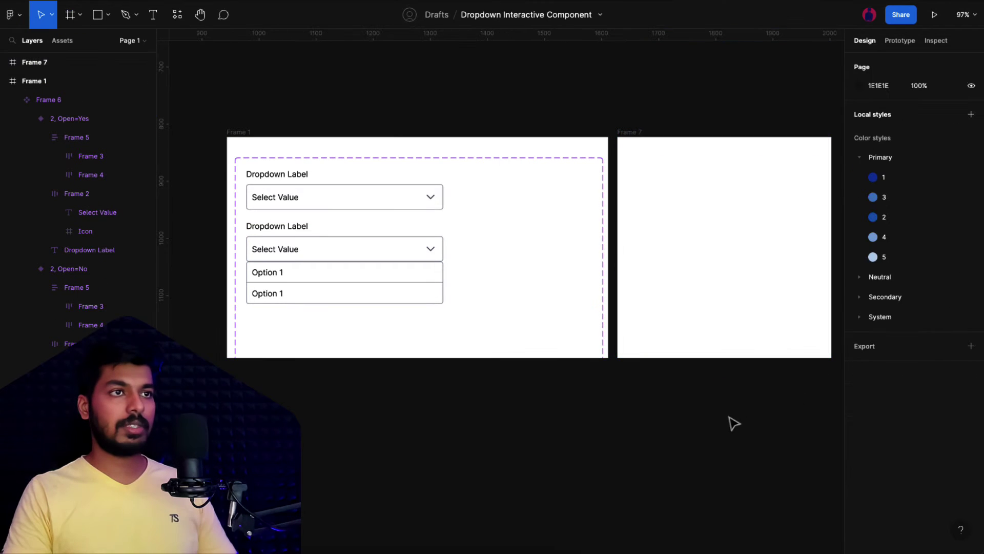
- Place an instance of the dropdown component in the new frame and centre it horizontally
click(62, 41)
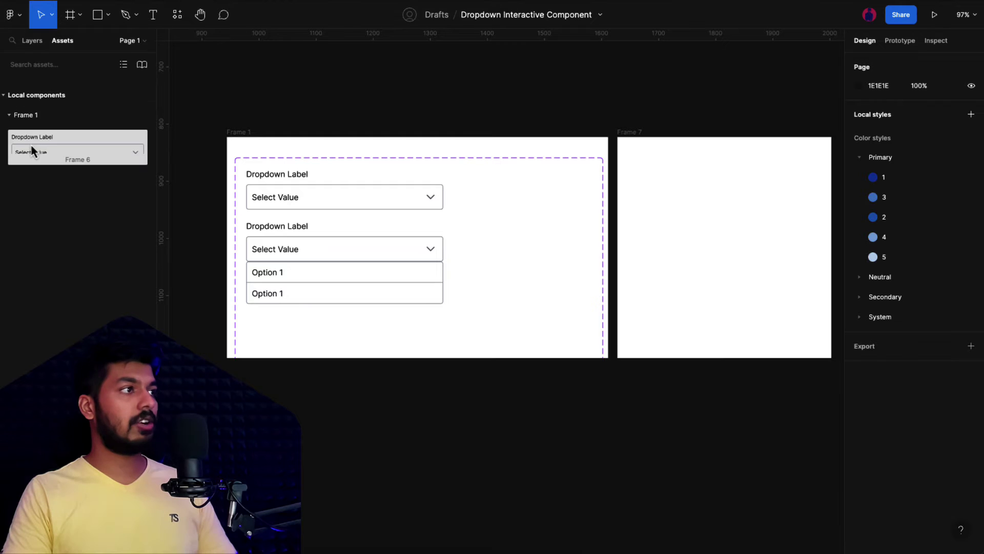
drag(32, 150, 718, 222)
scroll(769, 194, right, 5)
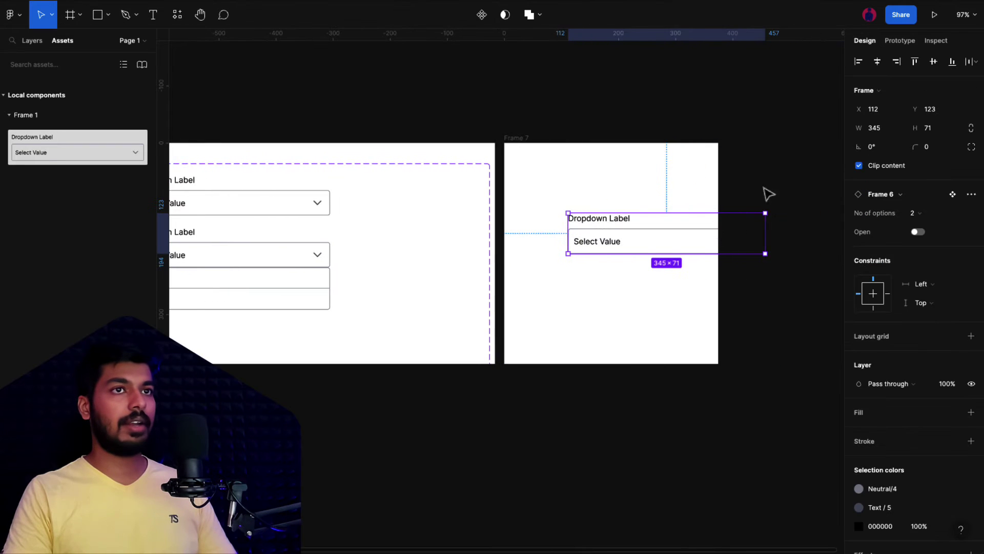
click(877, 61)
scroll(617, 302, up, 4)
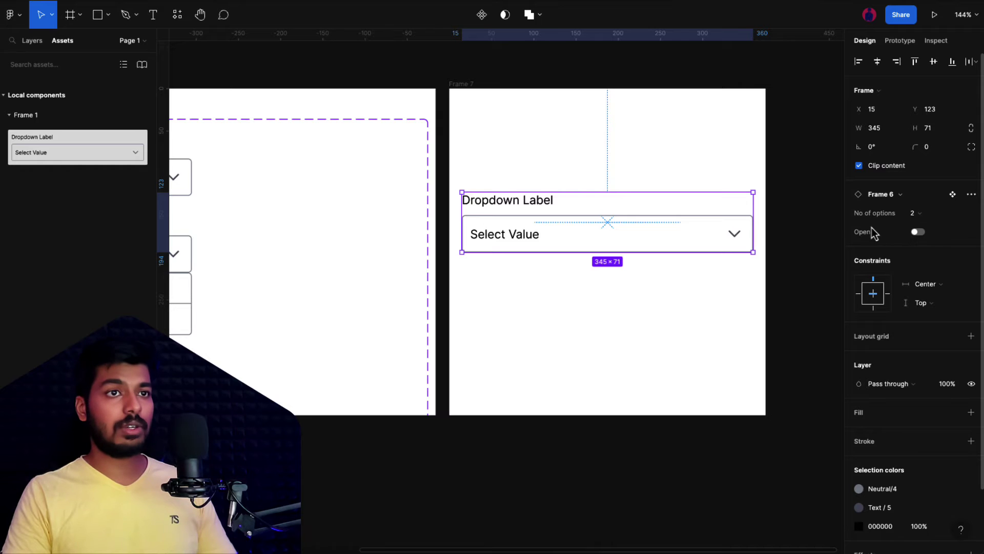
- Examine the instance's No of options choices and try its Open property on and off
click(916, 217)
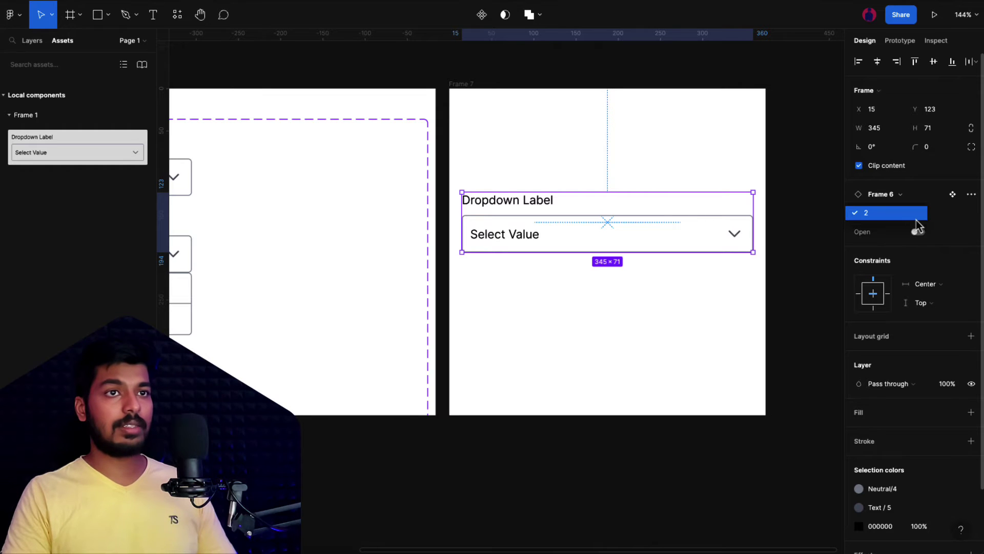
click(877, 217)
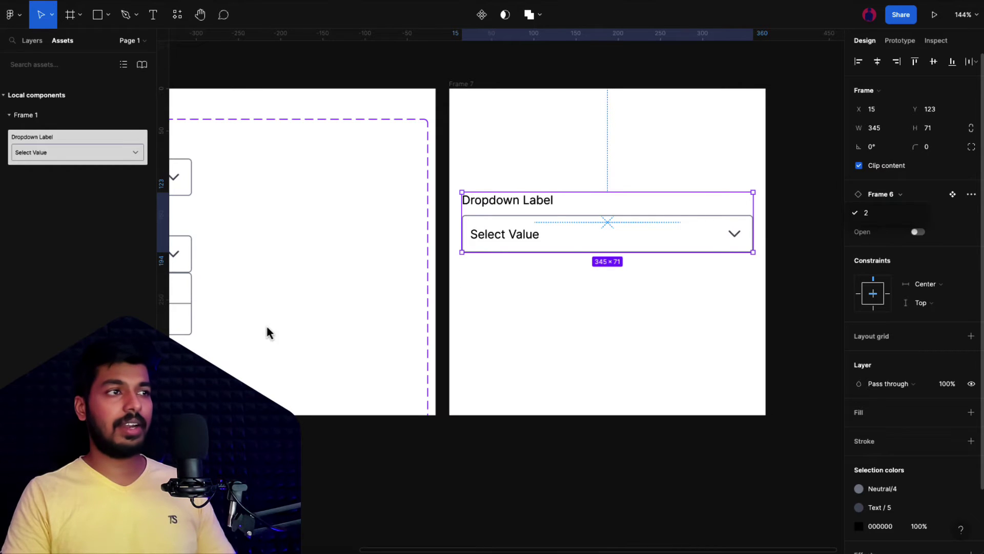
click(890, 219)
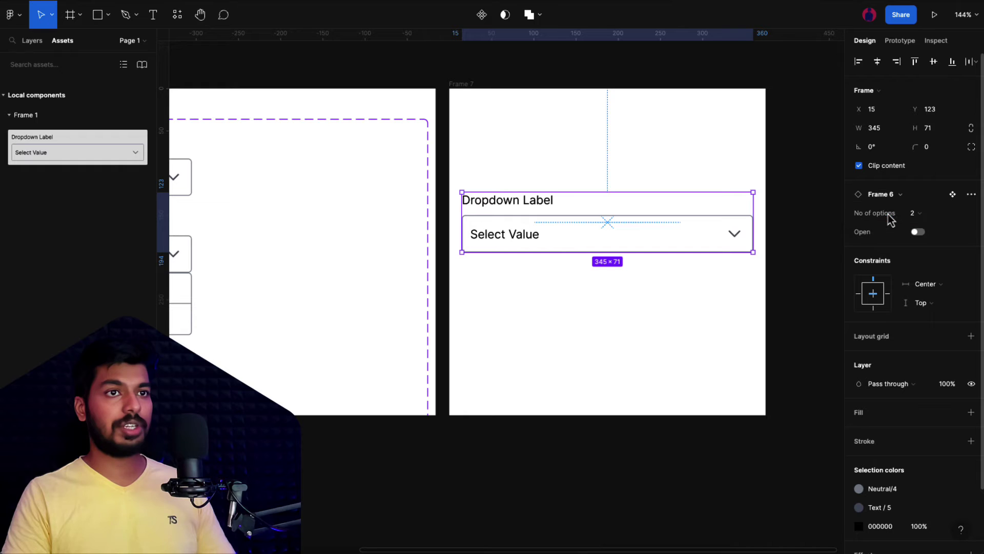
click(917, 232)
click(918, 232)
click(917, 232)
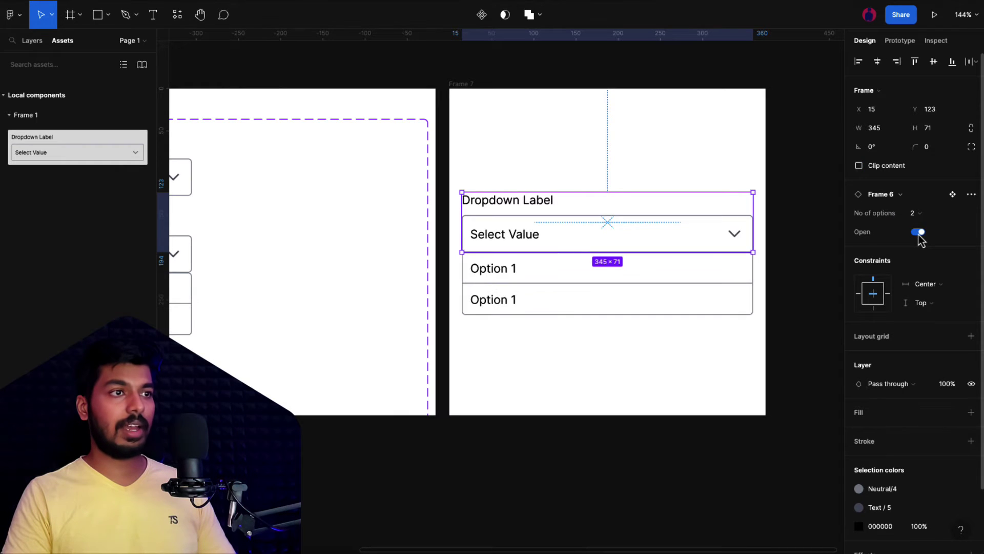
click(917, 232)
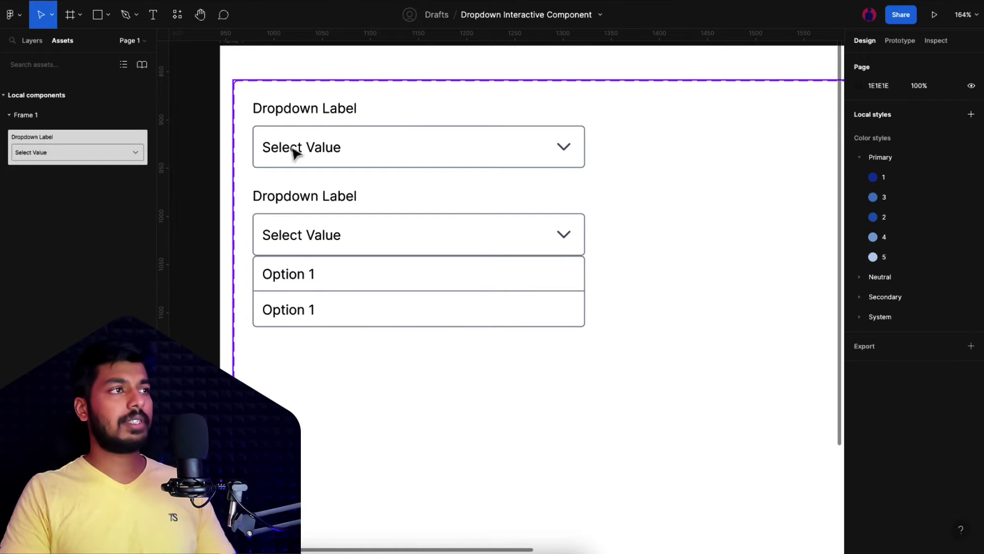
- Create a text property on the component set named Option 1 with the value Option 1
click(268, 86)
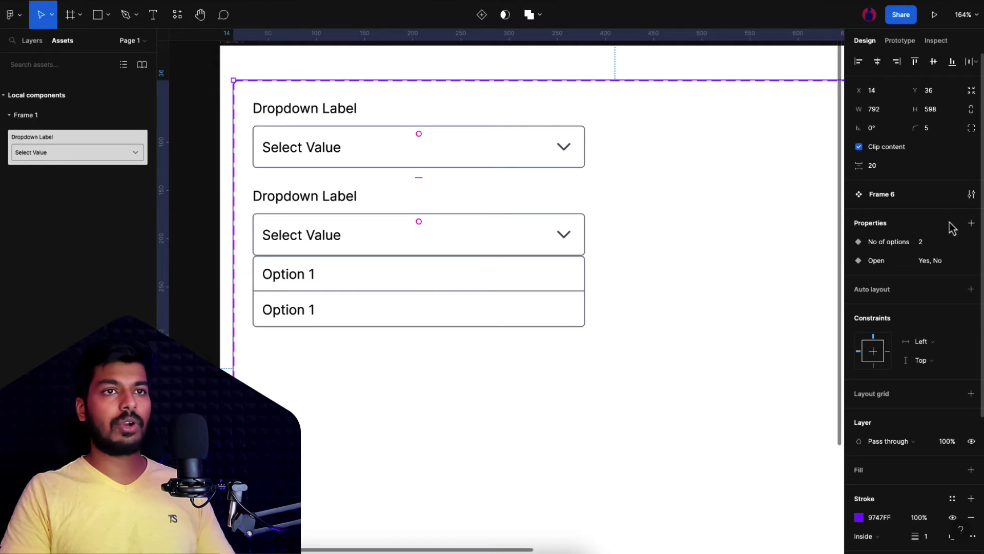
click(970, 224)
click(897, 306)
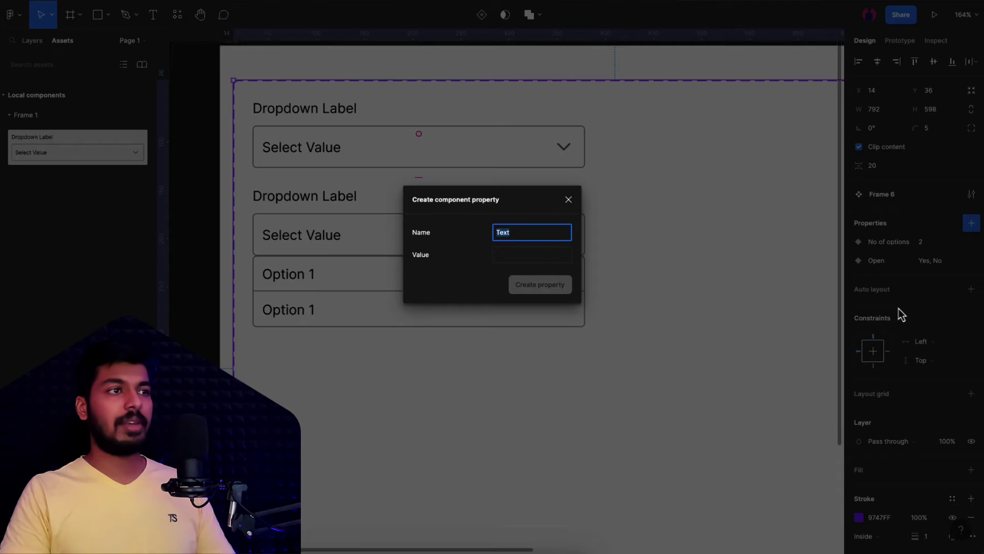
text(Option)
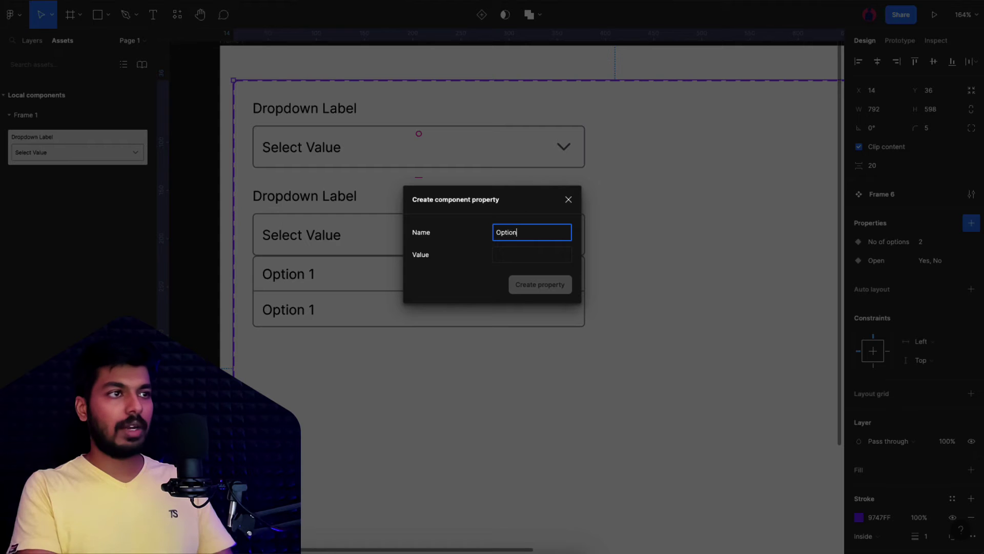
text( 1)
key(Tab)
text(O)
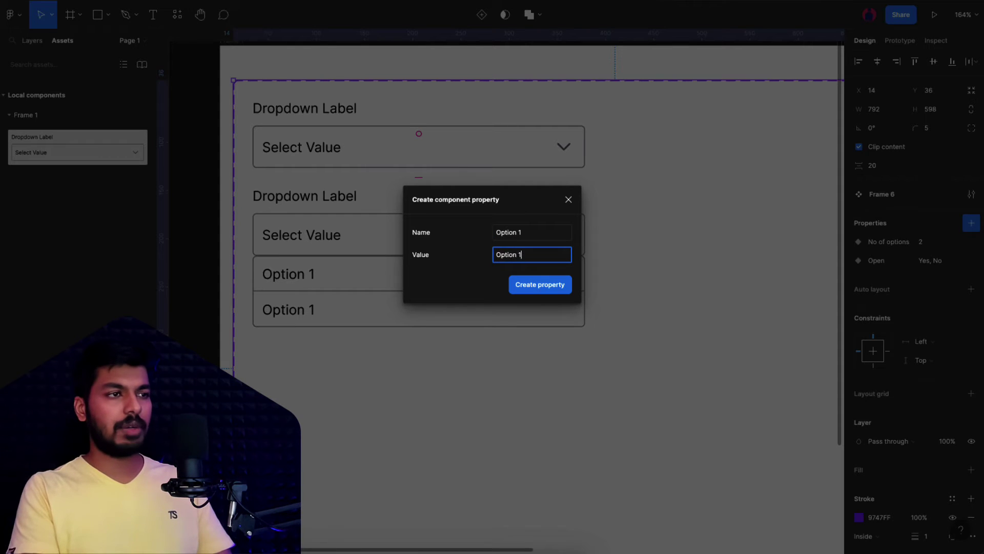
click(534, 286)
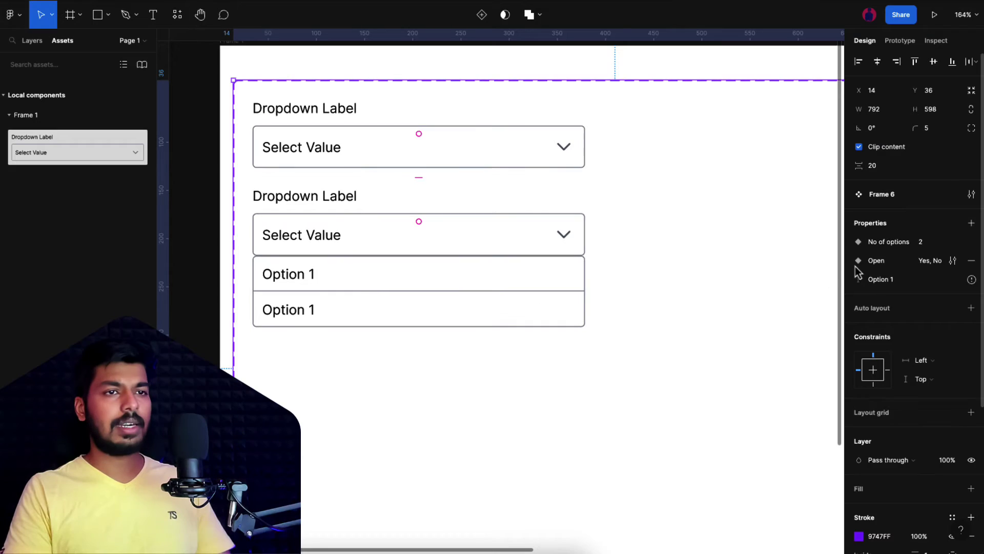
- Create a second text property on the component set, Option 2, with the value Option 2
click(971, 222)
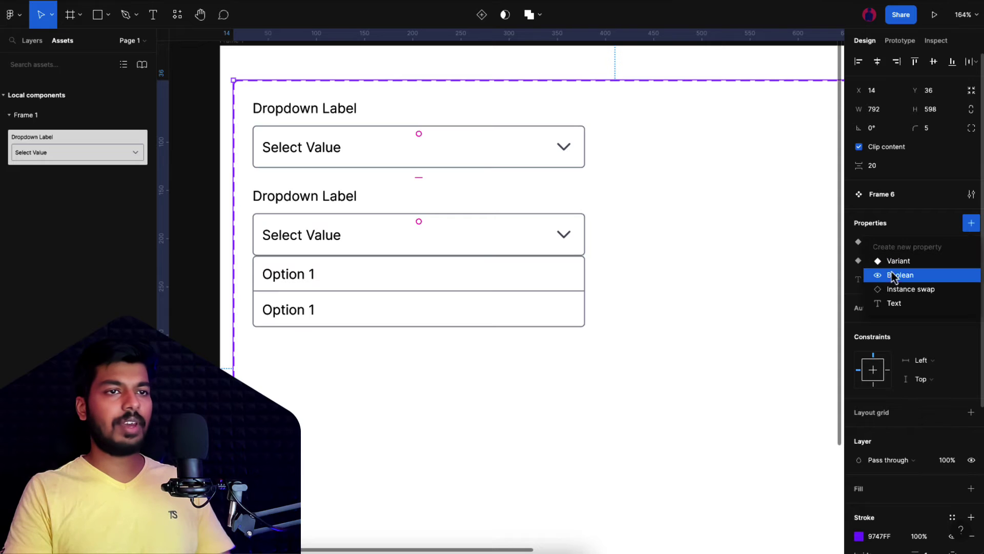
click(900, 307)
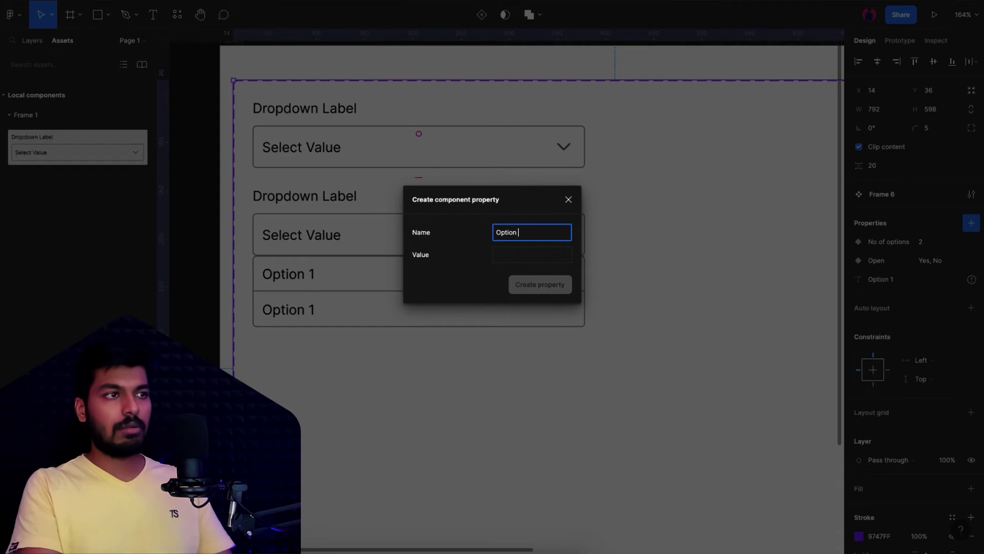
key(Tab)
text(Option 2)
click(518, 287)
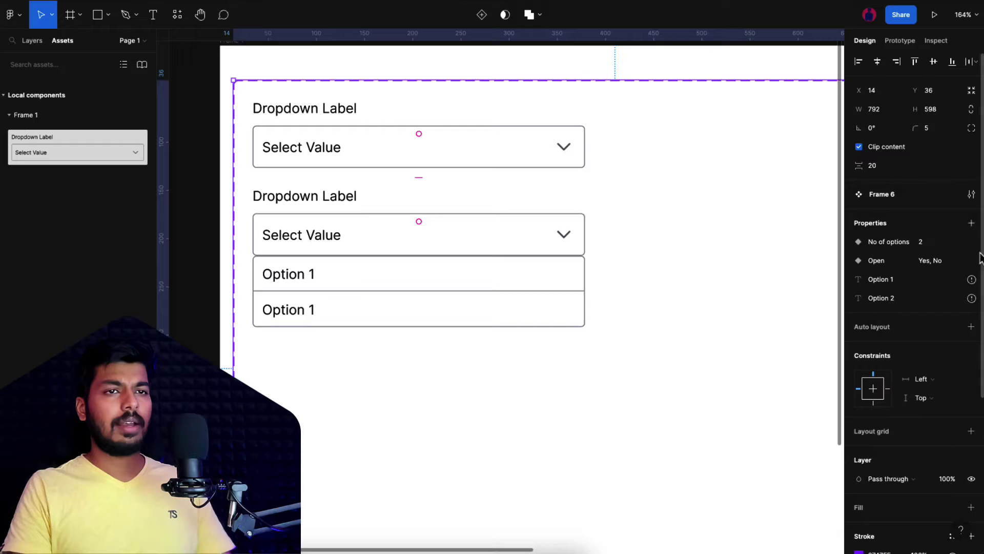
- Create a third text property on the component set named Option 3
click(971, 222)
click(894, 302)
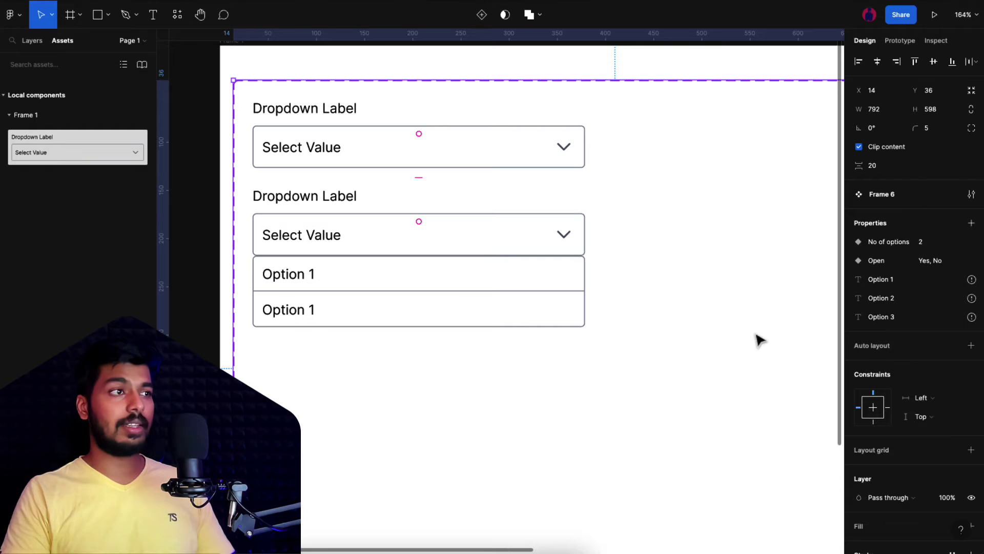
key(Escape)
- Duplicate the closed dropdown variant below the open one, at X 20 and about Y 299
click(374, 152)
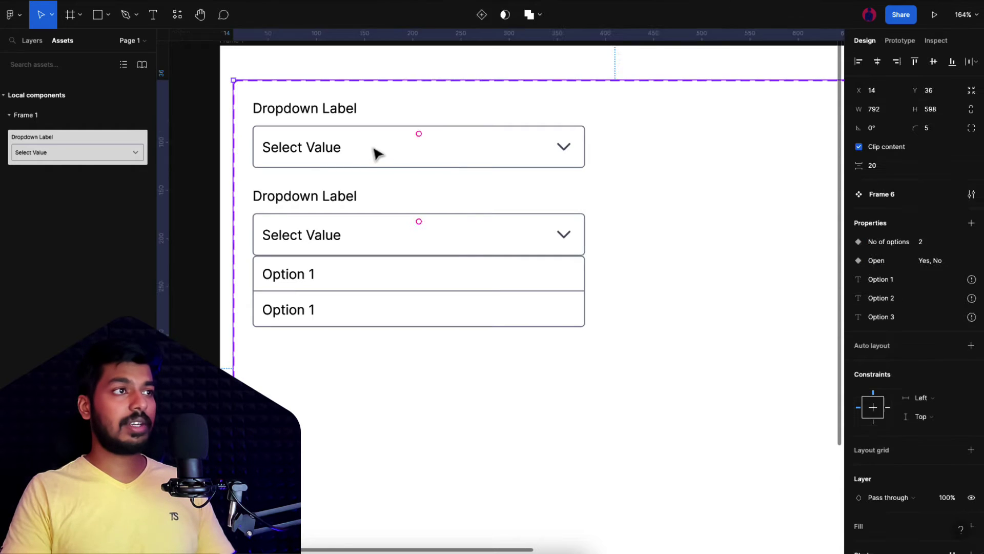
click(377, 152)
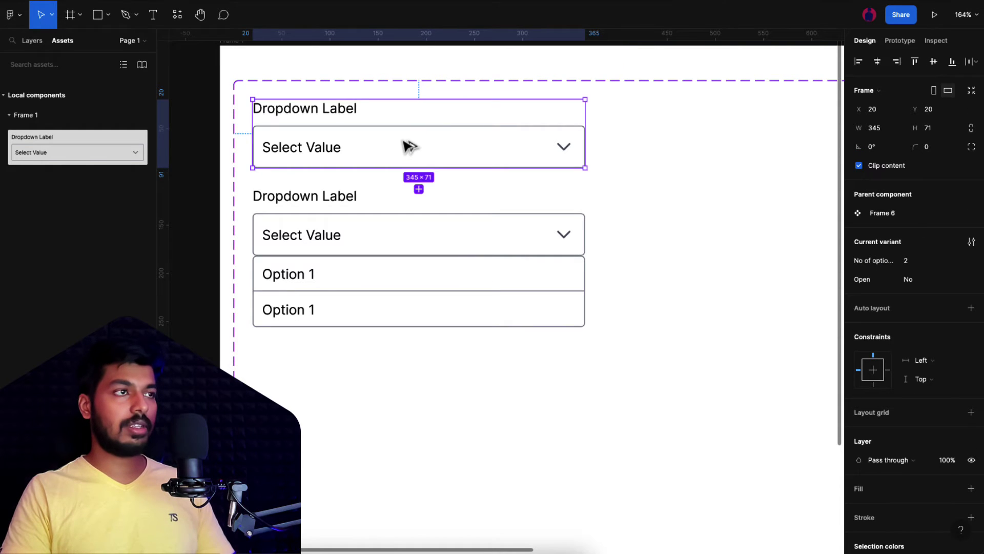
drag(409, 147, 391, 413)
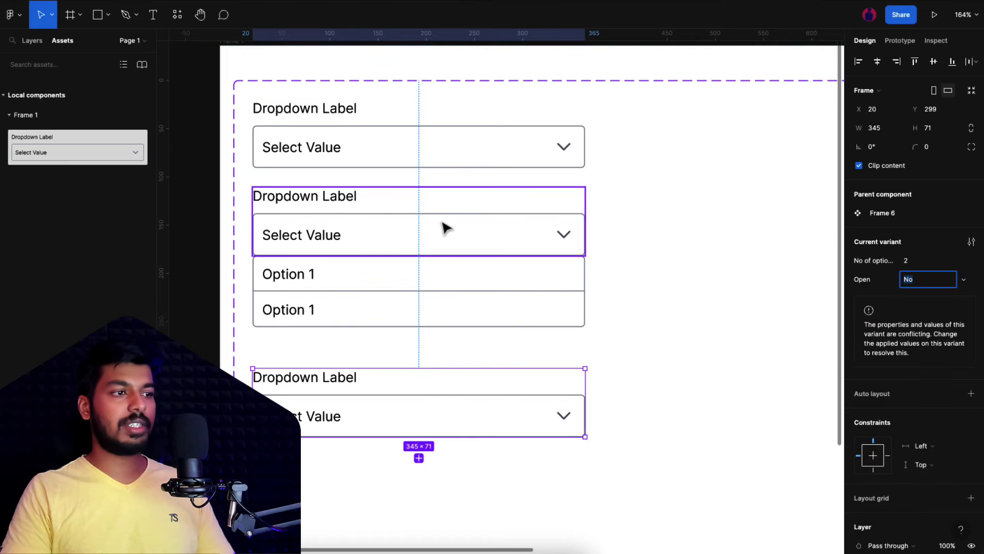
scroll(419, 463, down, 2)
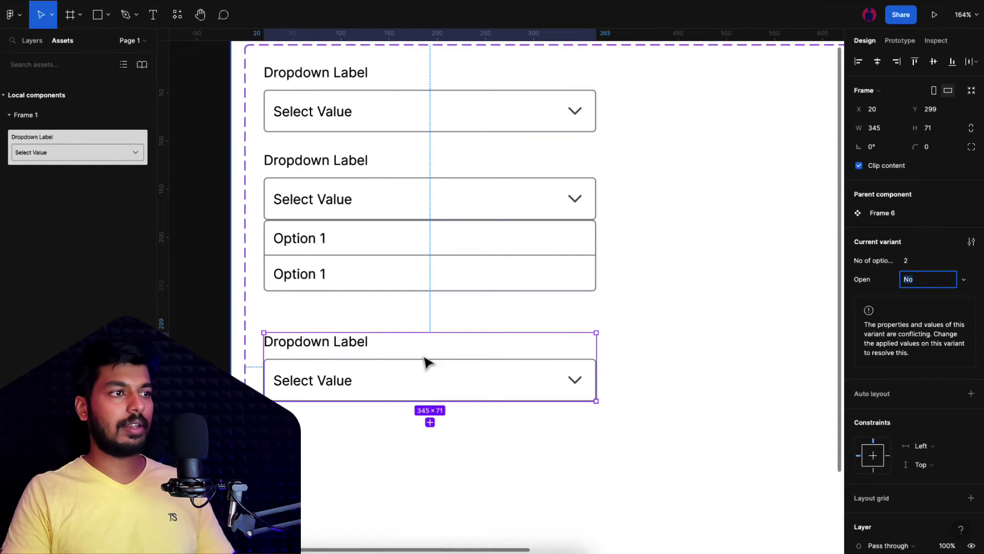
- Duplicate the lower closed dropdown variant once more below it, at X 20 and about Y 394
drag(403, 380, 399, 468)
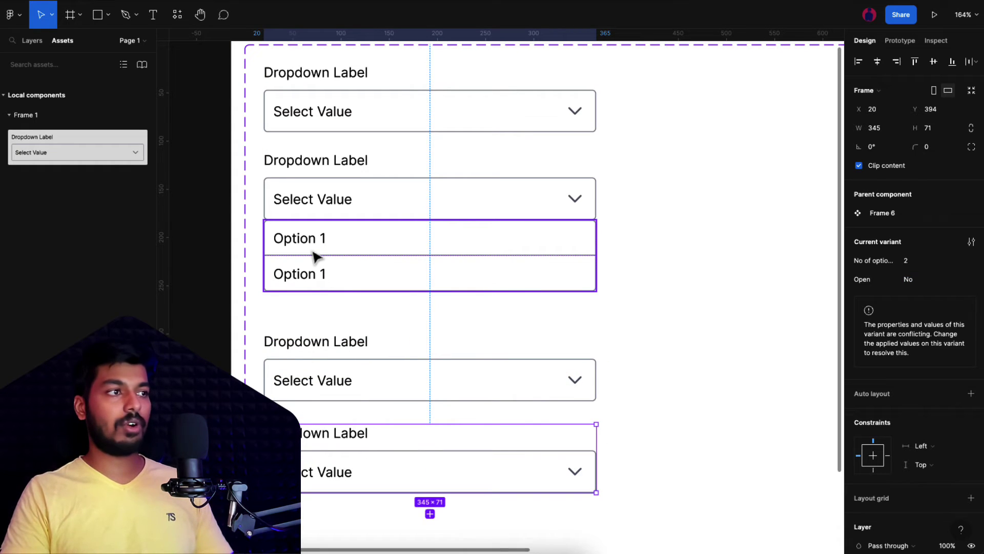
- Flip the chevron icon in the open dropdown variant vertically
click(577, 207)
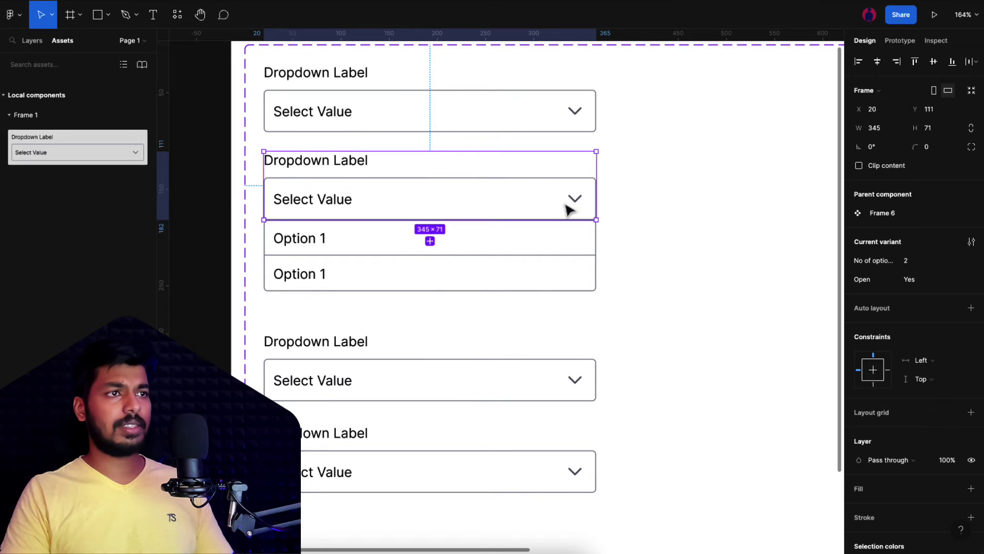
click(577, 207)
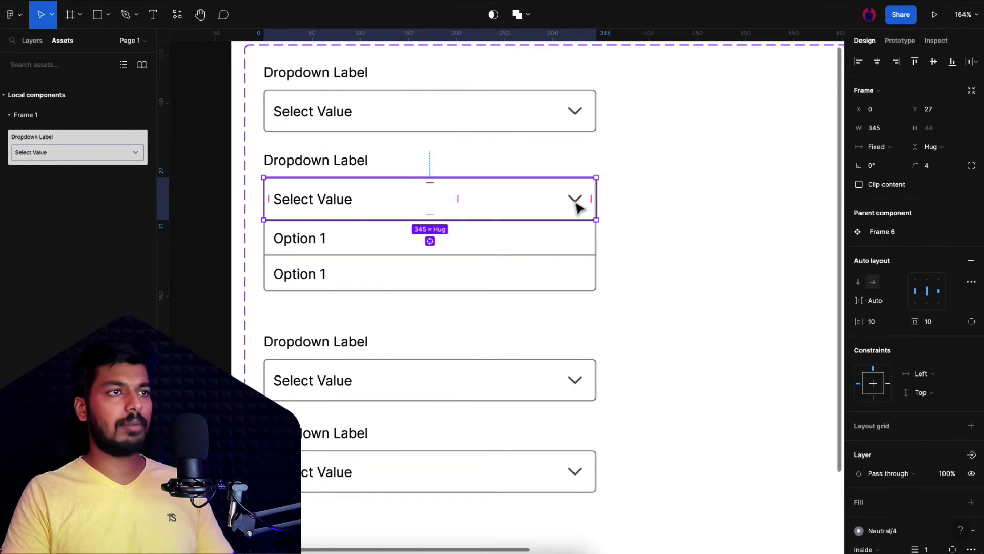
click(578, 207)
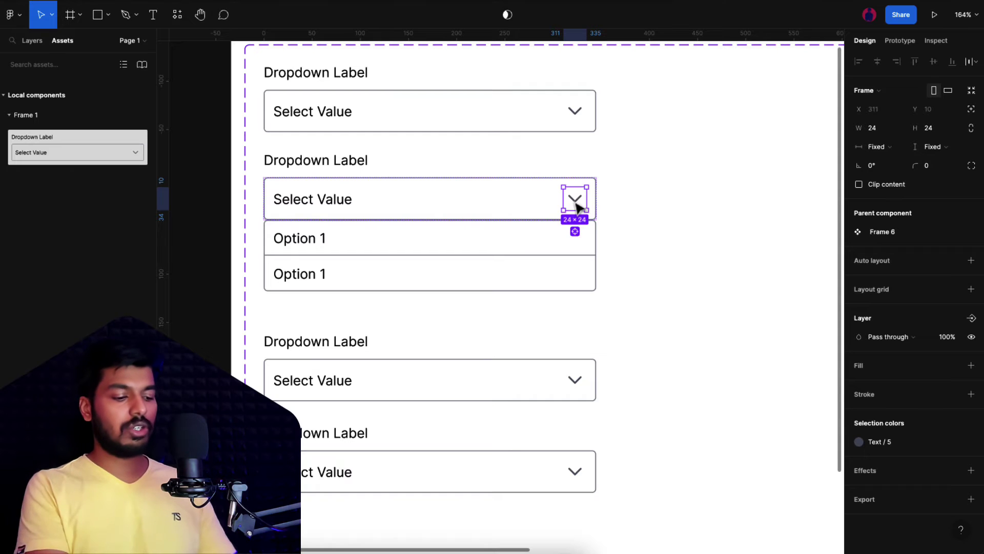
key(shift+v)
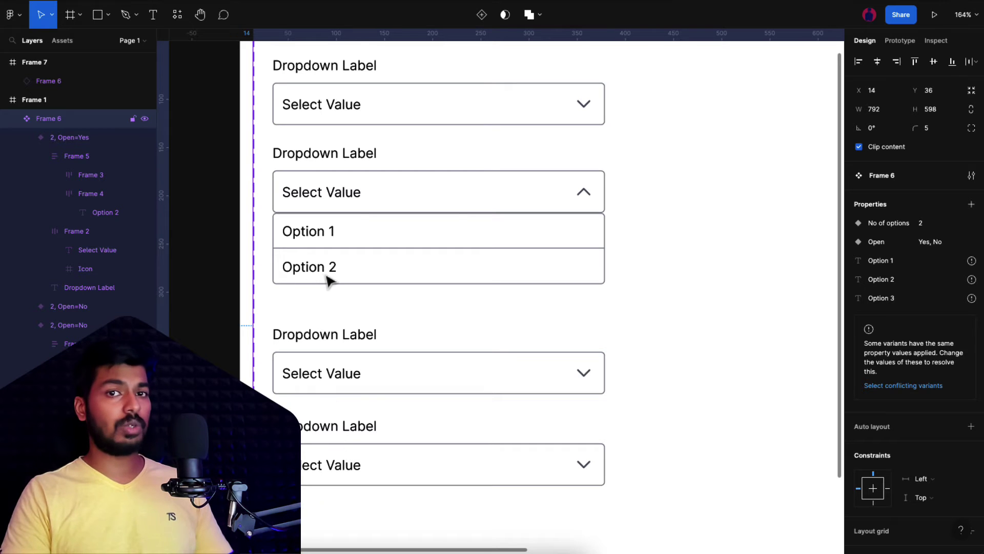
- Link the Select Value text in the third dropdown variant to the Option 1 text property
click(338, 377)
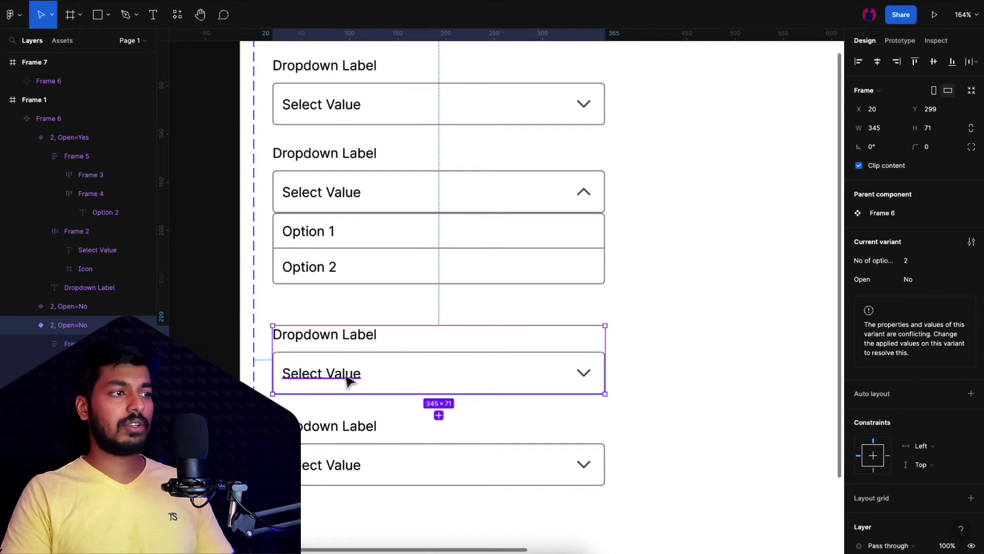
double_click(338, 377)
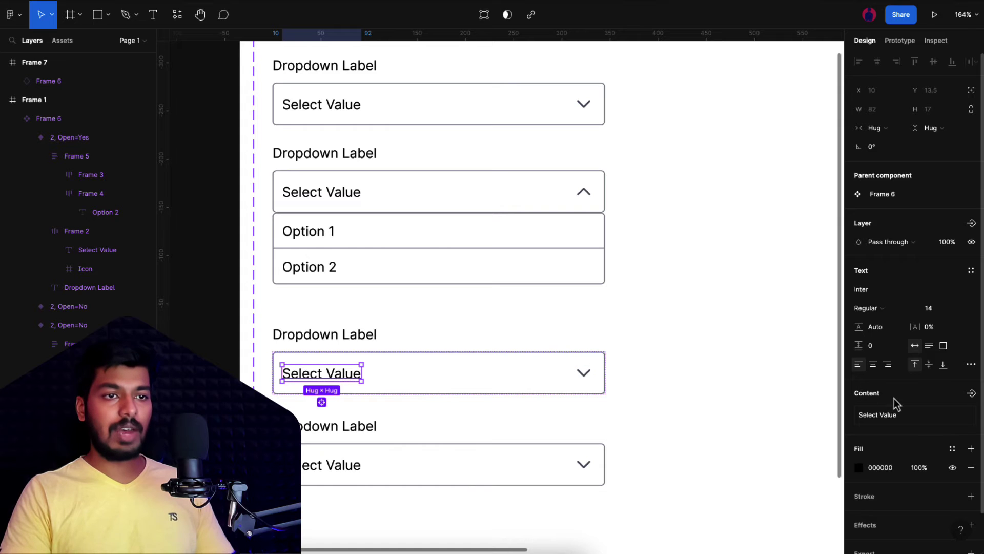
click(970, 393)
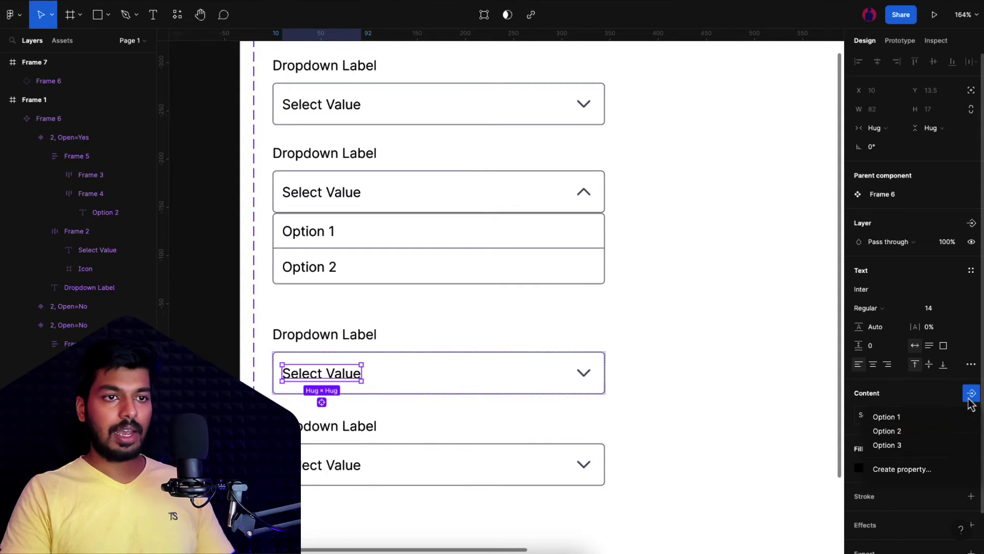
click(904, 419)
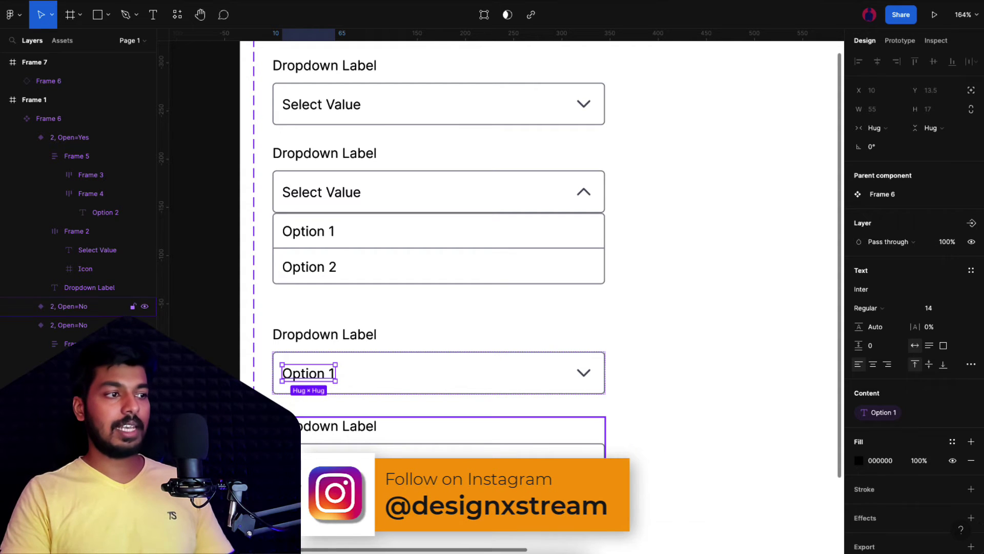
- Link the Select Value text in the lowest dropdown variant to the Option 2 text property
click(316, 464)
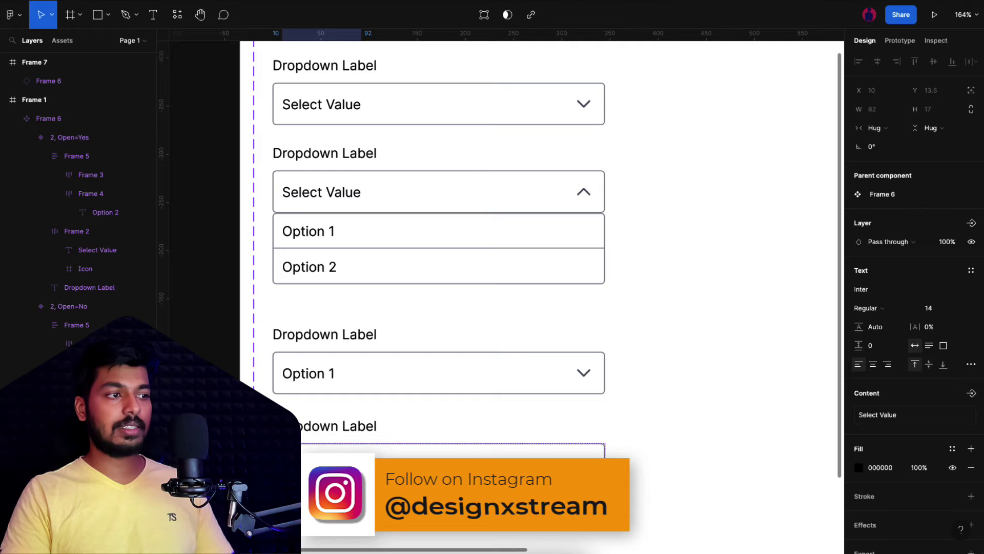
click(970, 393)
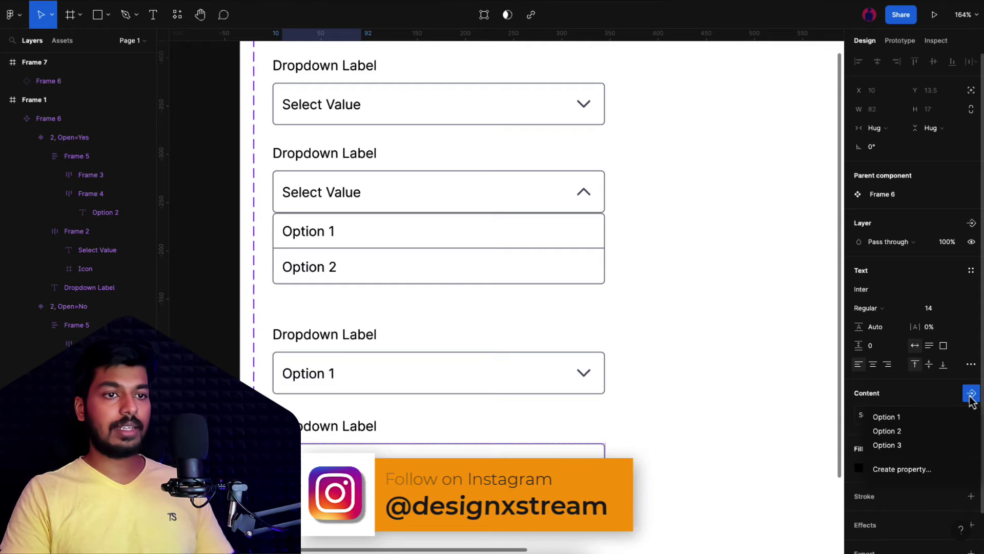
click(906, 436)
click(684, 413)
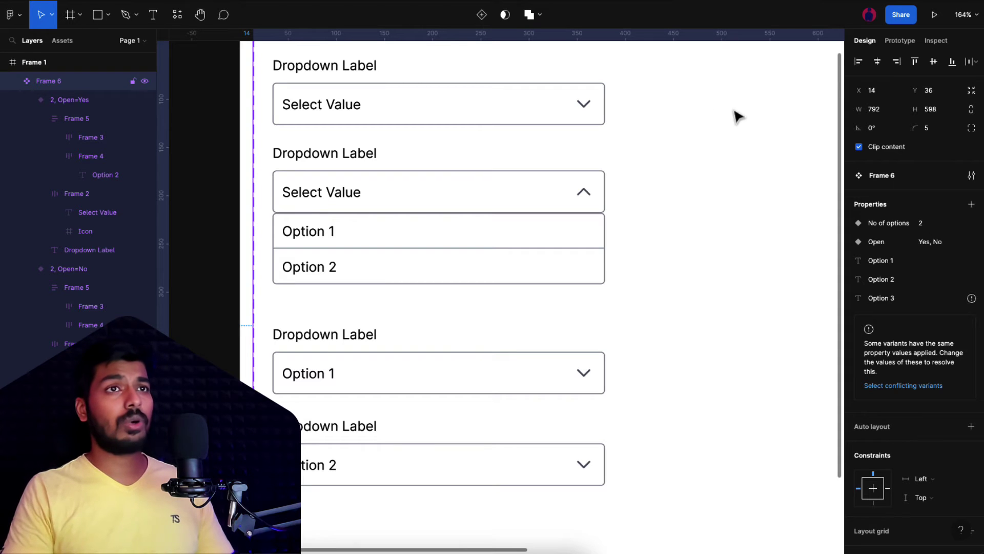
- Add an on-click interaction from the first closed variant's Select Value field that changes to the open variant
click(899, 40)
click(402, 115)
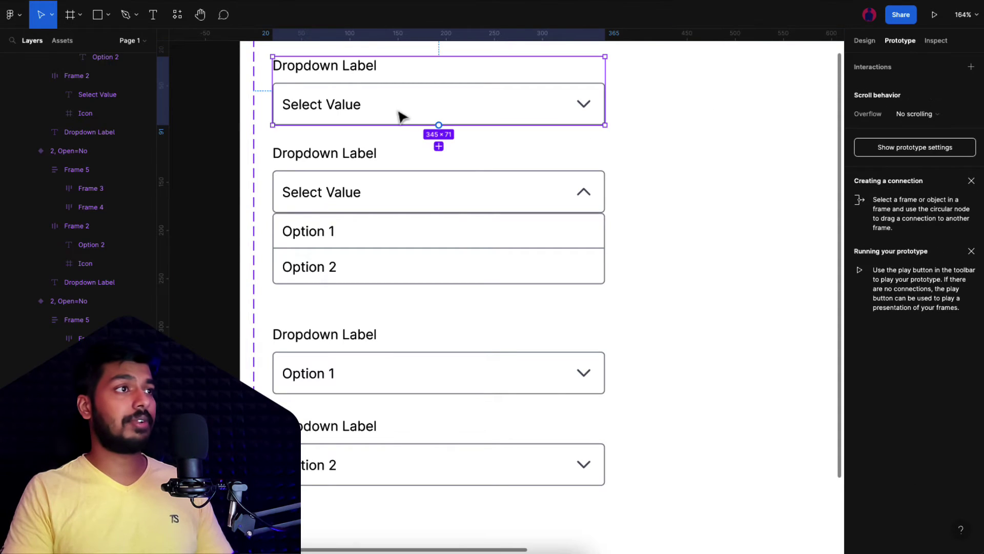
click(399, 115)
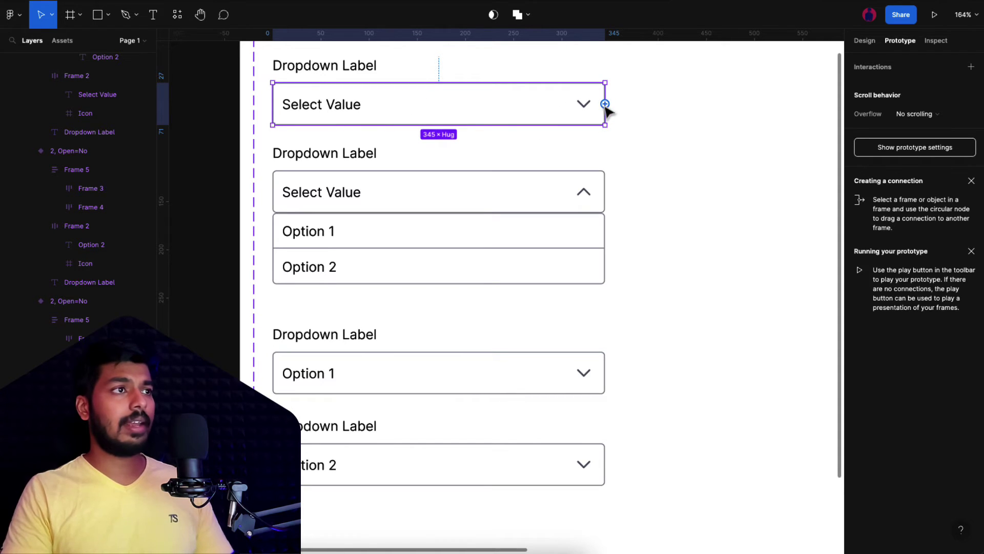
drag(606, 107, 502, 182)
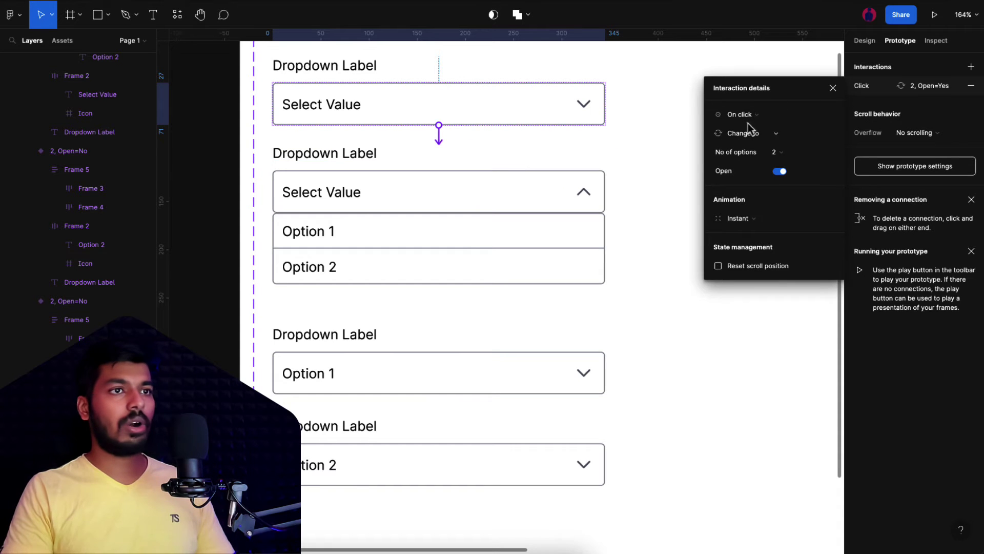
click(648, 201)
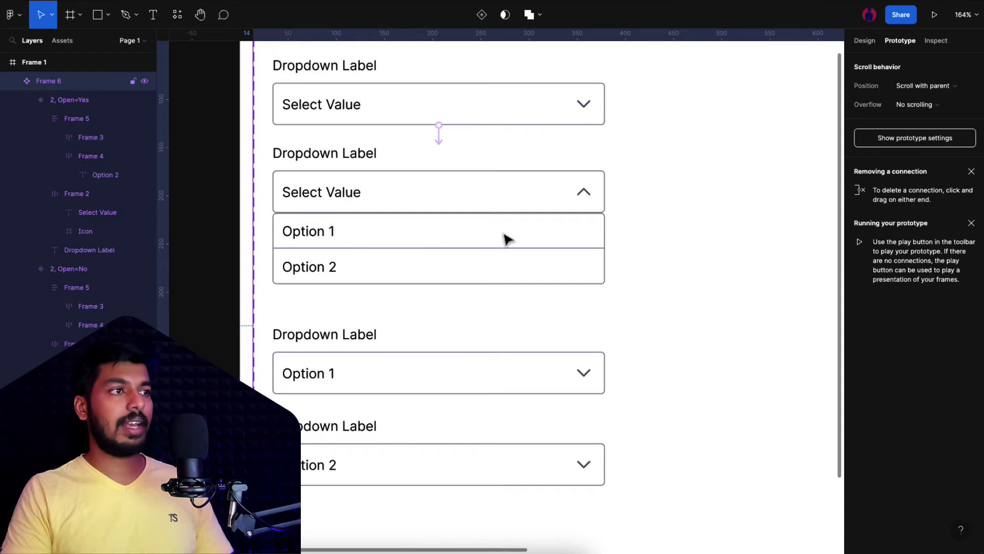
key(Escape)
- Add on-click Change to interactions from the open variant's Option 1 and Option 2 rows to the matching closed variants
ctrl+click(314, 233)
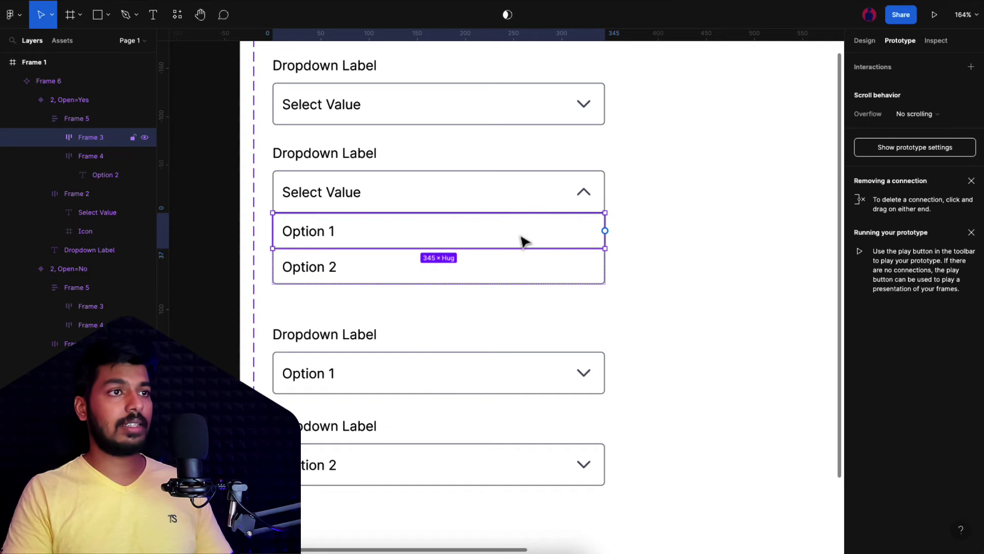
mouse_move(609, 237)
drag(604, 230, 508, 358)
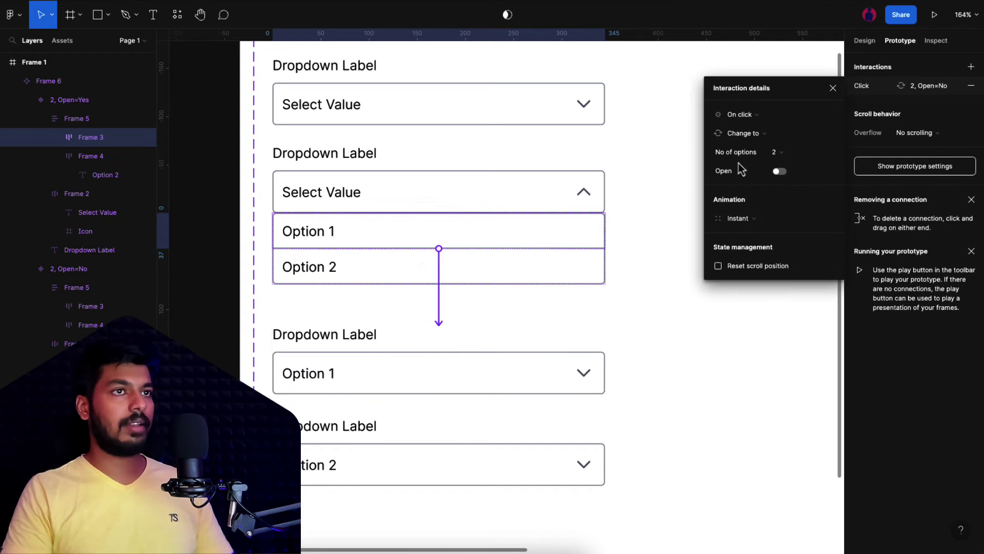
click(487, 271)
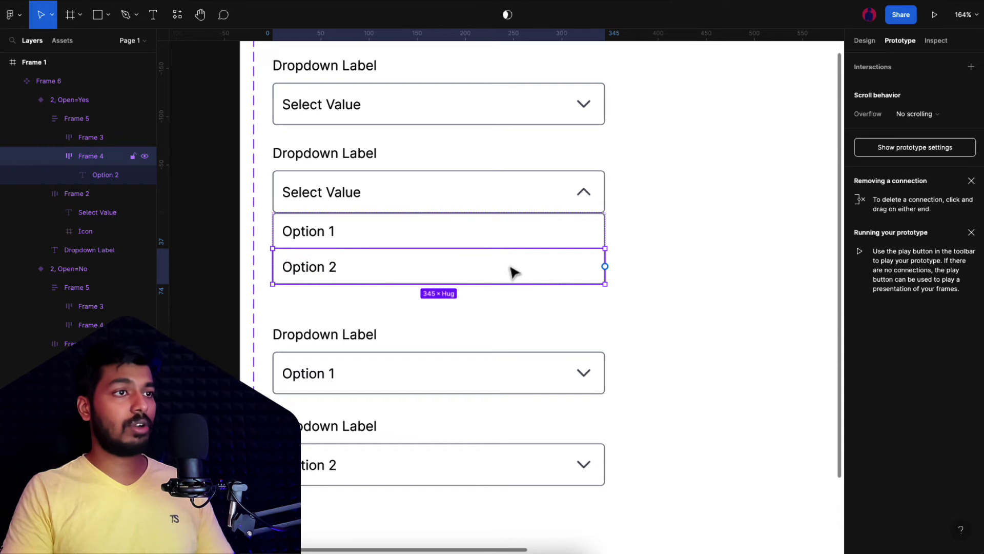
mouse_move(604, 272)
drag(604, 266, 469, 451)
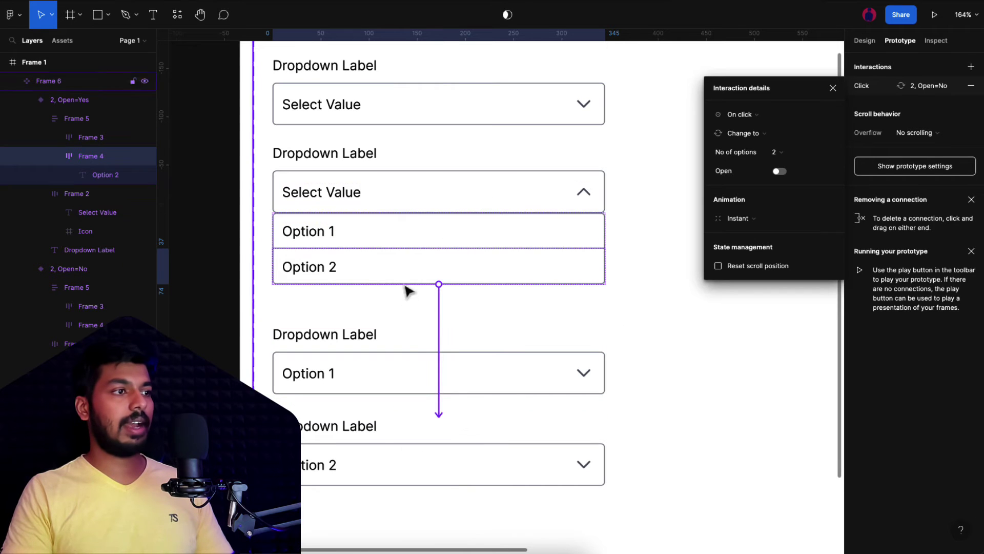
- Add on-click Change to interactions from the closed Option 1 and Option 2 fields back to the open variant
click(554, 382)
drag(604, 373, 494, 198)
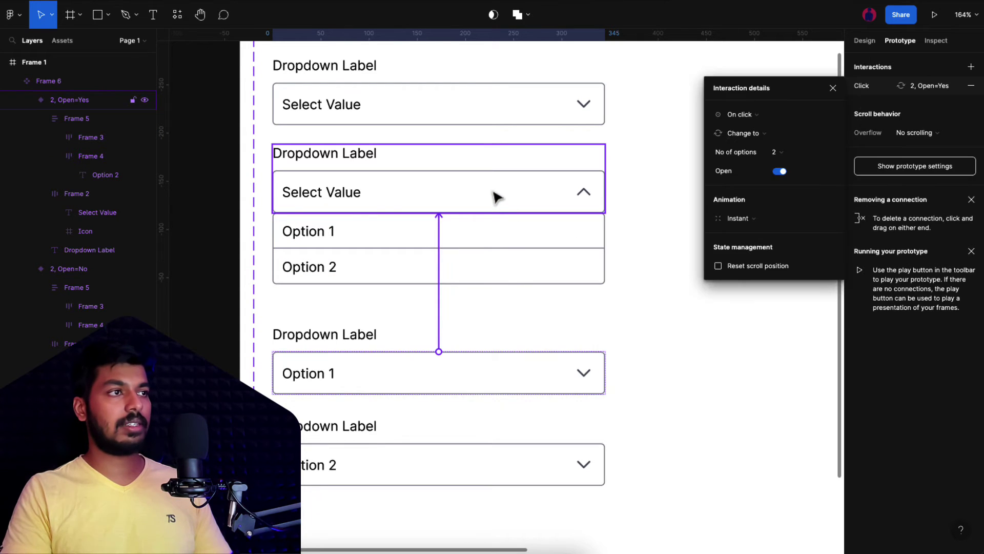
click(523, 471)
drag(606, 464, 423, 209)
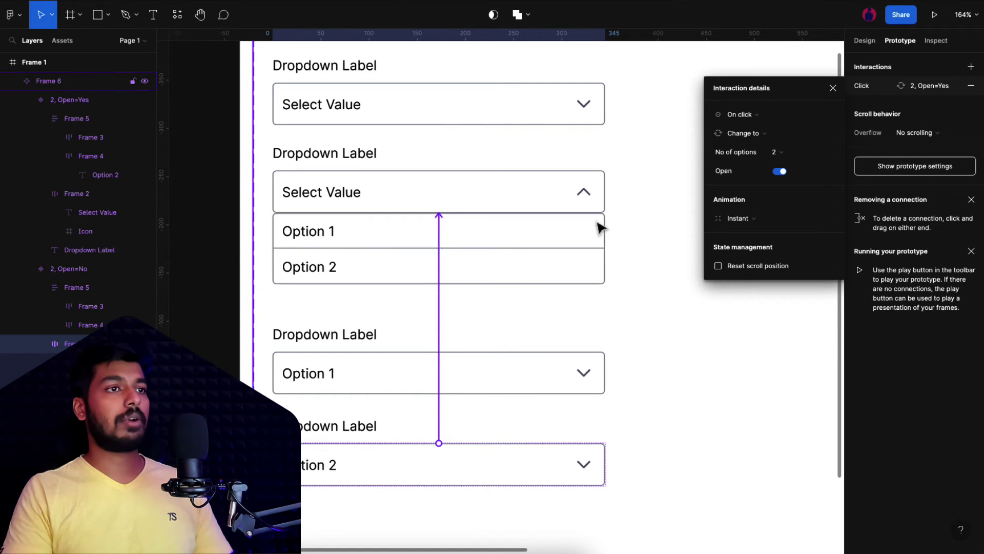
click(645, 239)
- Preview Frame 7 as a prototype and test opening the dropdown and choosing Option 2 and Option 1
scroll(647, 240, down, 5)
scroll(594, 242, right, 3)
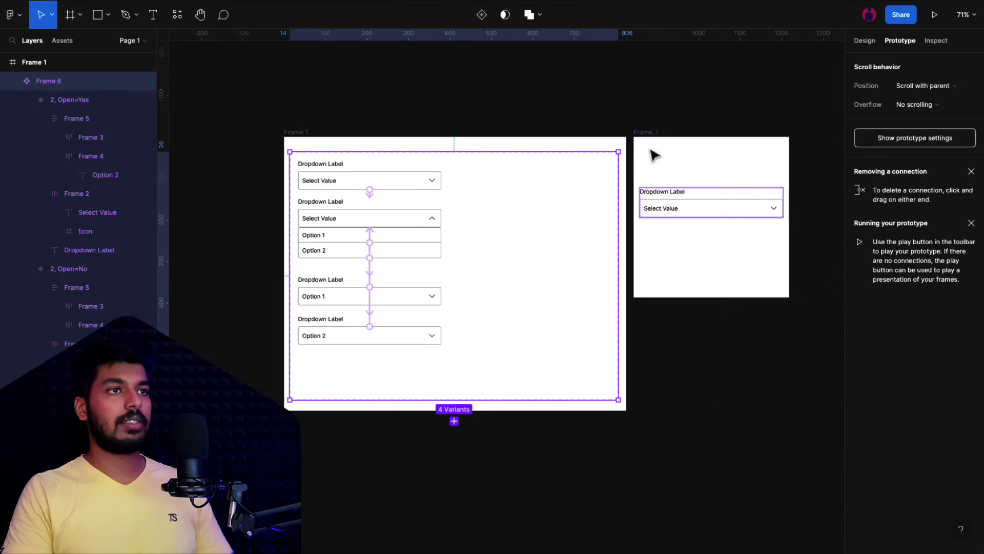
click(642, 134)
click(934, 15)
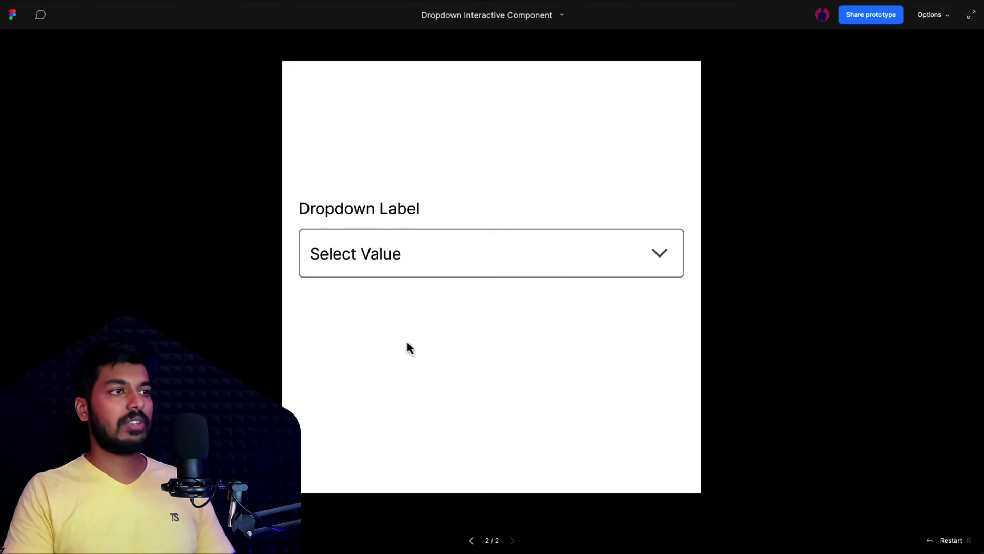
click(658, 259)
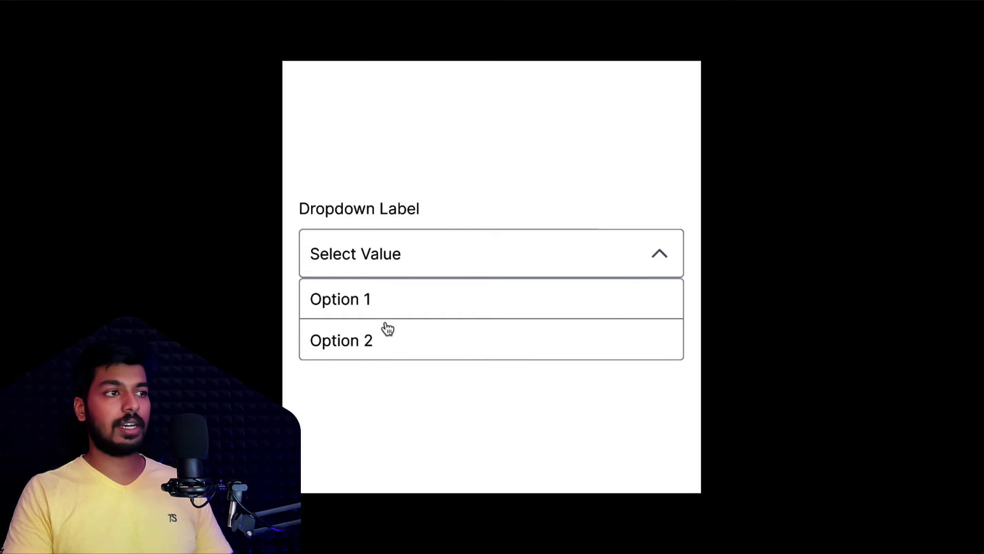
click(355, 339)
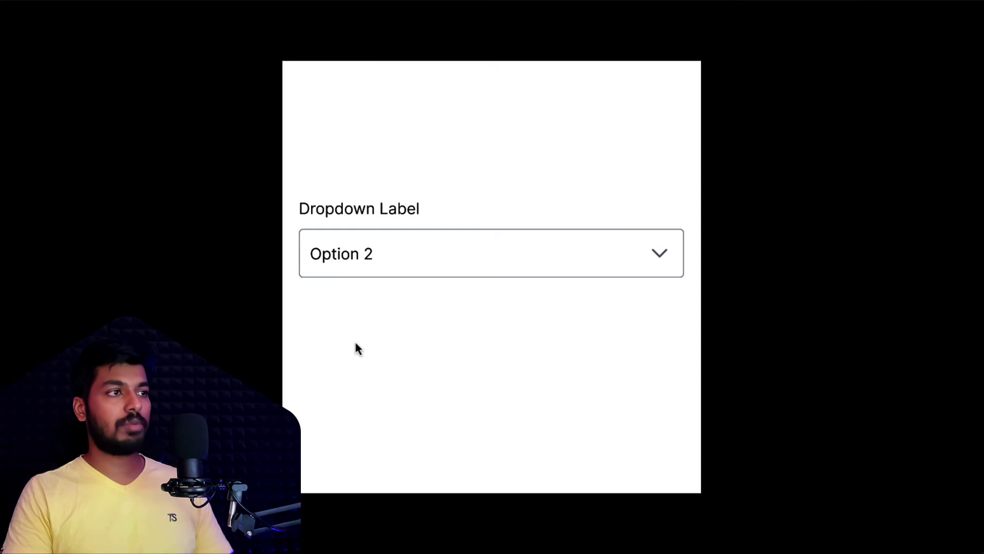
click(378, 258)
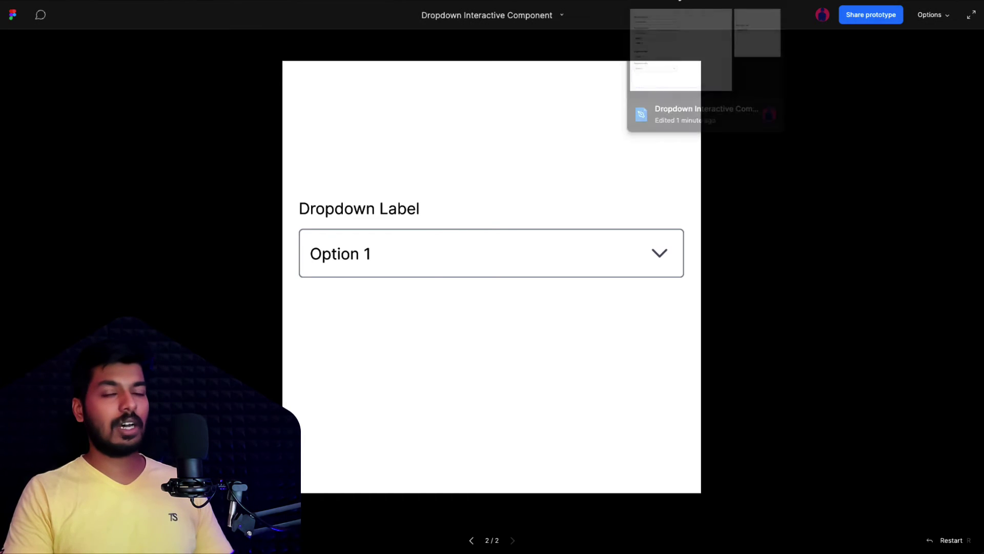
- Return to the design file and try the Open toggle on the dropdown instance in Frame 7
click(679, 1)
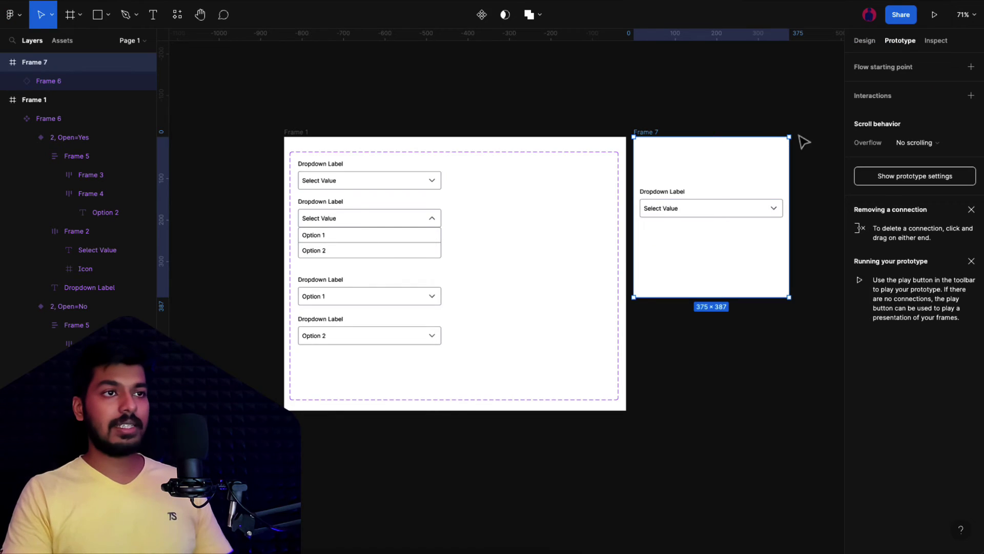
scroll(803, 140, up, 3)
click(861, 45)
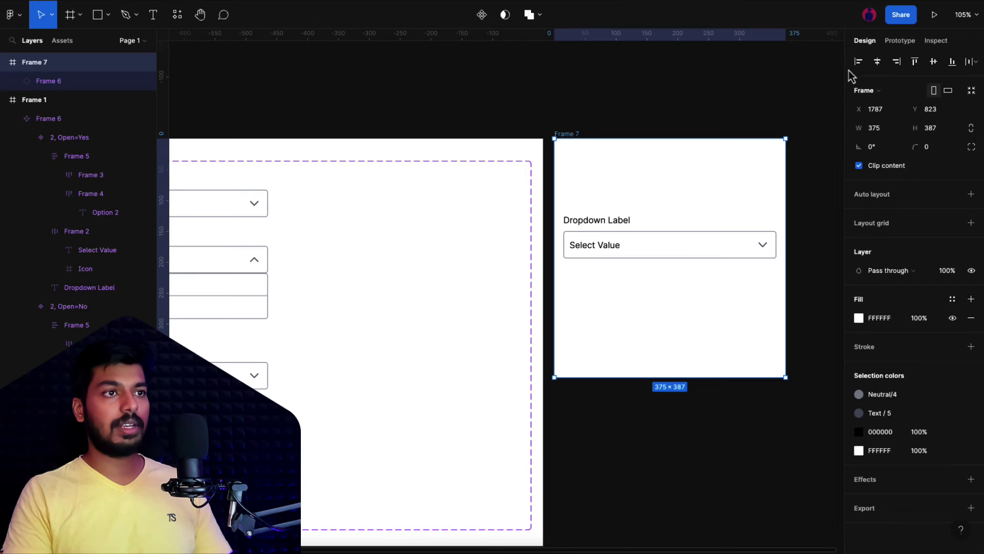
scroll(763, 210, up, 2)
click(626, 256)
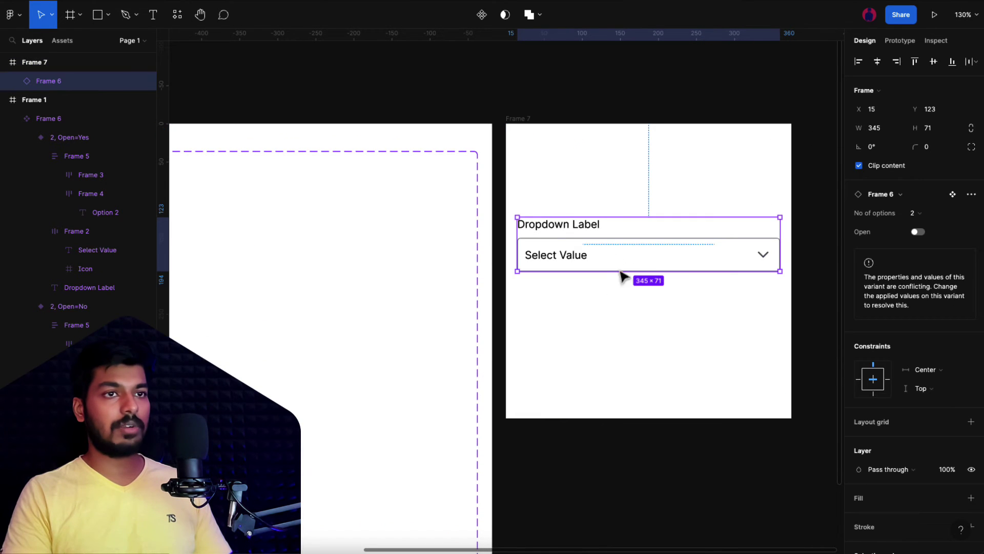
click(918, 233)
click(918, 232)
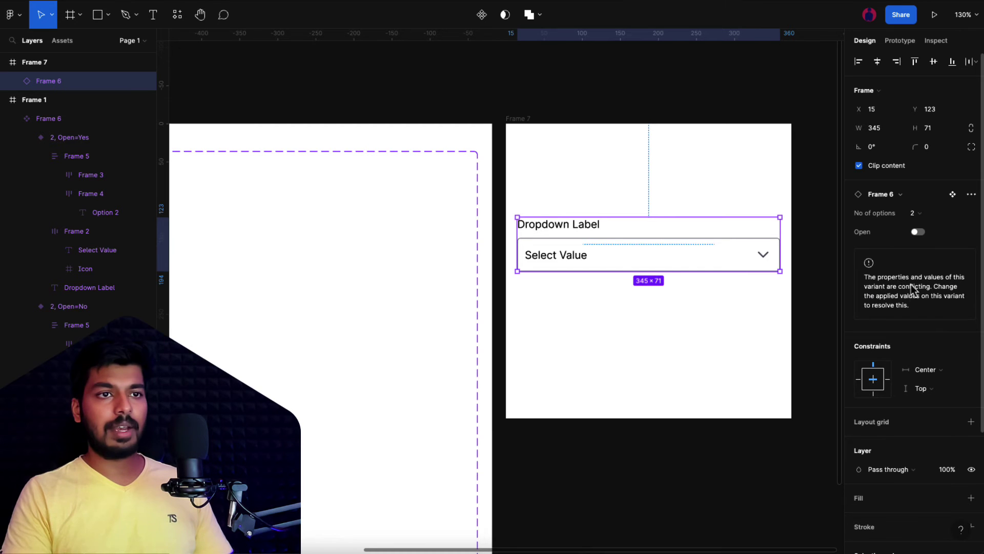
- Replace the dropdown instance in Frame 7 with a fresh one from the local components, at about X 91, Y 122
key(Delete)
click(62, 41)
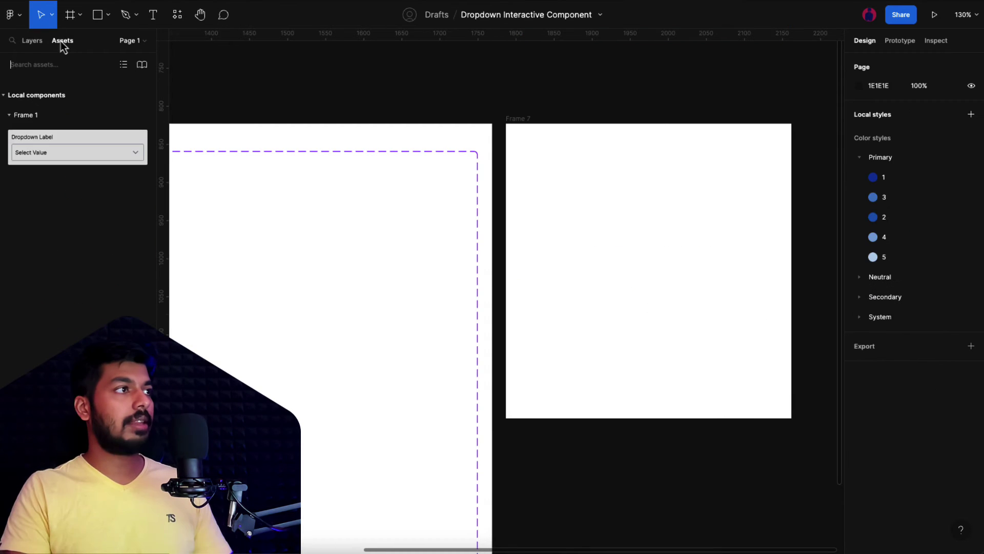
drag(34, 157, 625, 253)
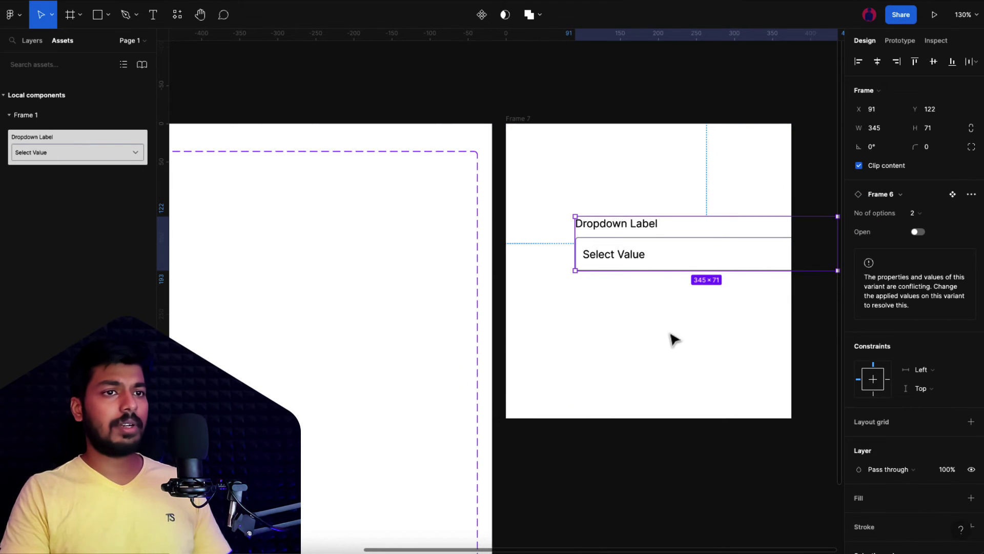
- Turn off content clipping on the closed Select Value variant so its hidden option list can be edited
scroll(671, 338, left, 10)
click(349, 148)
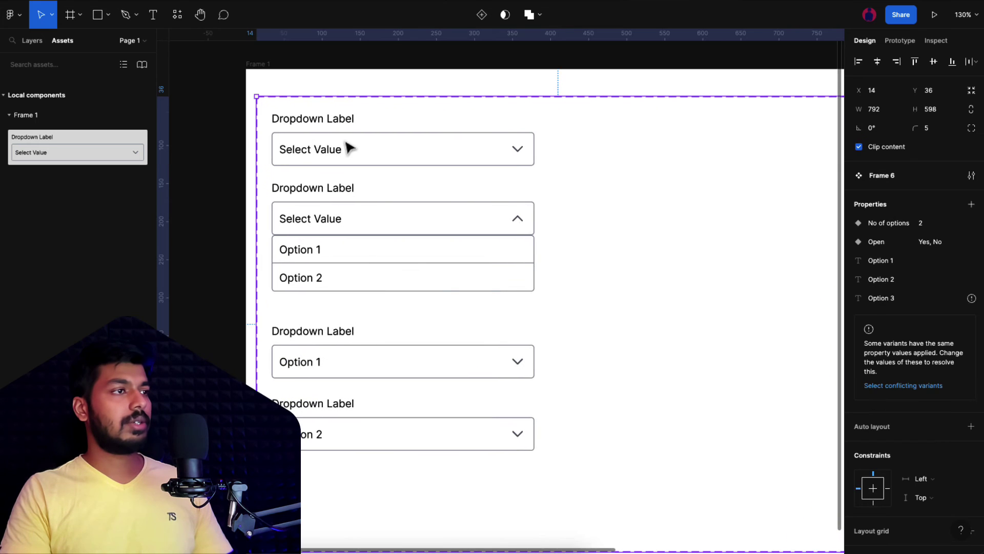
click(348, 149)
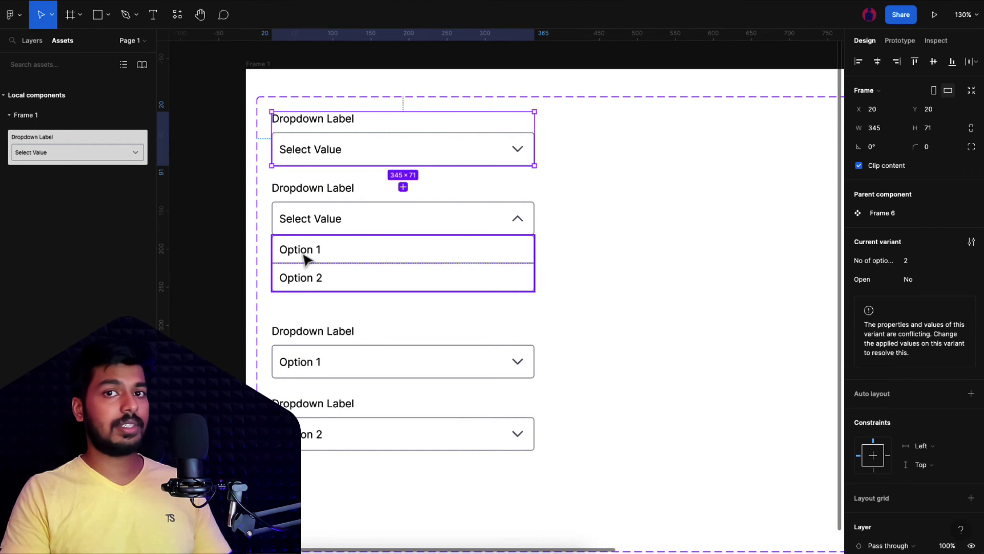
click(32, 43)
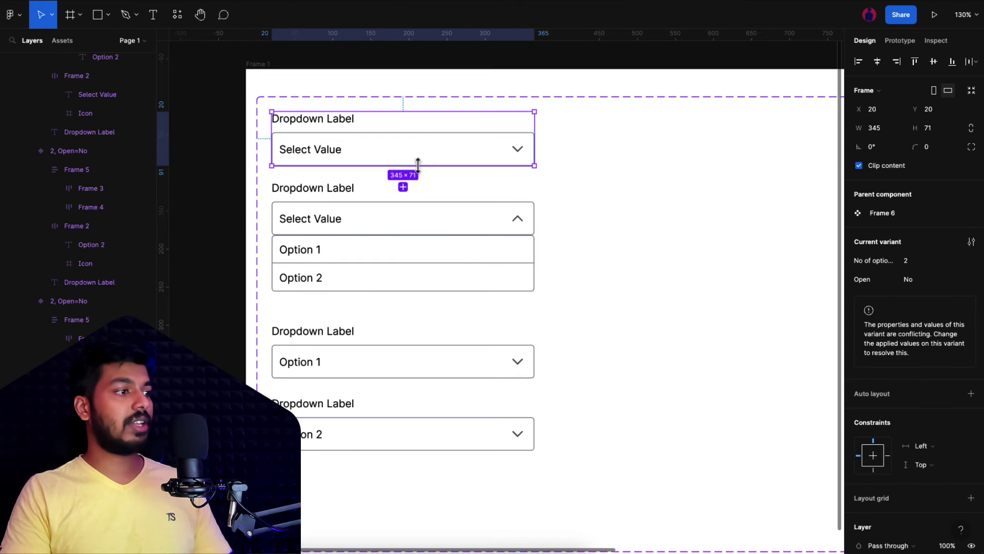
click(859, 166)
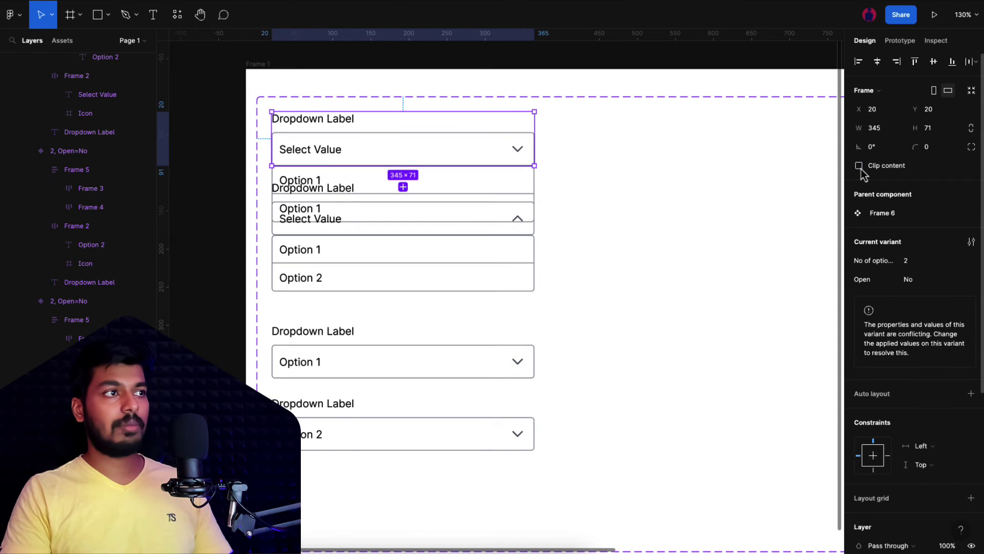
- Link the closed variant's two hidden option texts to the Option 1 and Option 2 properties and clip its content again
click(307, 182)
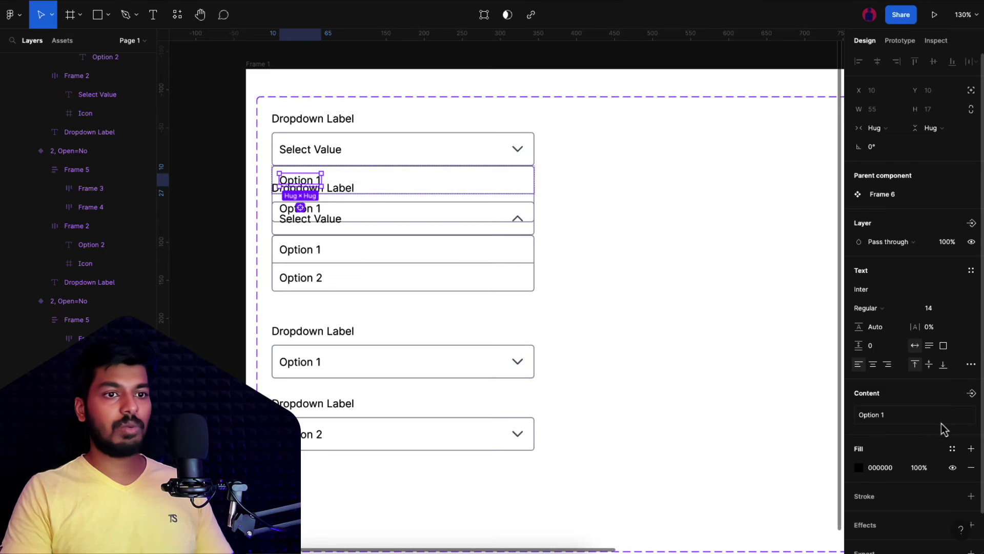
scroll(945, 430, down, 2)
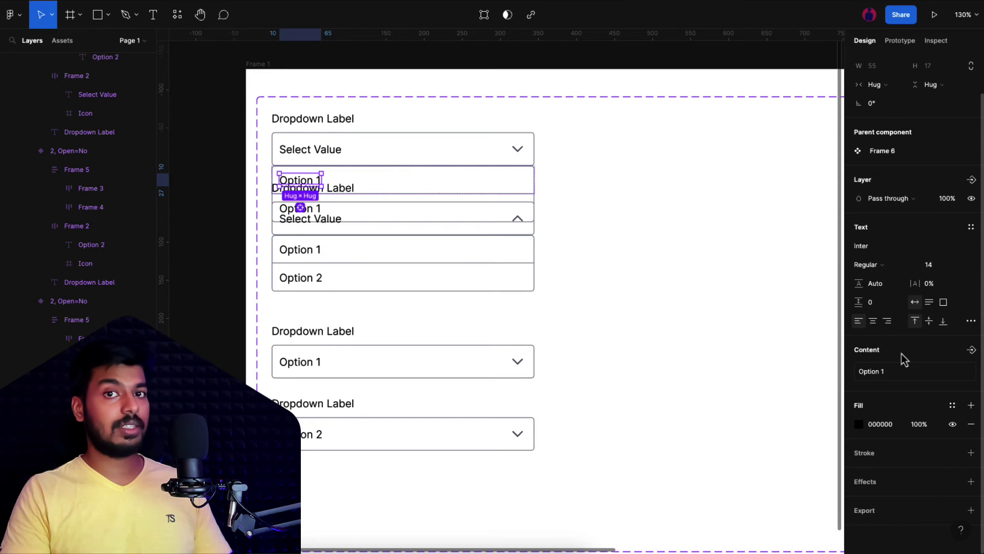
click(972, 350)
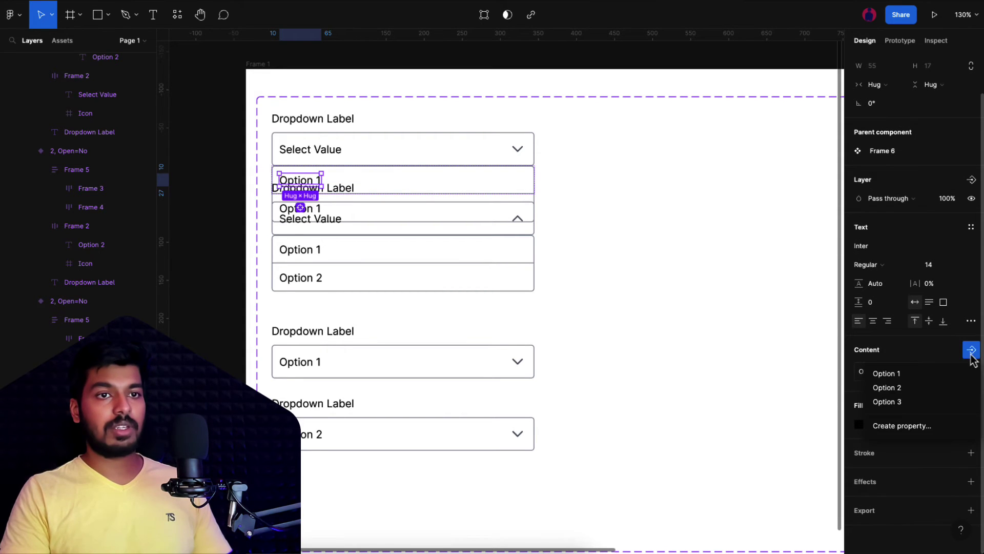
click(921, 376)
click(307, 208)
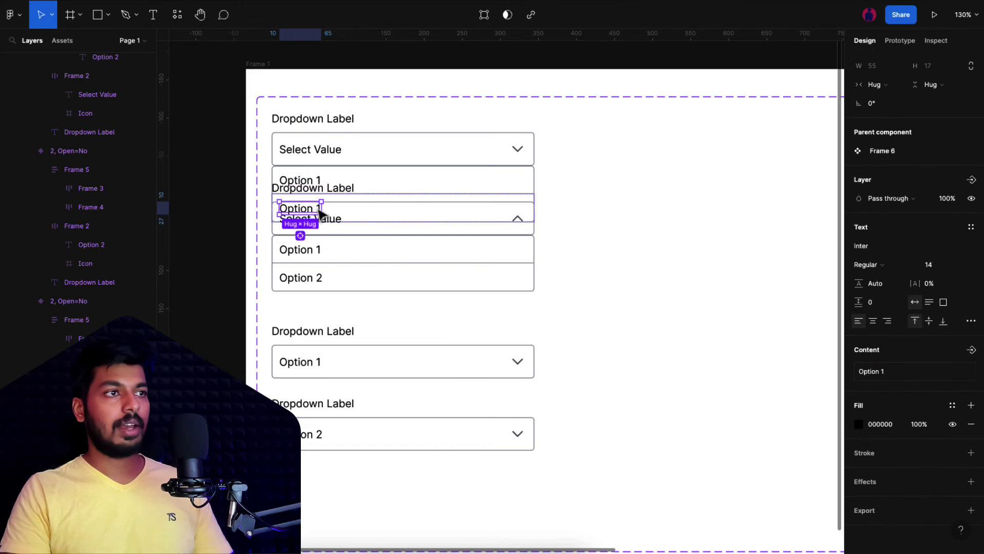
click(972, 353)
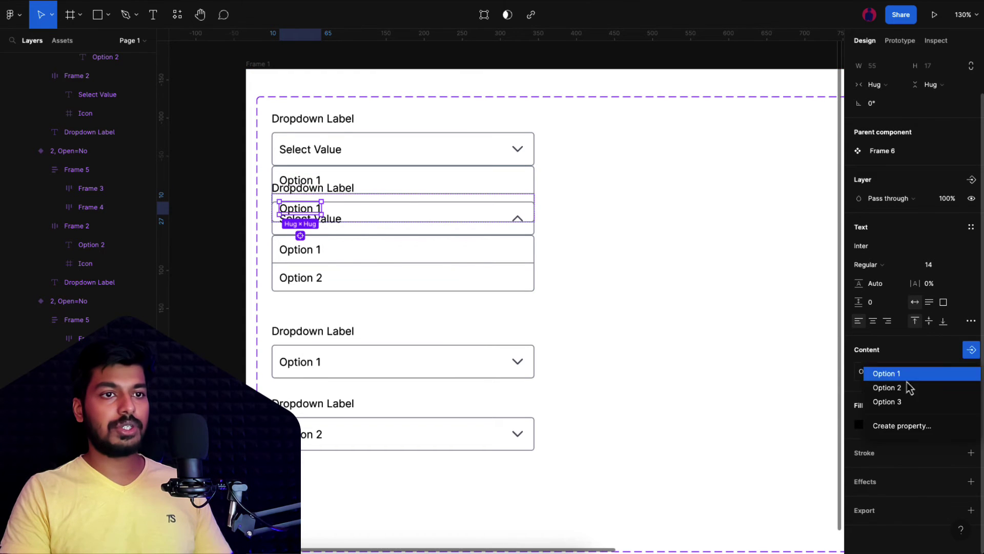
click(880, 387)
click(393, 131)
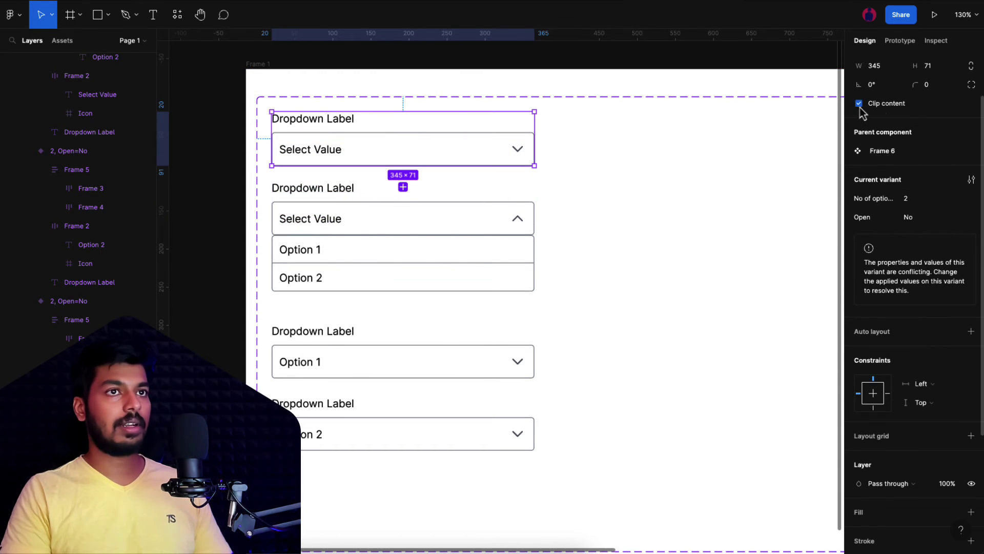
- Link the option texts in the open variant's list to the Option 1 and Option 2 text properties
double_click(320, 253)
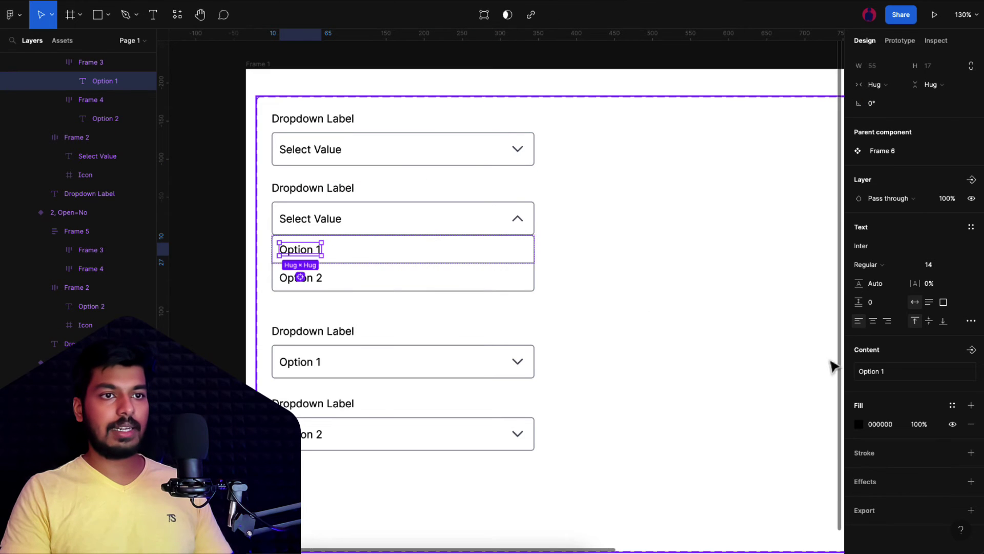
click(971, 350)
click(945, 374)
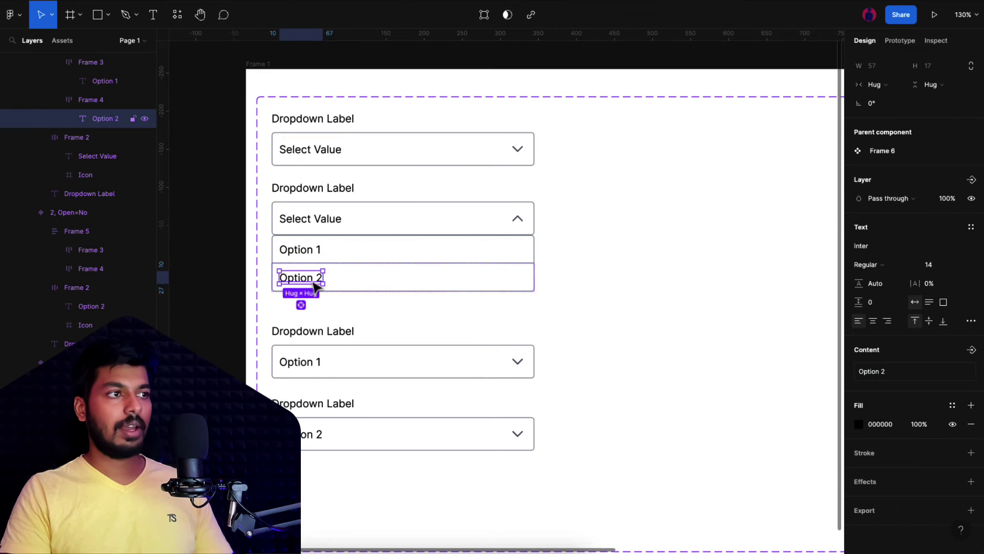
click(626, 351)
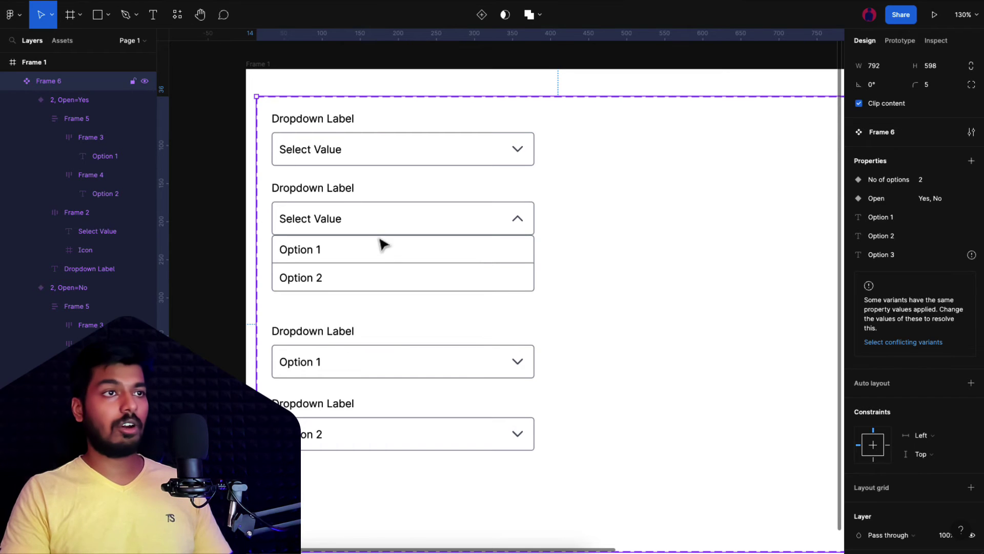
- Centre the dropdown instance horizontally and vertically within Frame 7
scroll(380, 245, right, 10)
click(502, 213)
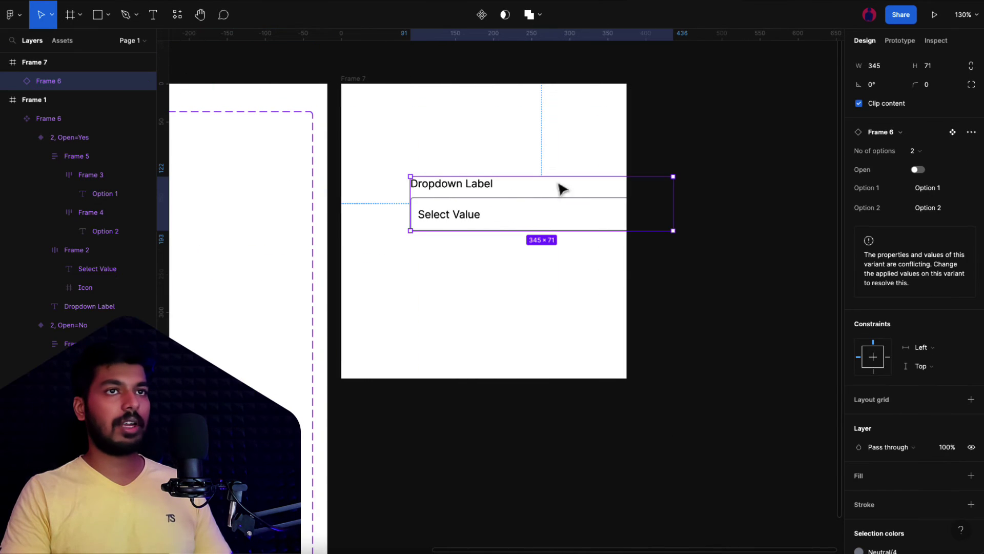
click(879, 65)
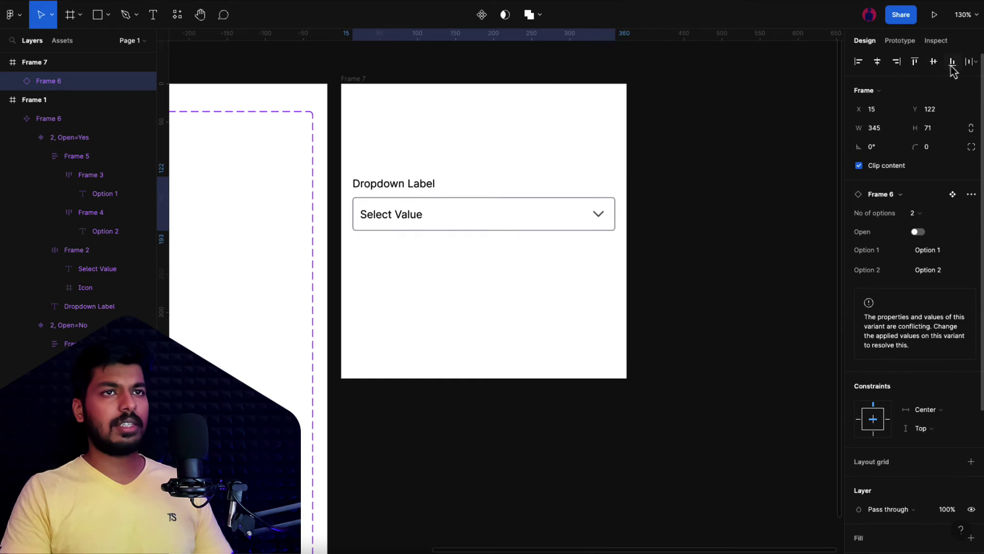
click(933, 61)
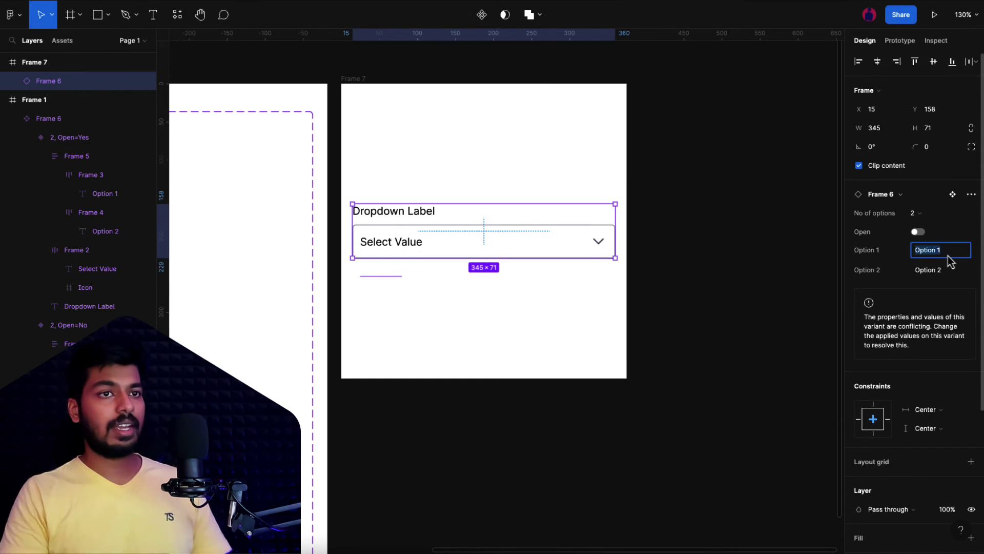
- Set the dropdown instance's Option 1 text to Gold and its Option 2 text to Silver
text(Gold)
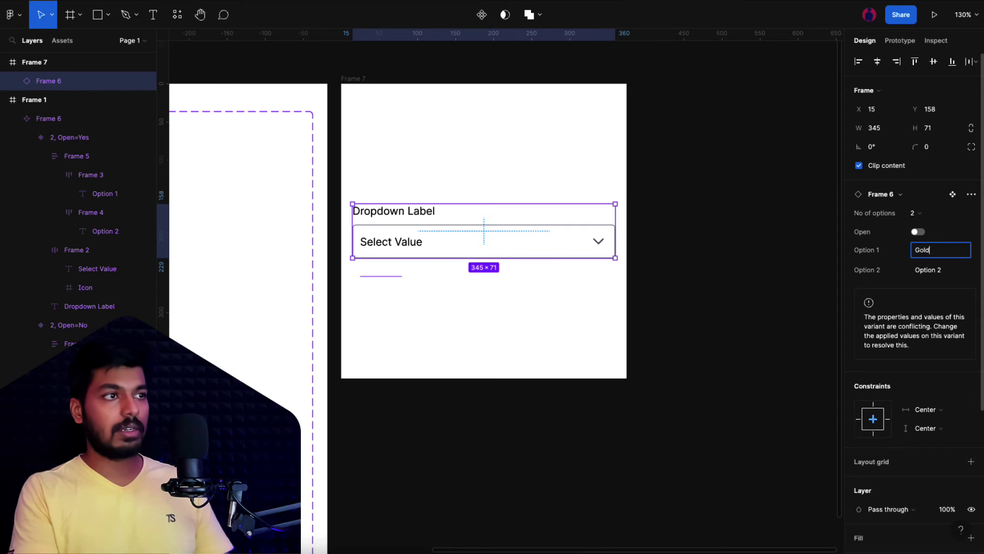
key(Tab)
text(Silver)
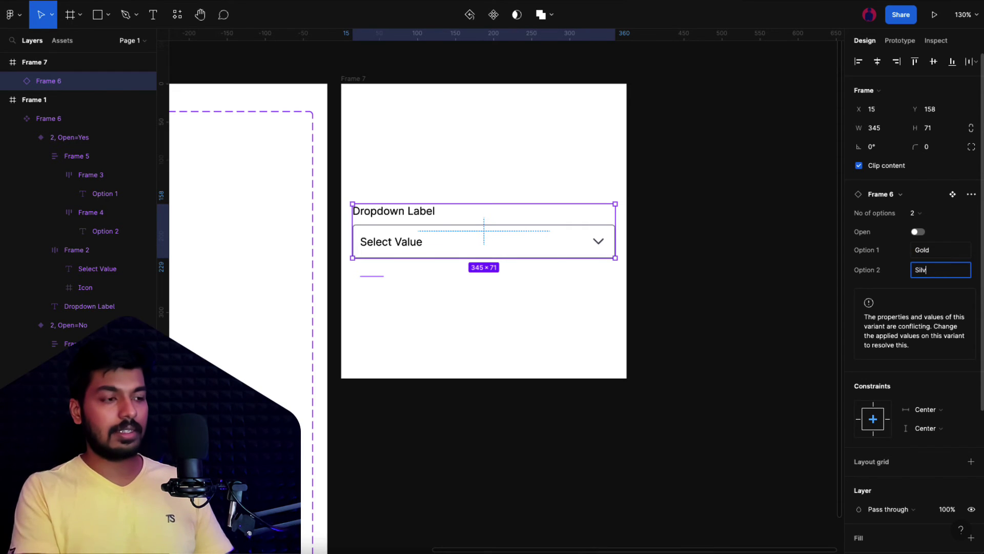
click(824, 258)
- Switch the Open property of the Frame 7 dropdown instance on and off to check both states, leaving it closed
click(462, 248)
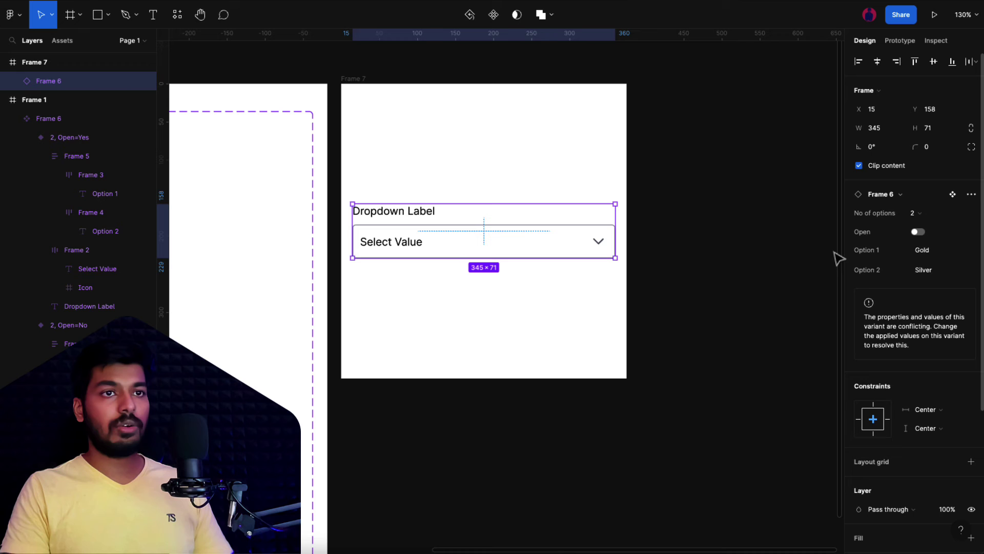
click(918, 232)
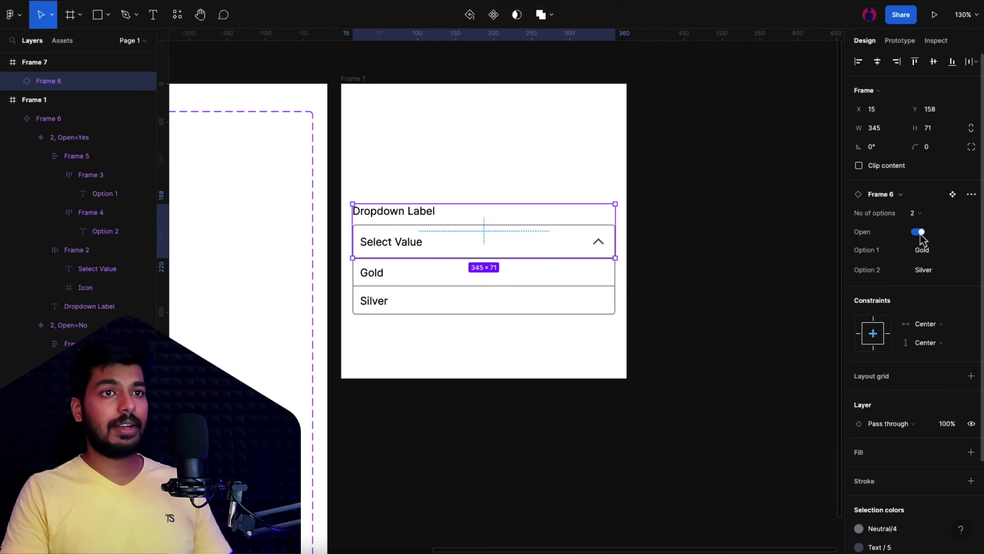
click(918, 233)
click(918, 232)
click(918, 232)
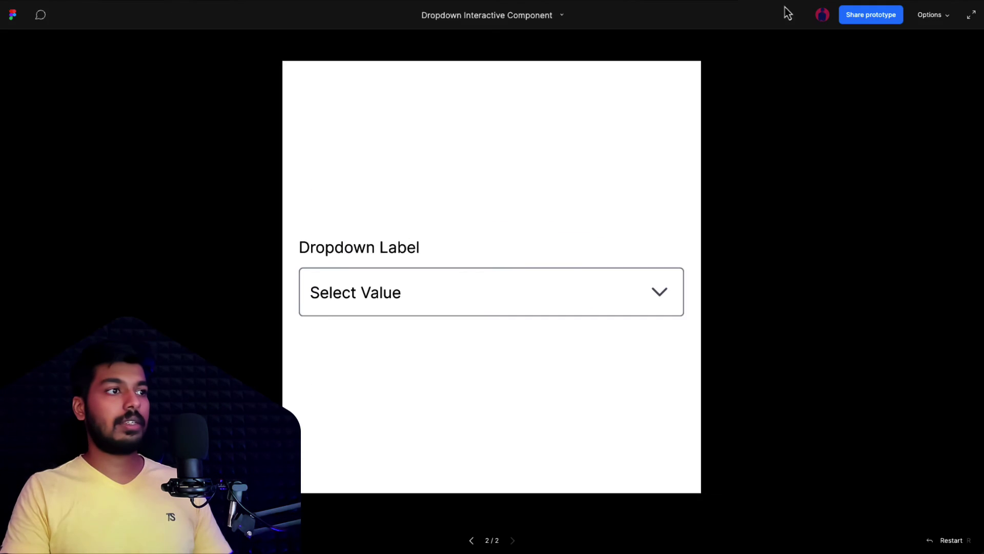
- Test the dropdown in the Frame 7 prototype preview by choosing Gold, Silver and Gold again
click(512, 292)
click(336, 348)
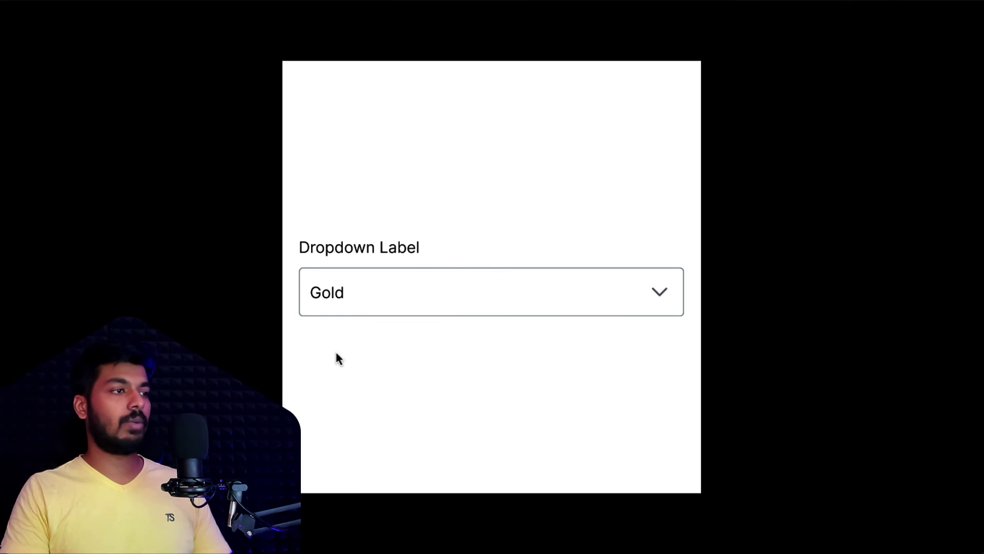
click(374, 299)
click(334, 380)
click(353, 308)
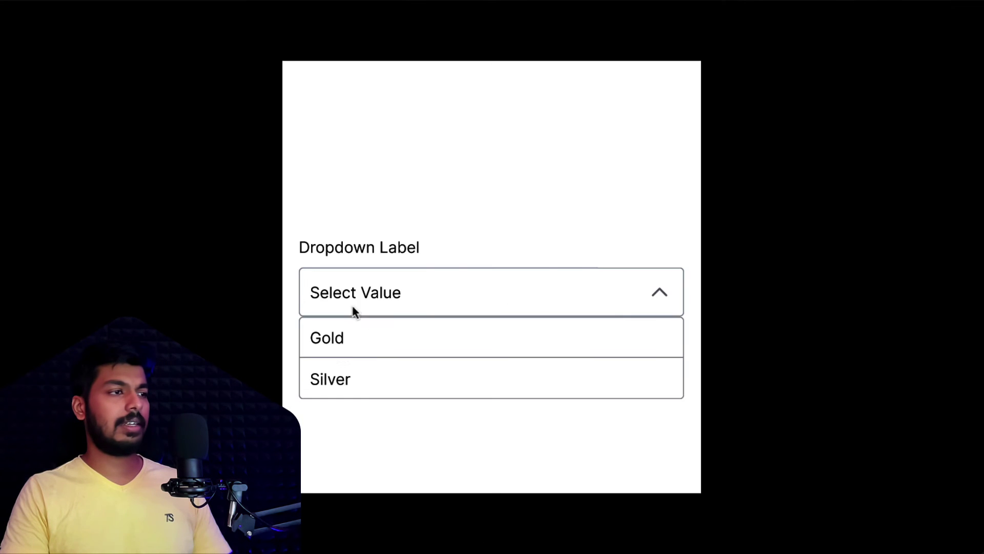
click(342, 353)
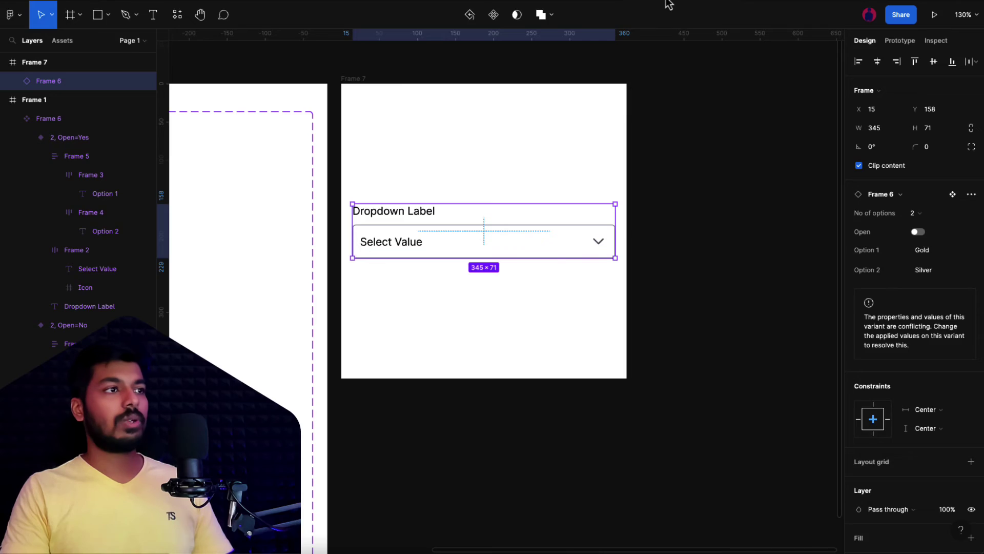
- Back in the design file, duplicate the four dropdown variants into a second column of the component set, at about X 414
scroll(402, 245, down, 5)
scroll(403, 244, left, 5)
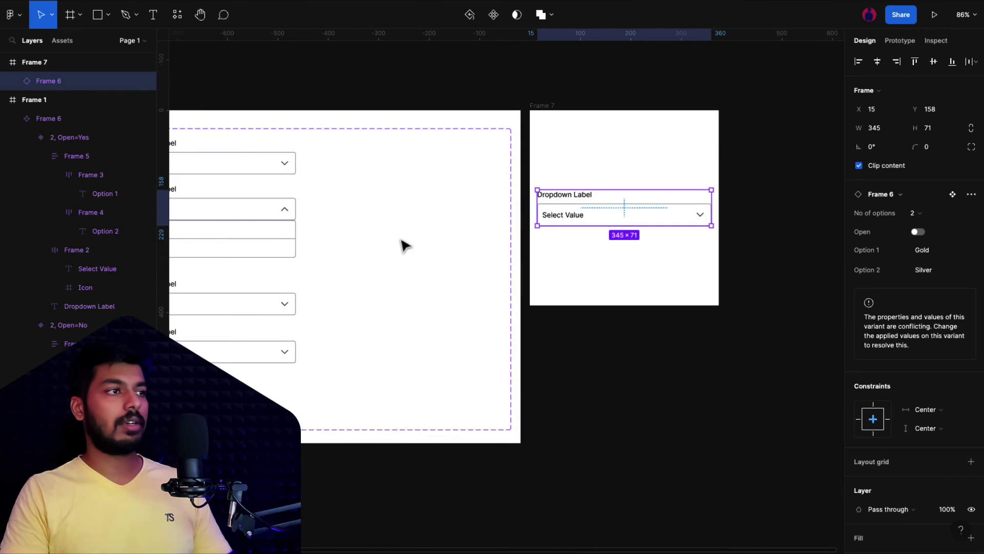
scroll(259, 245, left, 3)
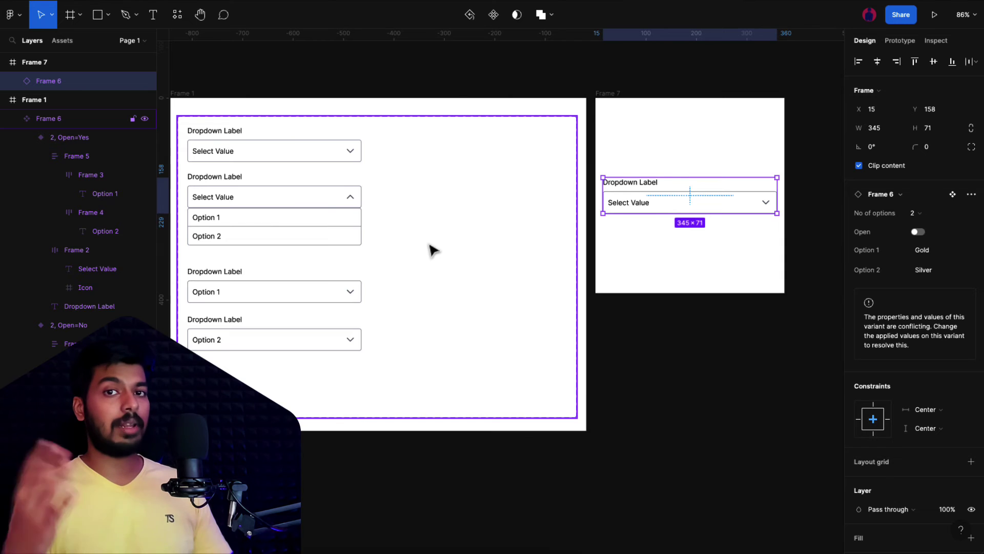
scroll(430, 249, left, 3)
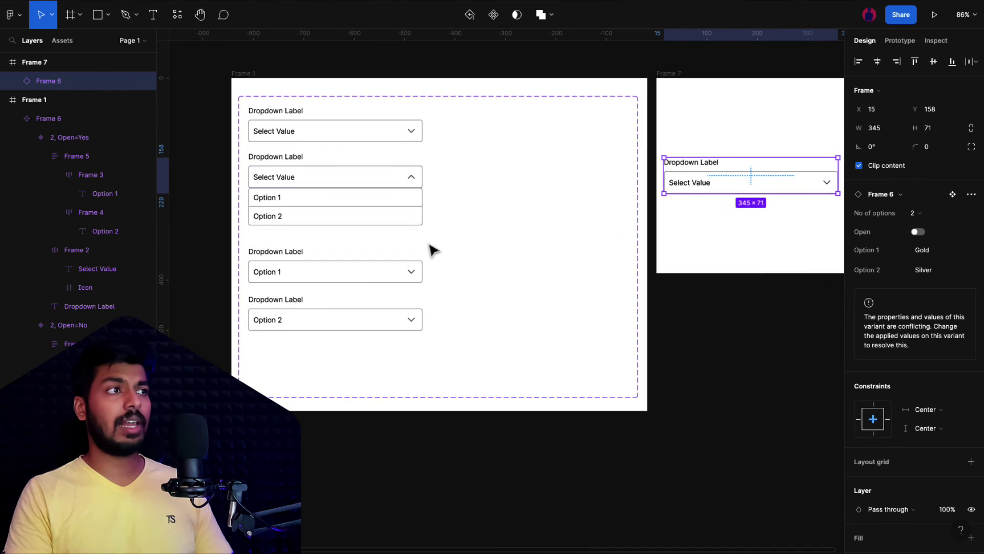
click(280, 145)
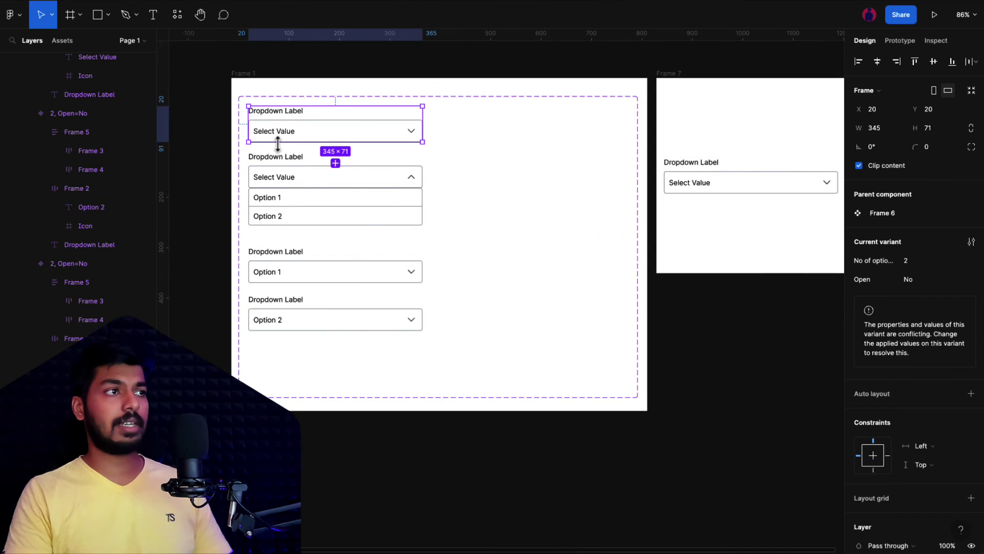
shift+click(285, 173)
shift+click(253, 260)
shift+click(279, 320)
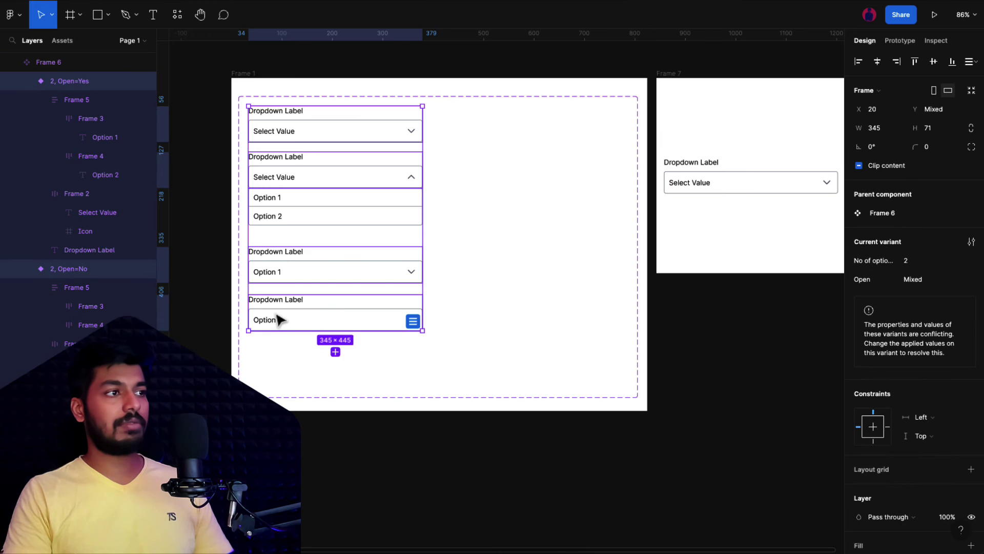
drag(276, 319, 474, 302)
key(Escape)
- Set the number-of-options property of the four duplicated variants in the second column to 3
scroll(574, 176, up, 5)
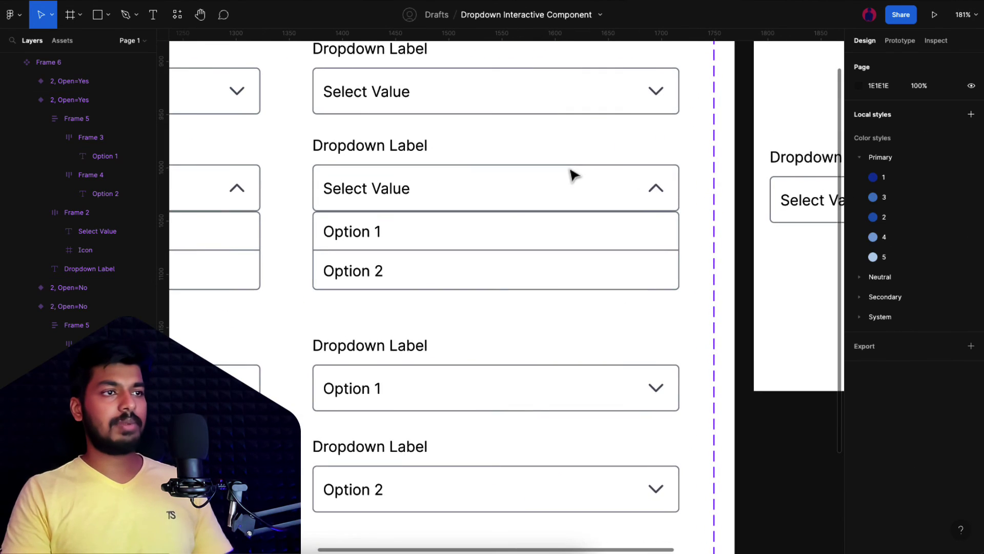
scroll(574, 176, down, 2)
click(493, 123)
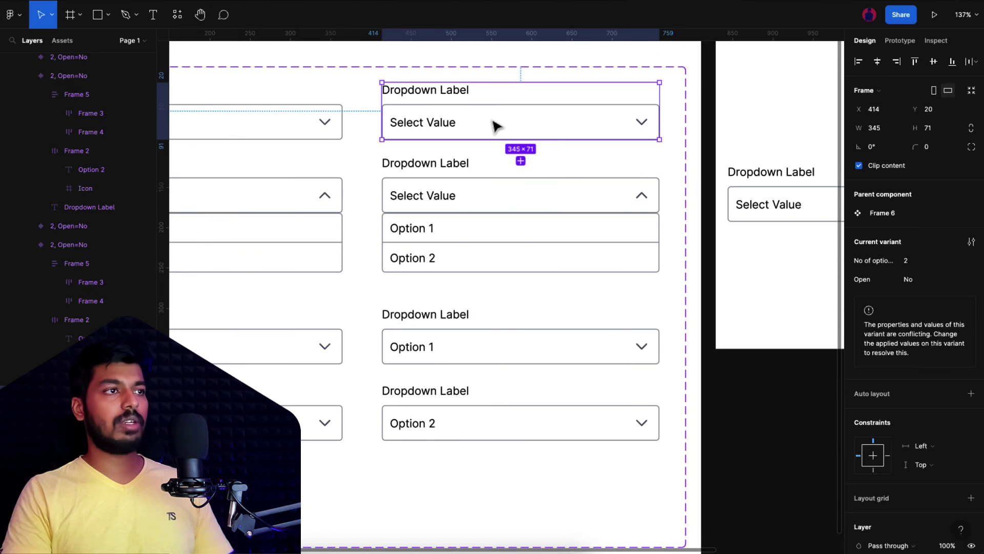
shift+click(467, 217)
shift+click(456, 324)
shift+click(449, 395)
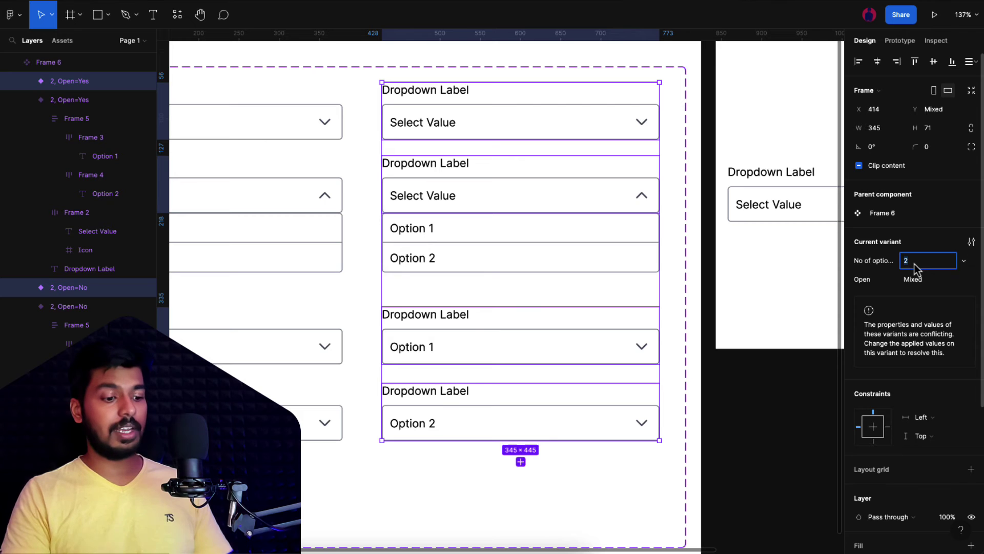
text(3)
key(Return)
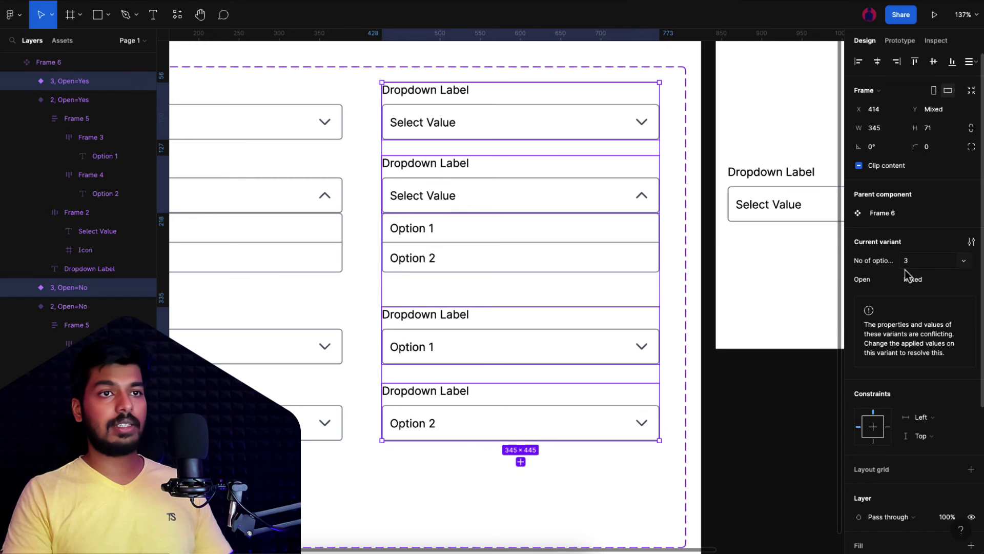
- Duplicate the Option 2 row in the open three-option variant and link the copy's text to the Option 3 property
click(398, 465)
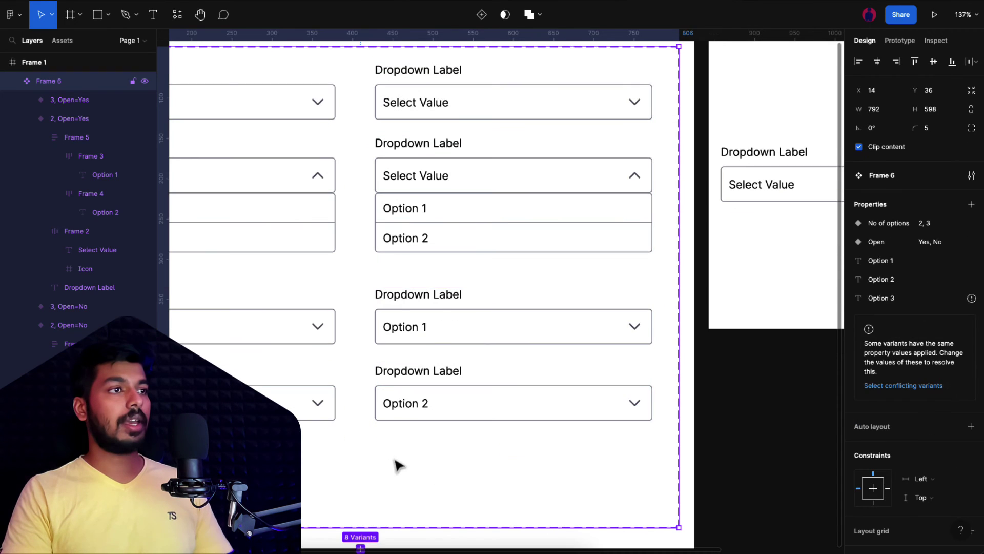
double_click(425, 242)
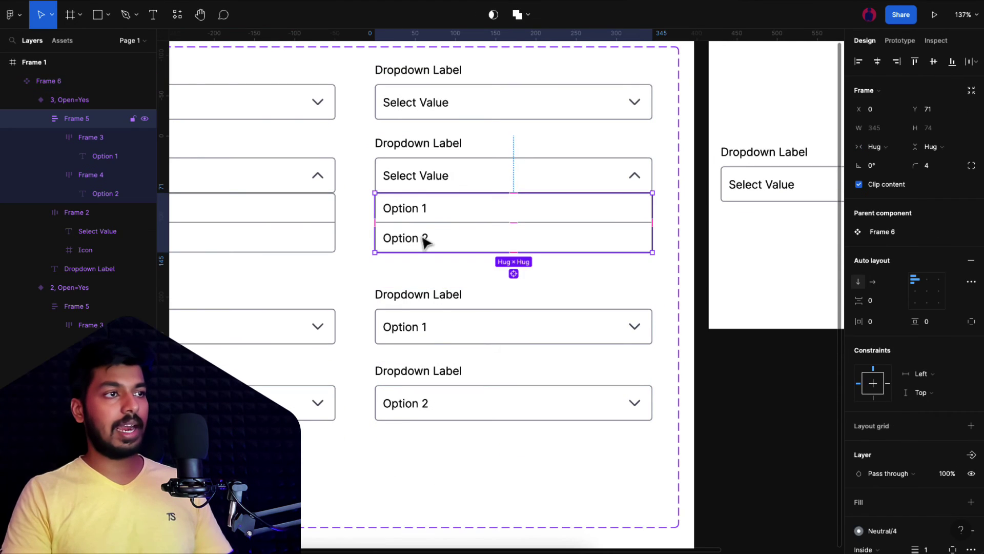
double_click(425, 242)
key(ctrl+d)
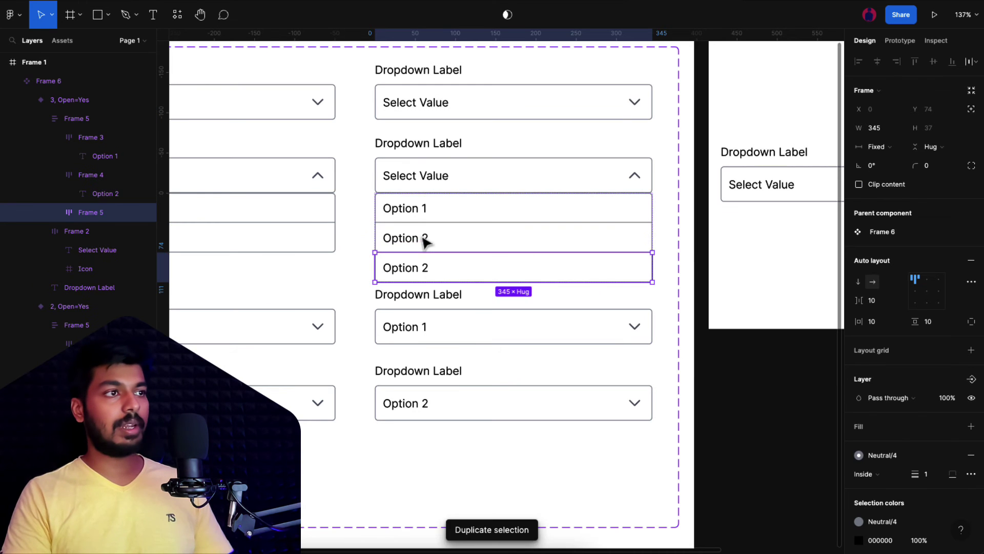
double_click(388, 271)
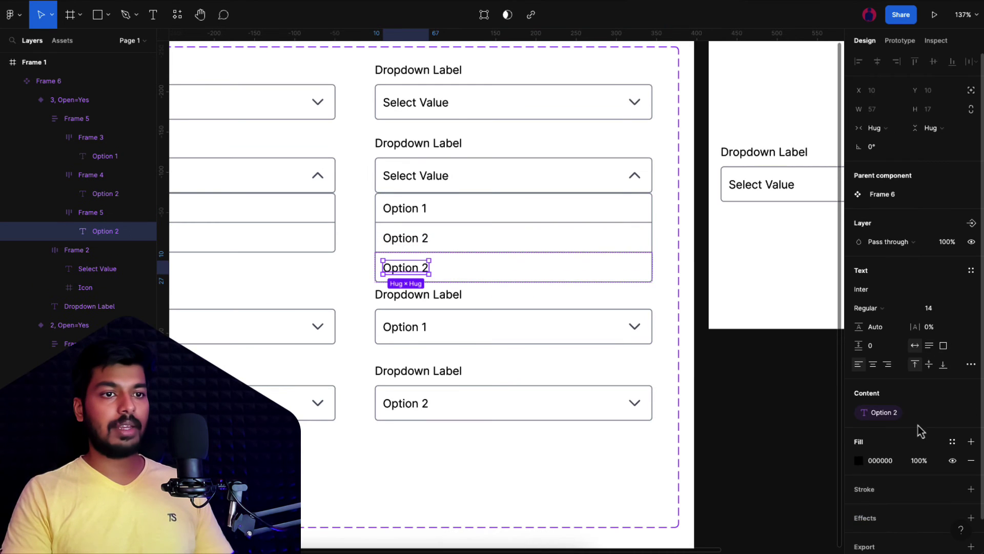
click(879, 414)
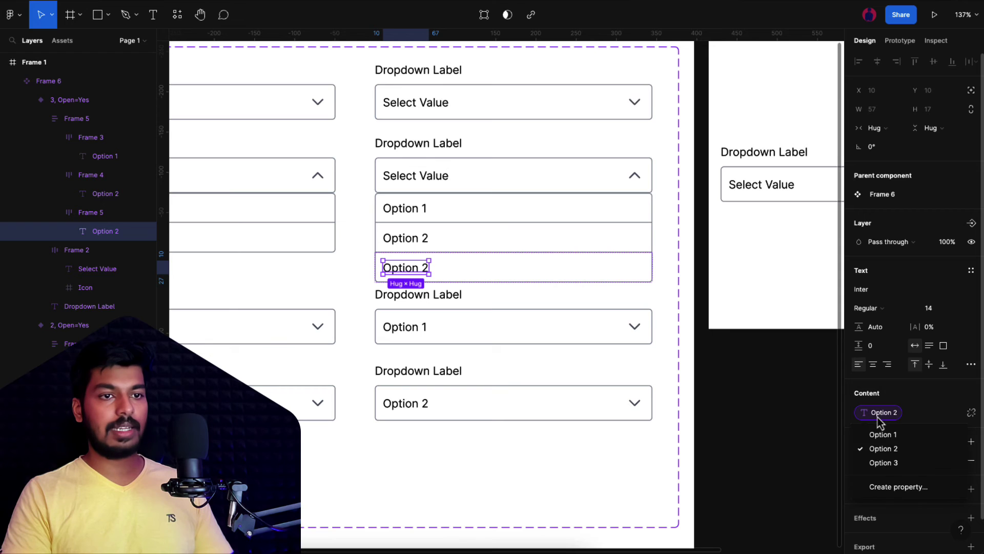
click(885, 464)
- In the closed three-option Select Value variant, add a duplicate row linked to the Option 3 property, unclipping the content meanwhile and clipping it again
click(472, 101)
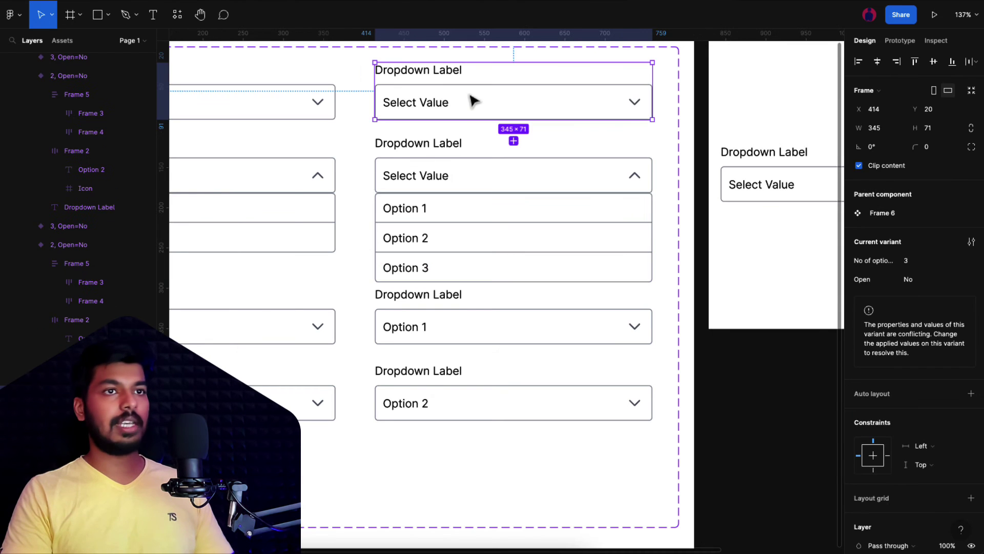
click(860, 168)
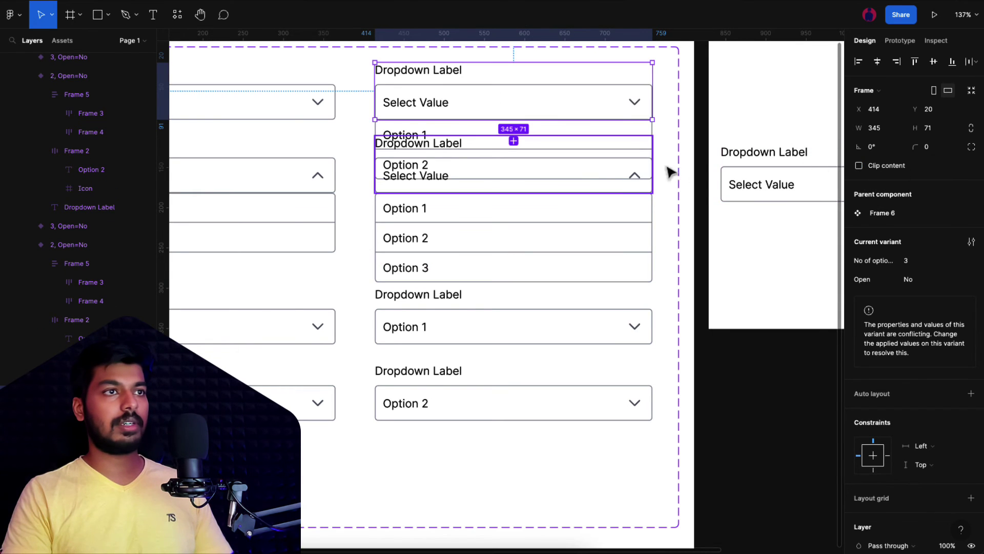
click(415, 136)
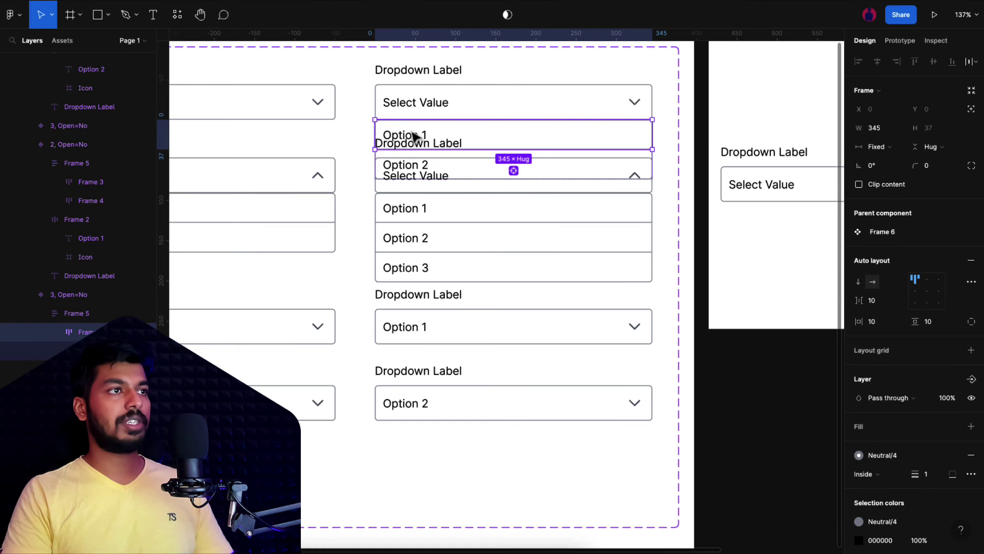
key(ctrl+d)
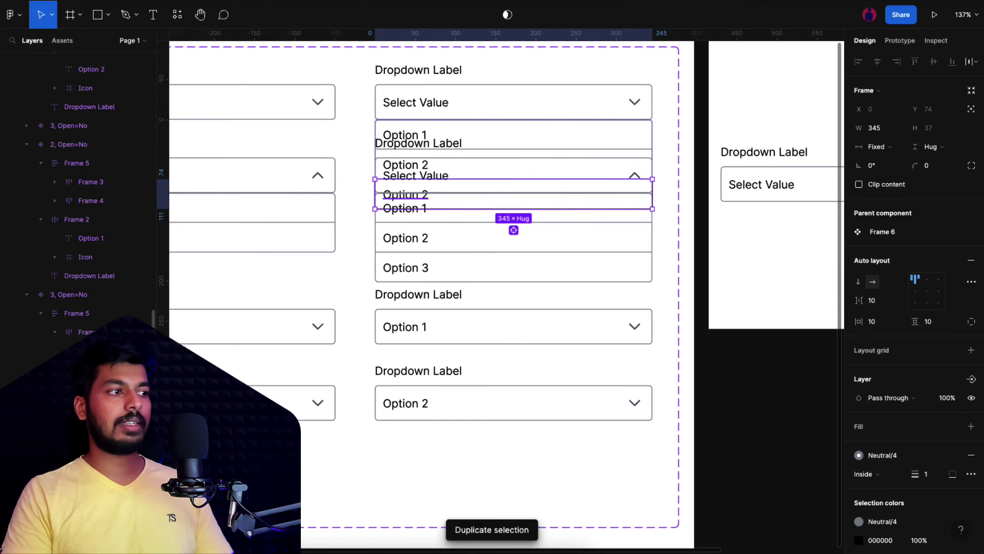
click(406, 194)
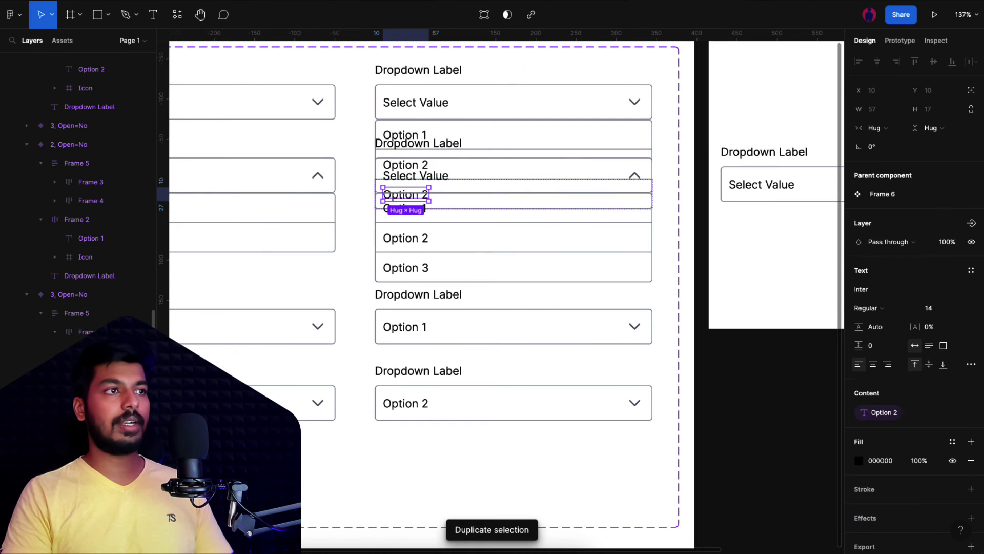
click(972, 413)
click(887, 461)
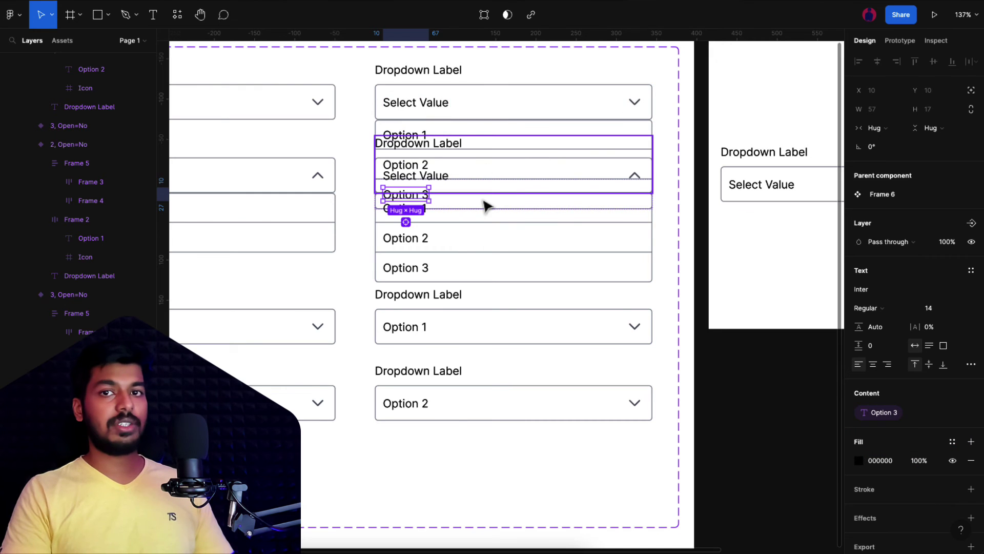
click(446, 112)
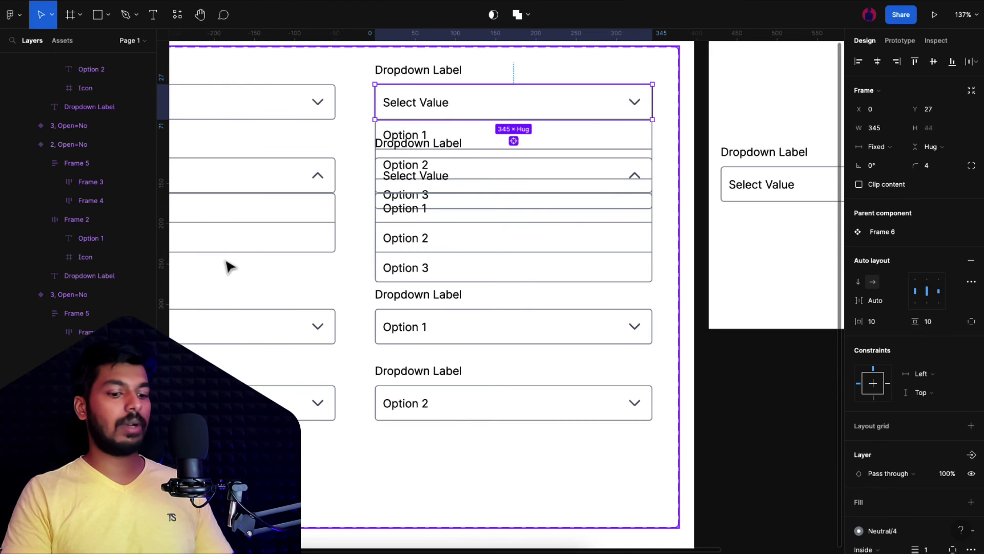
click(68, 294)
click(859, 166)
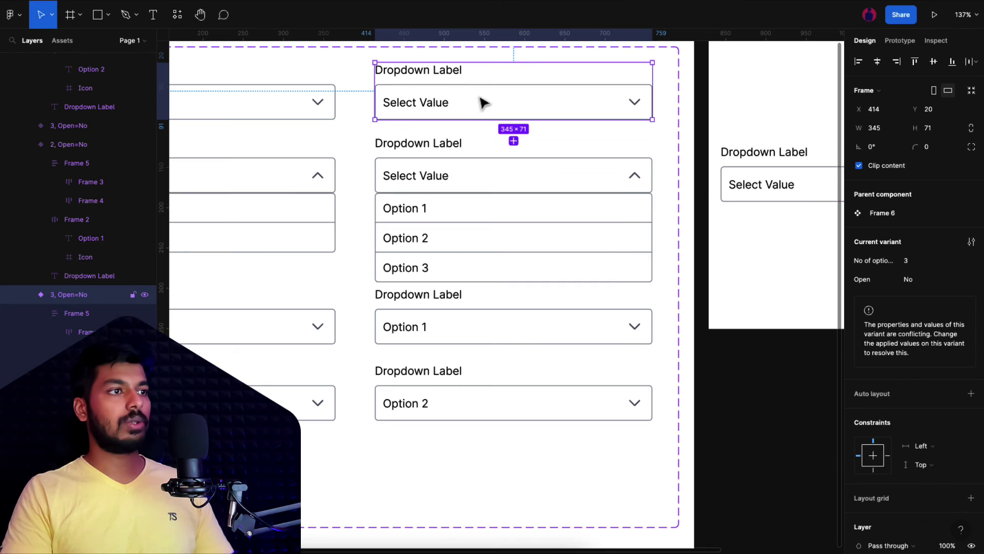
- Duplicate the three-option Option 2 variant below itself at about Y 484 and link the copy's selected text to the Option 3 property
click(428, 399)
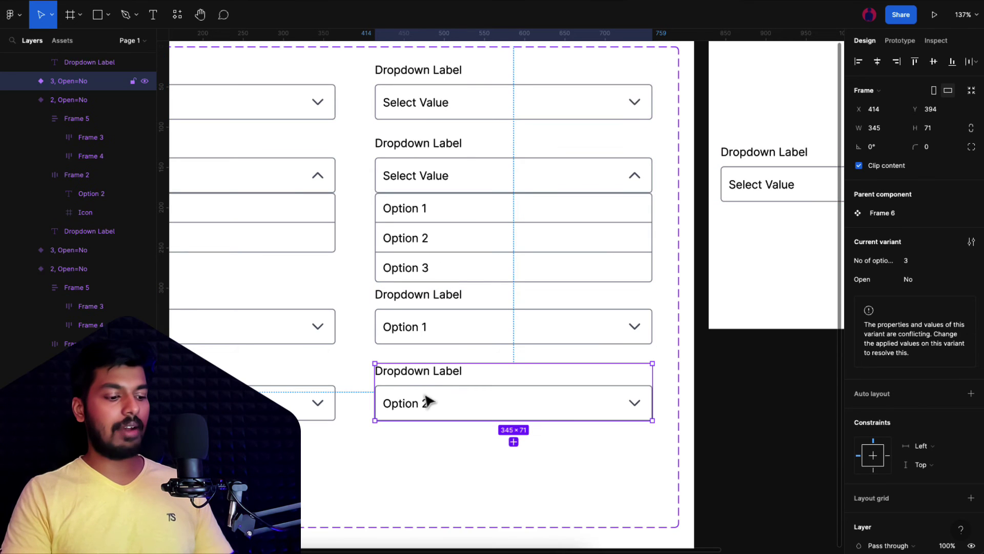
key(ctrl+d)
drag(435, 401, 434, 466)
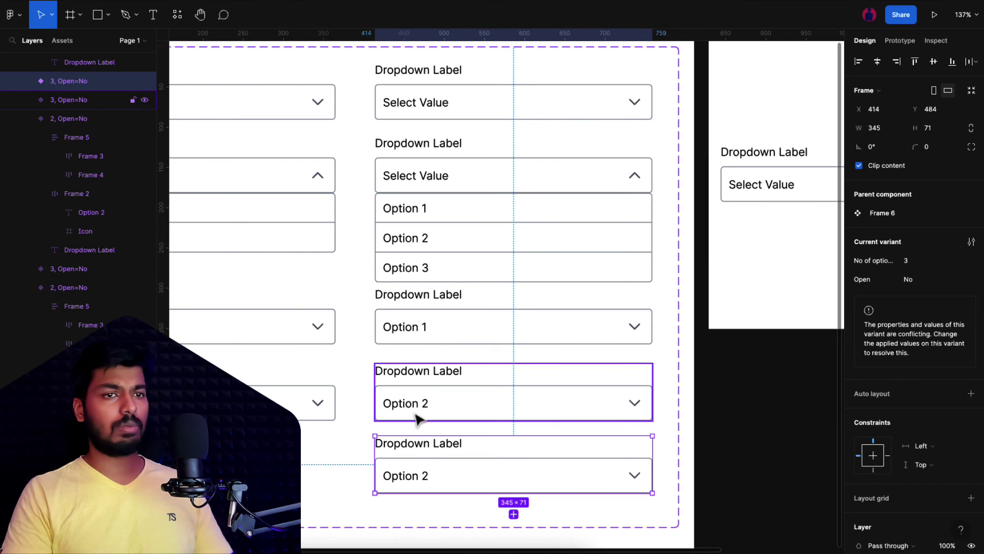
double_click(420, 479)
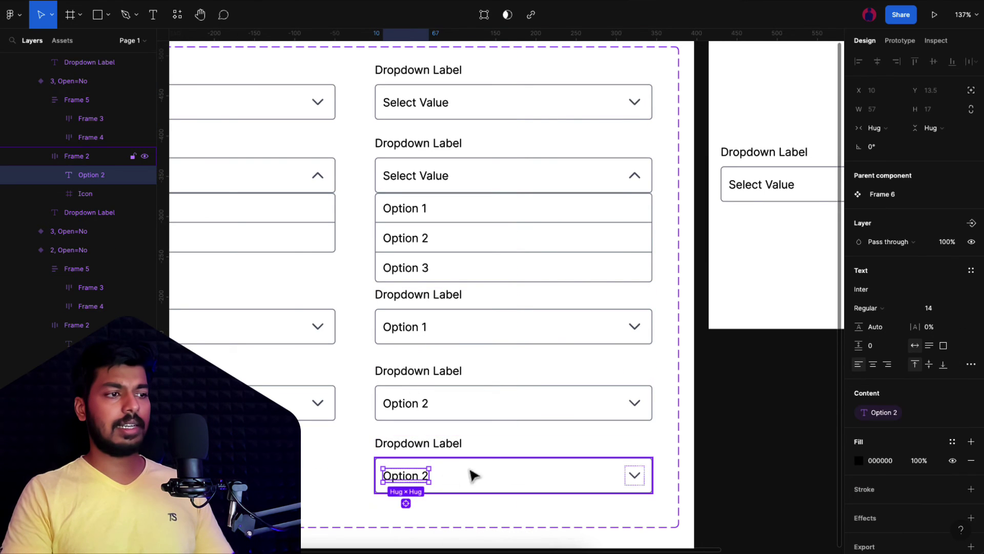
click(879, 412)
click(890, 464)
key(Escape)
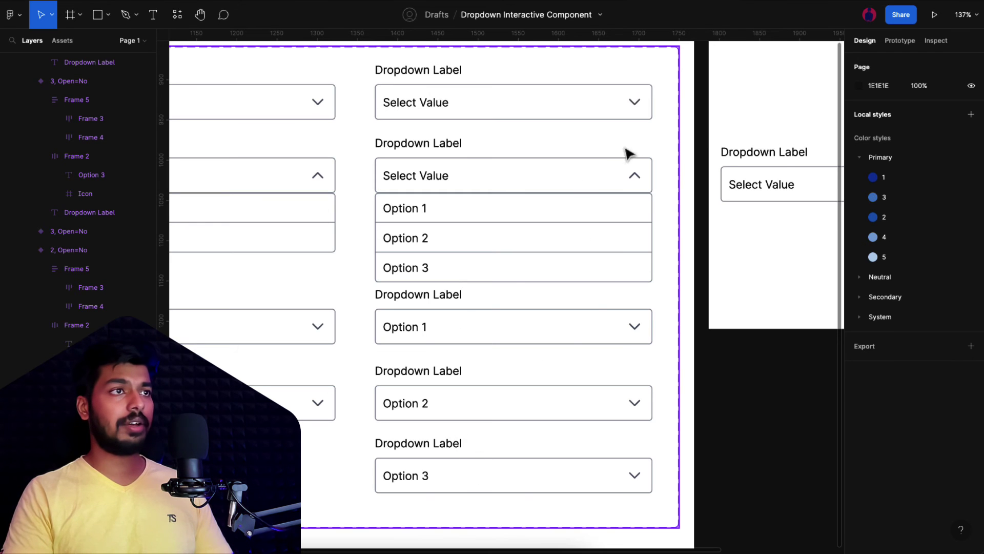
- Try to connect the Option 3 row of the open three-option variant to the closed Option 3 variant
click(899, 41)
click(445, 266)
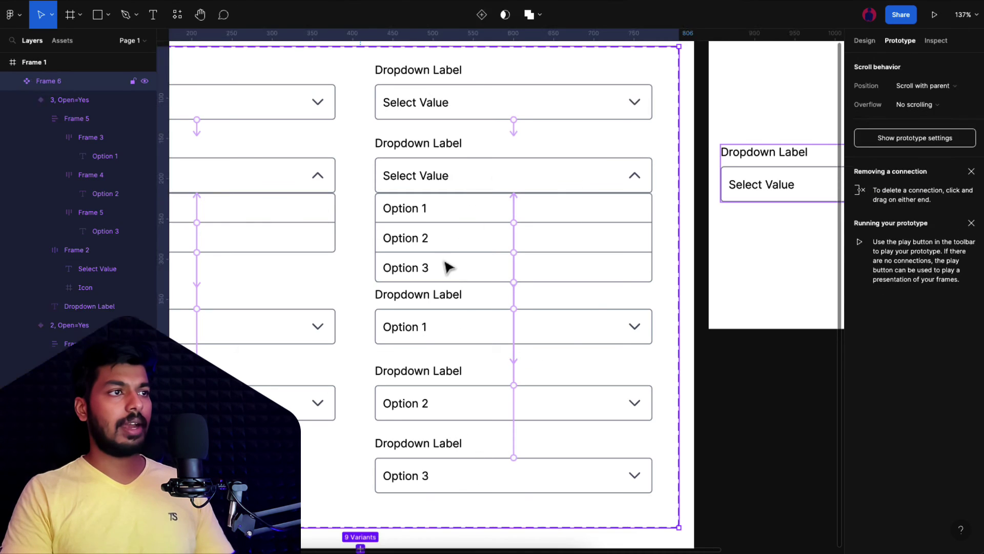
click(446, 266)
click(479, 235)
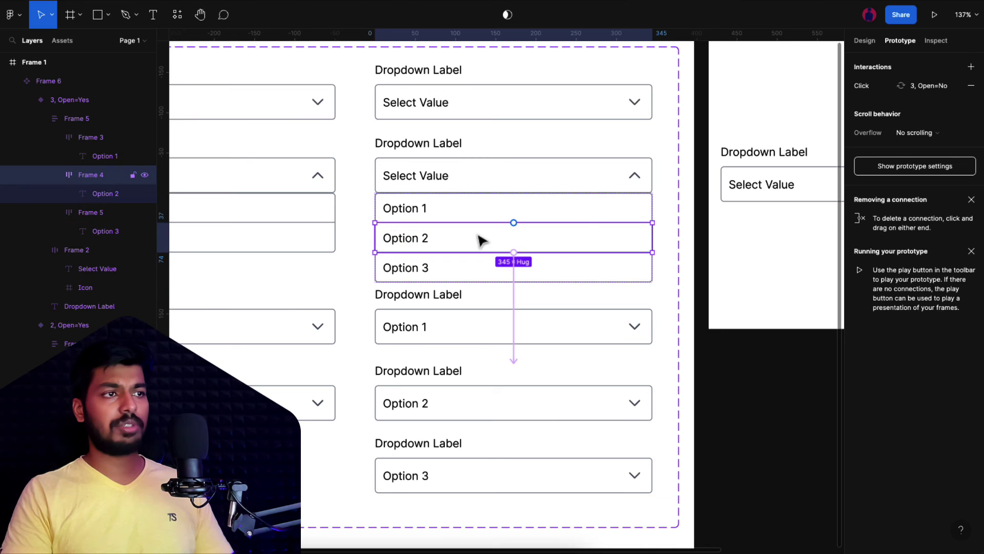
click(451, 271)
drag(652, 277, 559, 445)
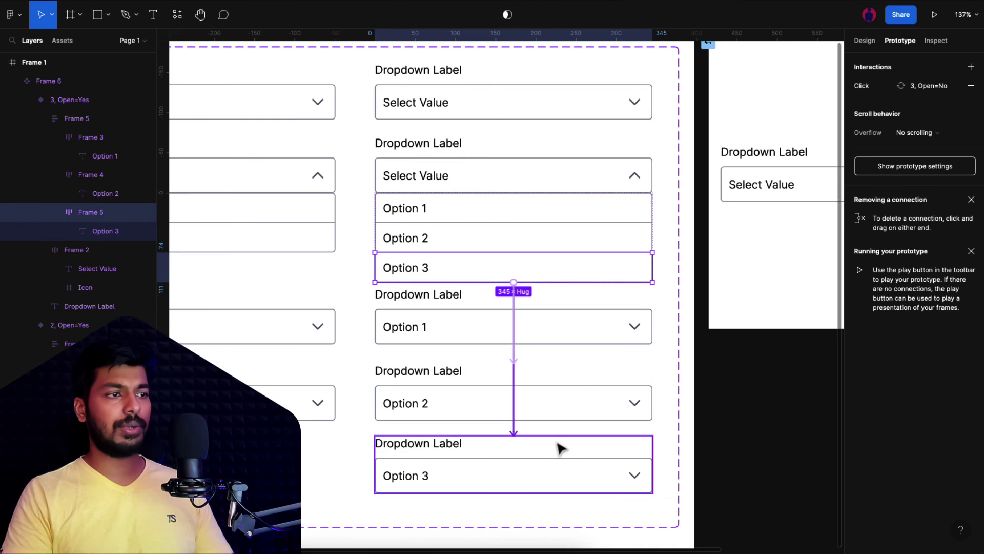
drag(505, 471, 505, 467)
key(Escape)
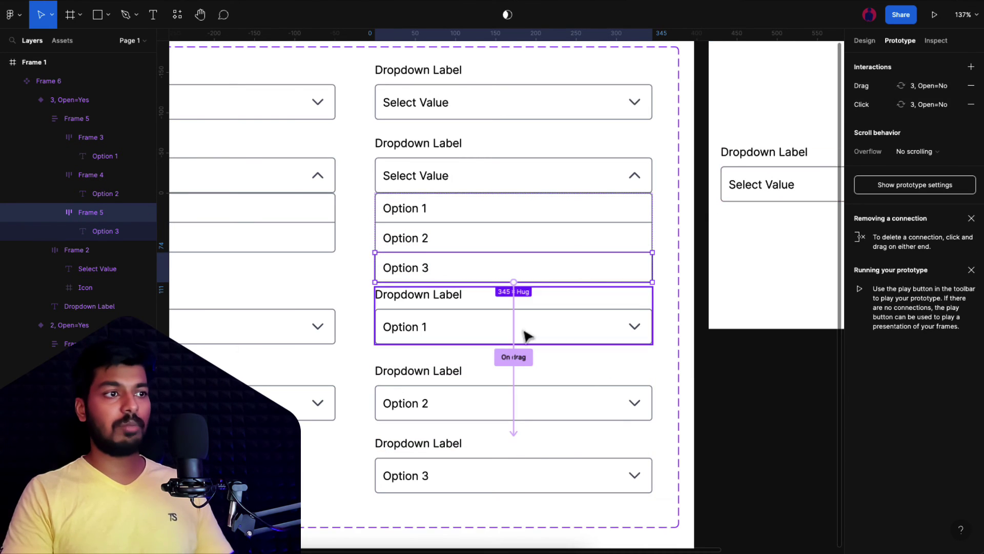
- Remove the Option 3 row's existing interactions and connect it to the closed Option 3 variant with an on-click Change to interaction
click(970, 104)
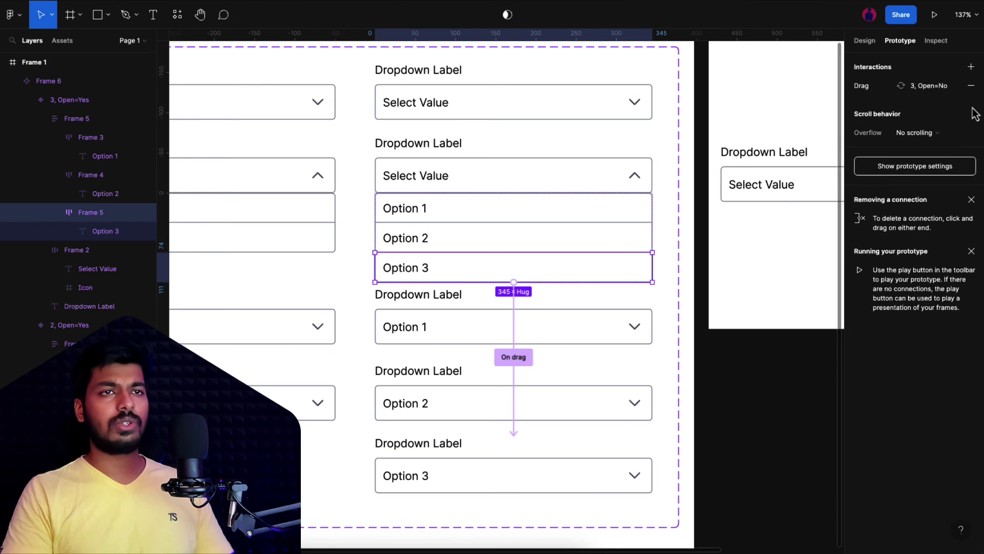
click(971, 86)
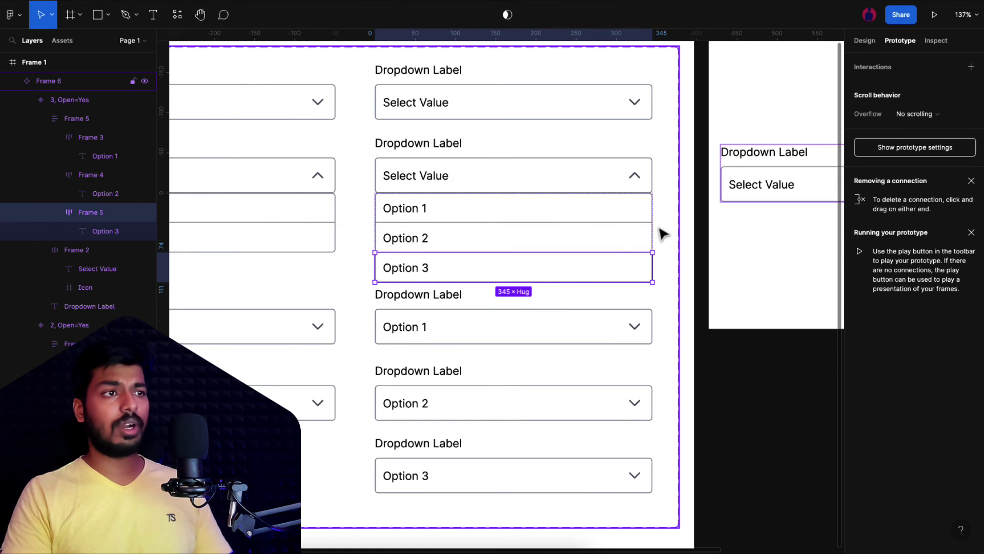
drag(514, 283, 527, 488)
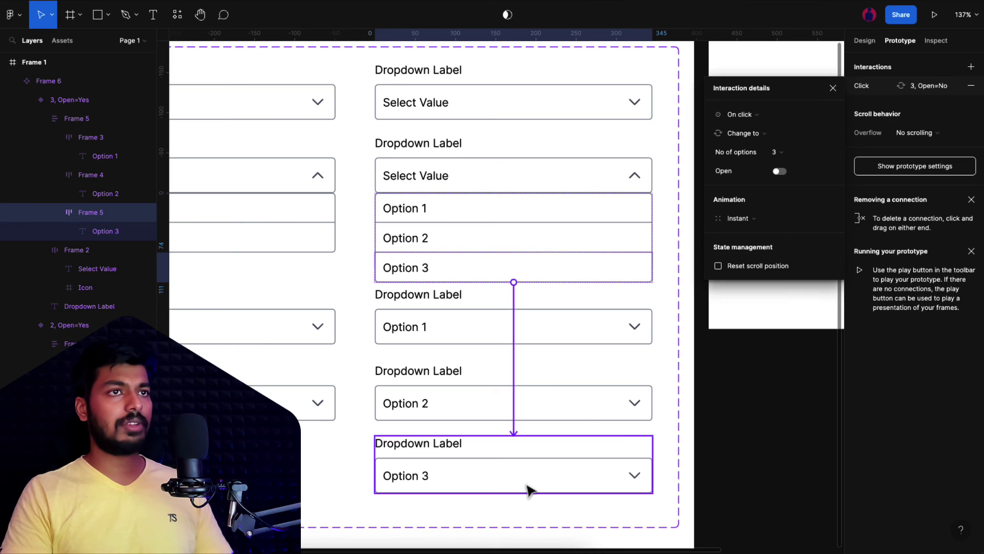
click(714, 404)
click(582, 487)
click(582, 487)
click(582, 487)
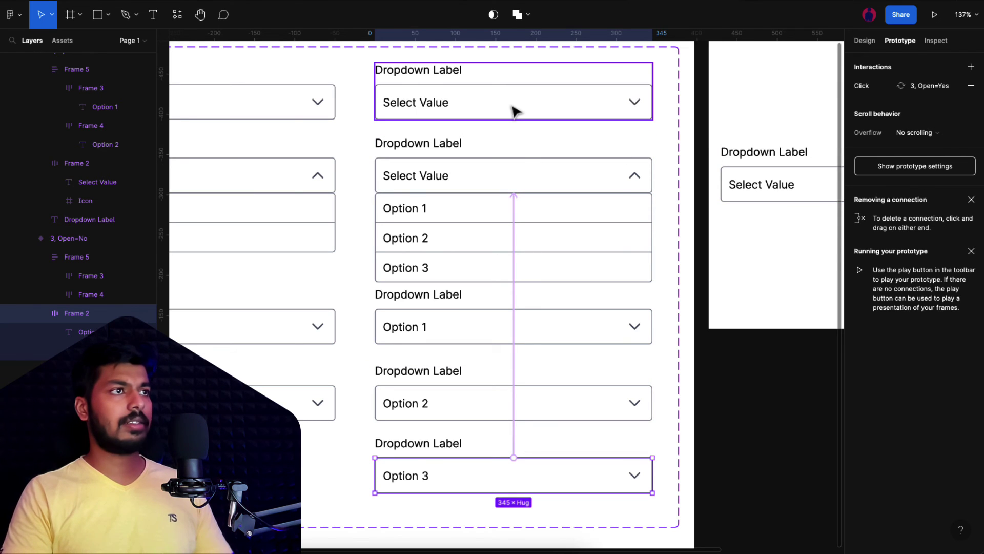
- Set the number of options of the dropdown instance in Frame 7 to 3
scroll(472, 215, down, 5)
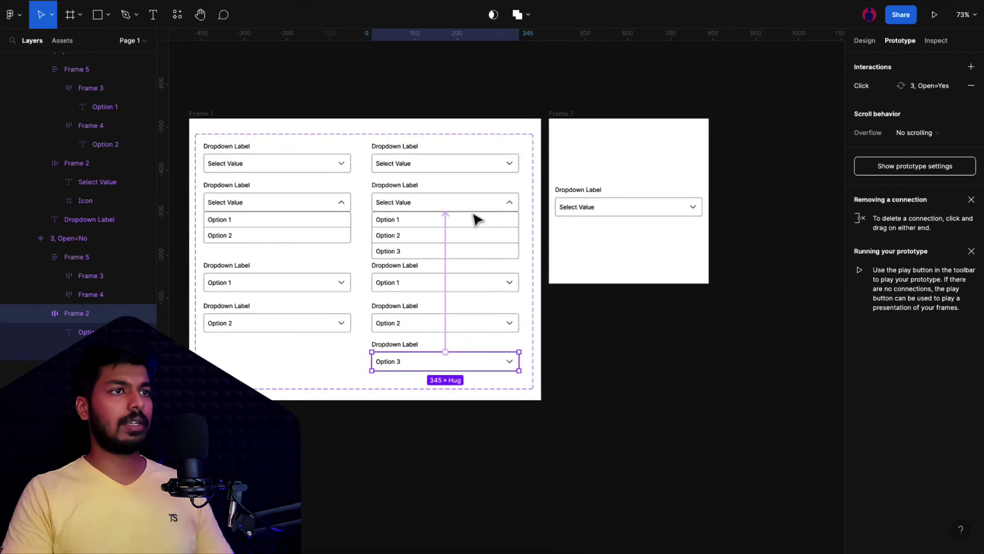
click(865, 41)
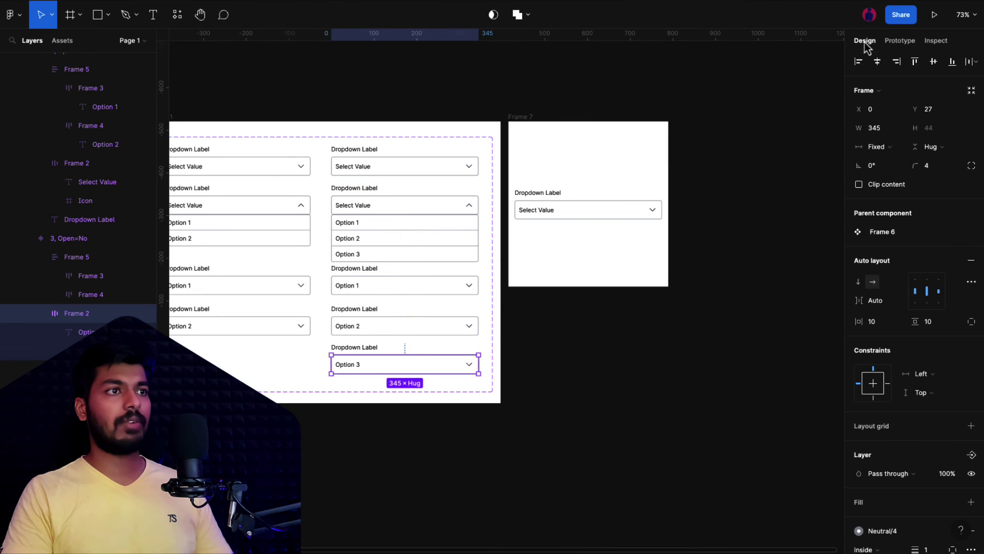
scroll(588, 208, up, 4)
click(616, 216)
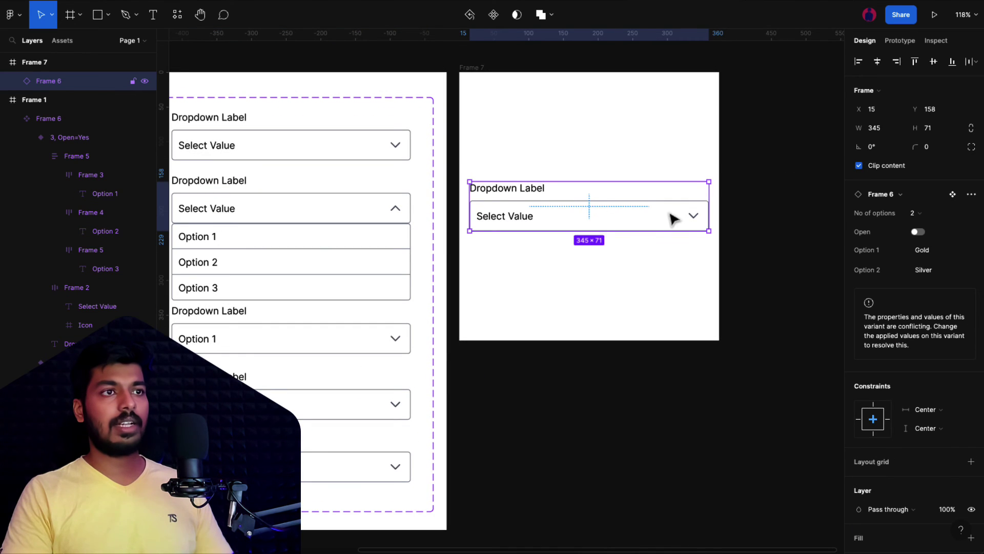
scroll(673, 219, up, 3)
click(917, 216)
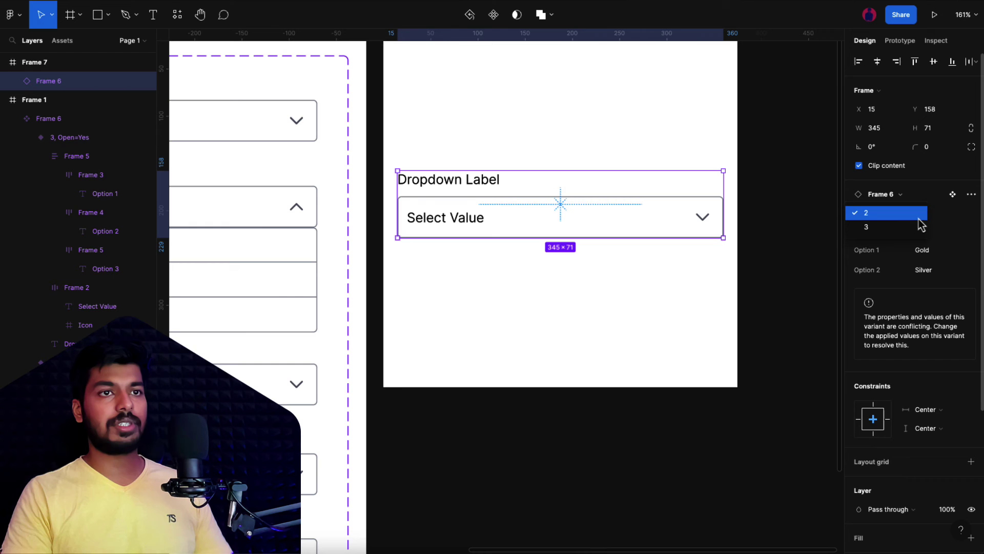
click(887, 229)
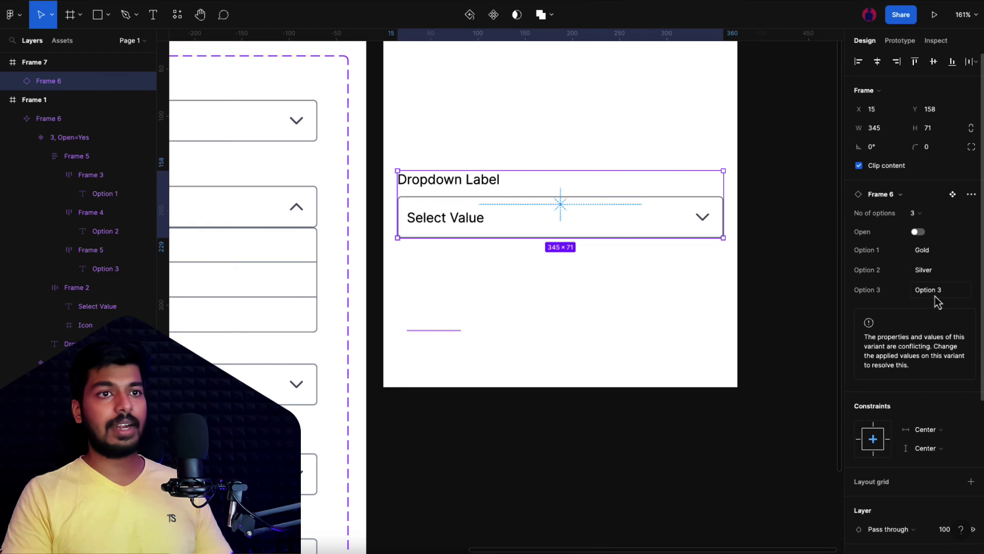
- Set the Option 3 text of the Frame 7 dropdown instance to Platinum
click(935, 296)
text(Pla)
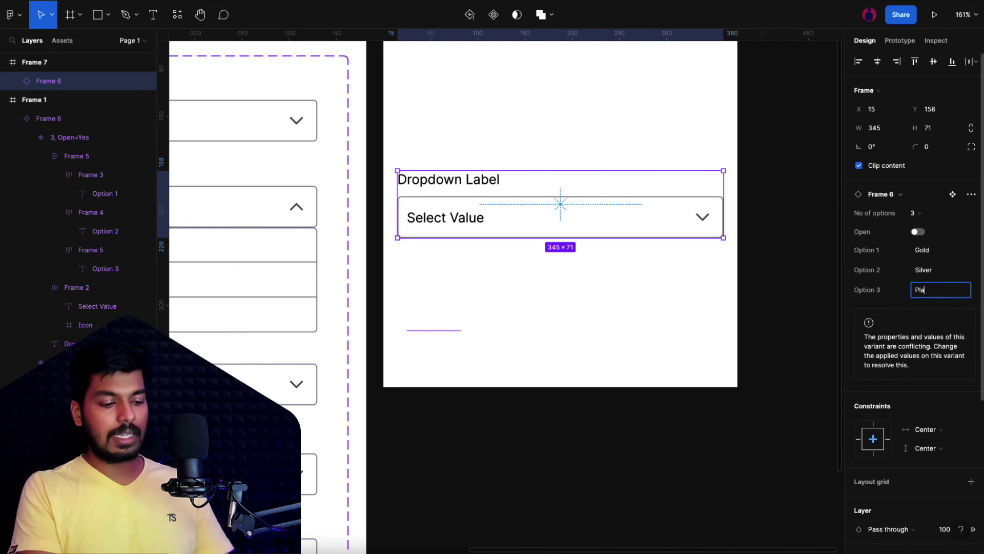
text(tinum)
key(Return)
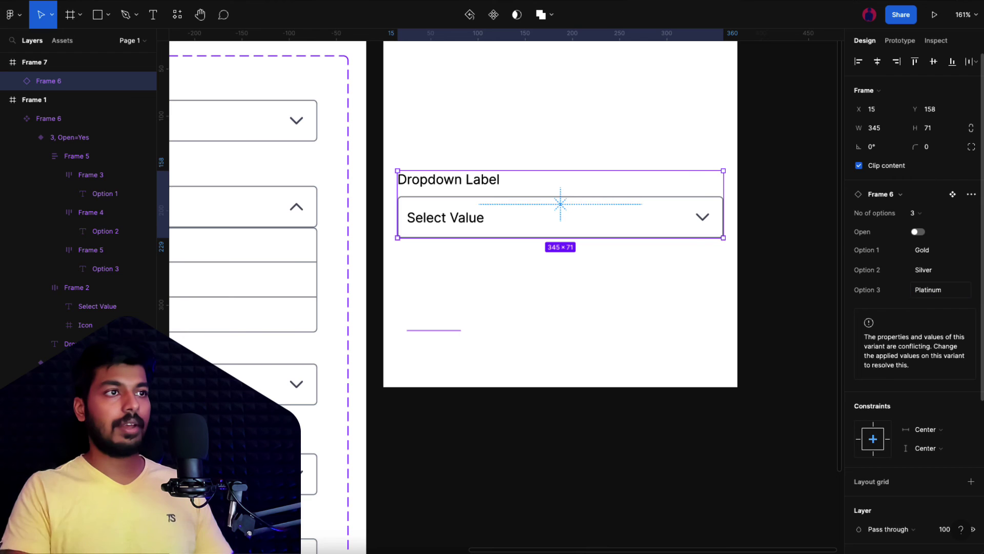
- Switch the Frame 7 instance's Open property on and off to check its three options, leaving it closed
click(918, 233)
click(918, 233)
click(918, 233)
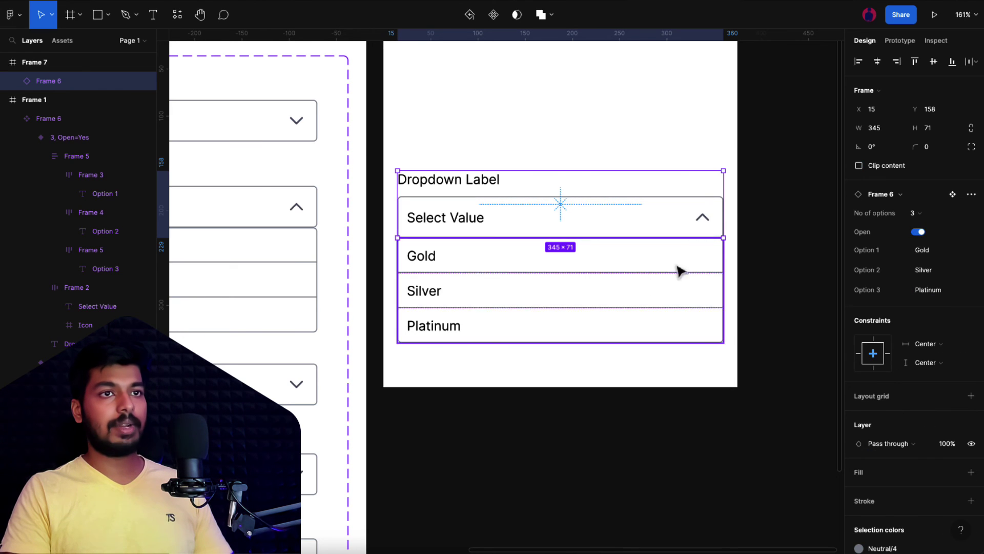
click(918, 233)
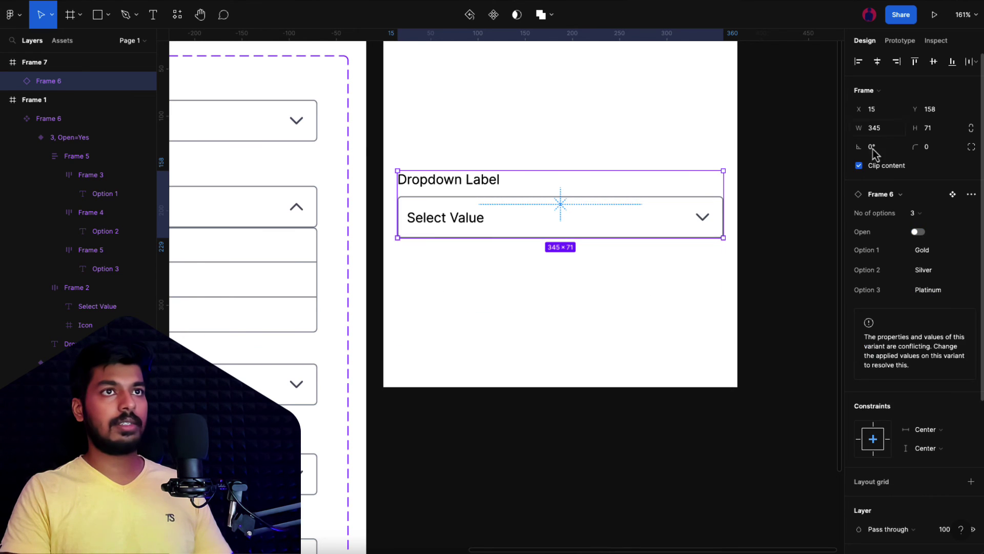
- Preview Frame 7 as a prototype and test the dropdown by choosing Silver, Gold and Platinum in turn
click(935, 20)
click(467, 308)
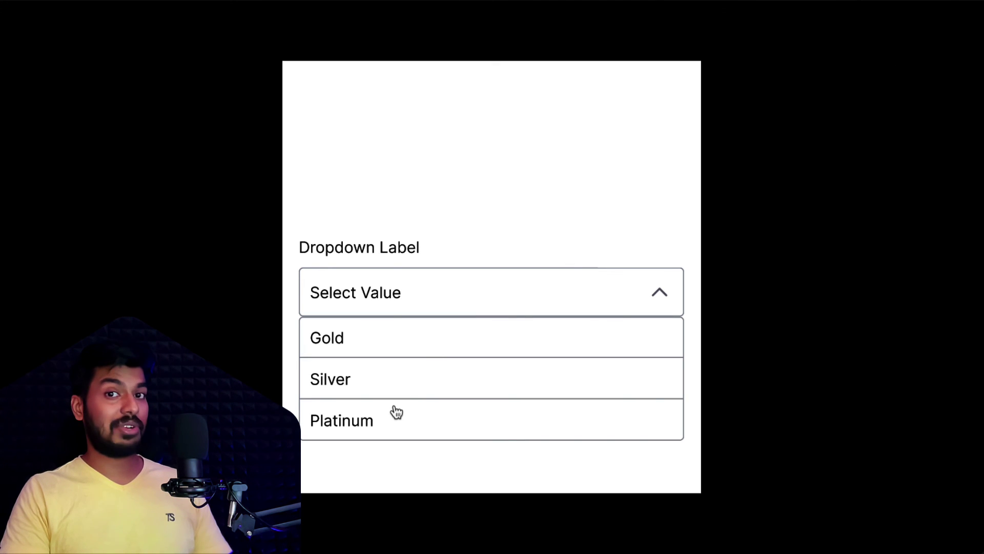
click(346, 374)
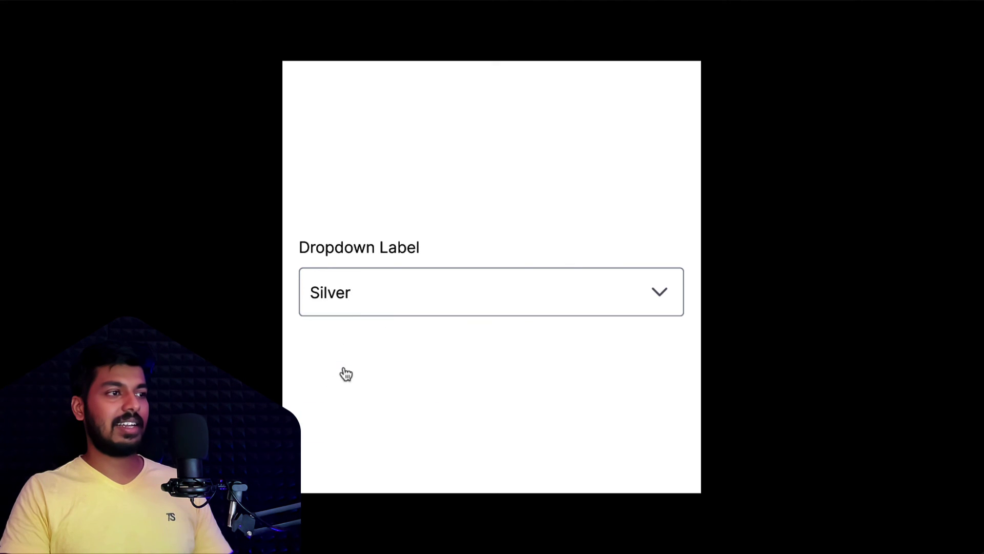
click(357, 301)
click(340, 342)
click(364, 298)
click(344, 418)
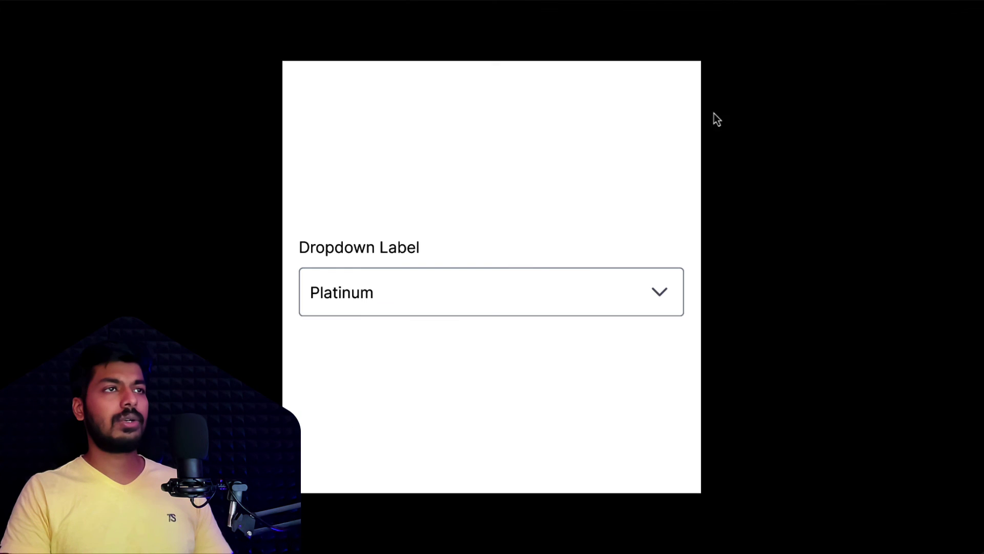
key(Escape)
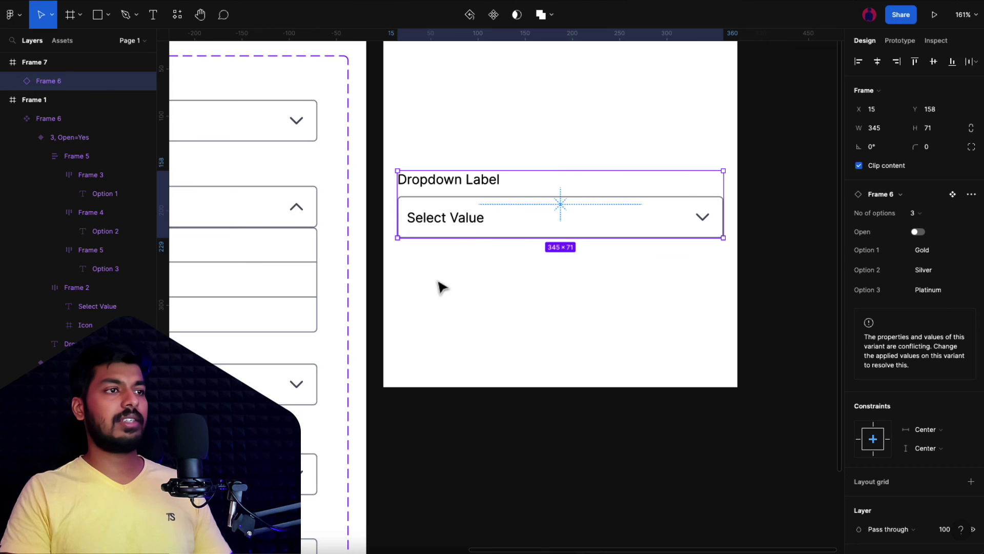
- Place a duplicate of the dropdown instance below the original in Frame 7 and set the upper instance's number of options to 2
scroll(441, 287, left, 3)
drag(521, 199, 532, 240)
click(617, 146)
click(916, 213)
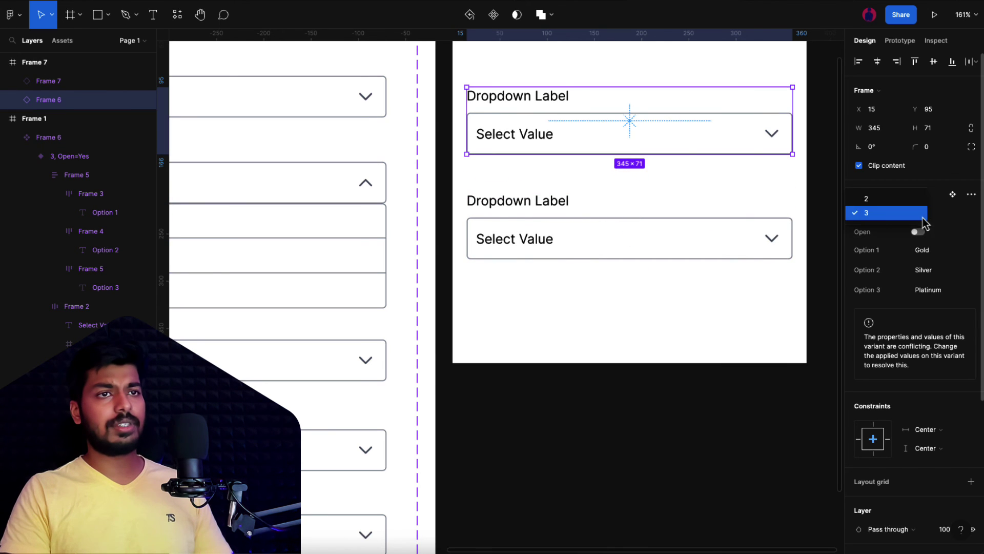
click(891, 201)
- Preview the prototype with both dropdowns and open the upper one to check how its list overlaps the lower one
click(626, 228)
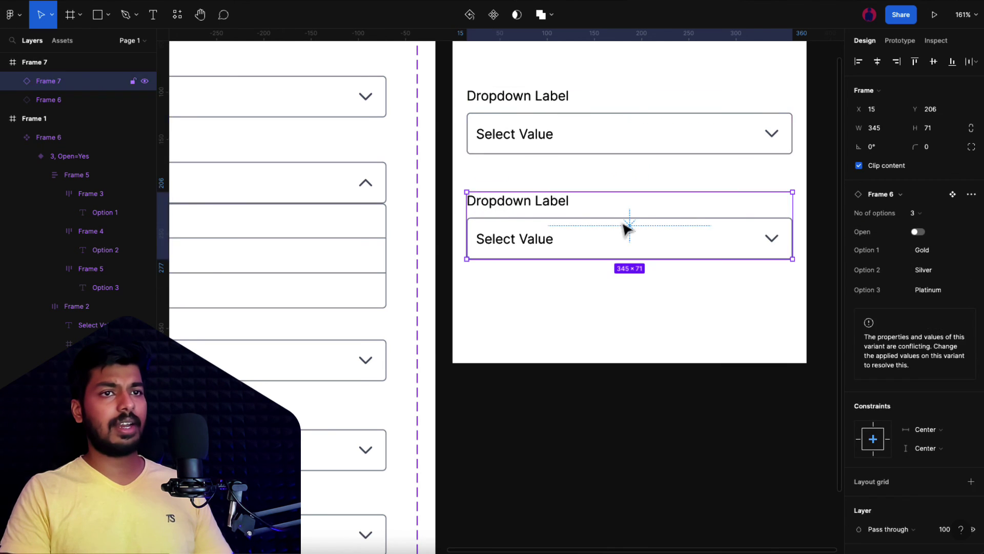
click(935, 15)
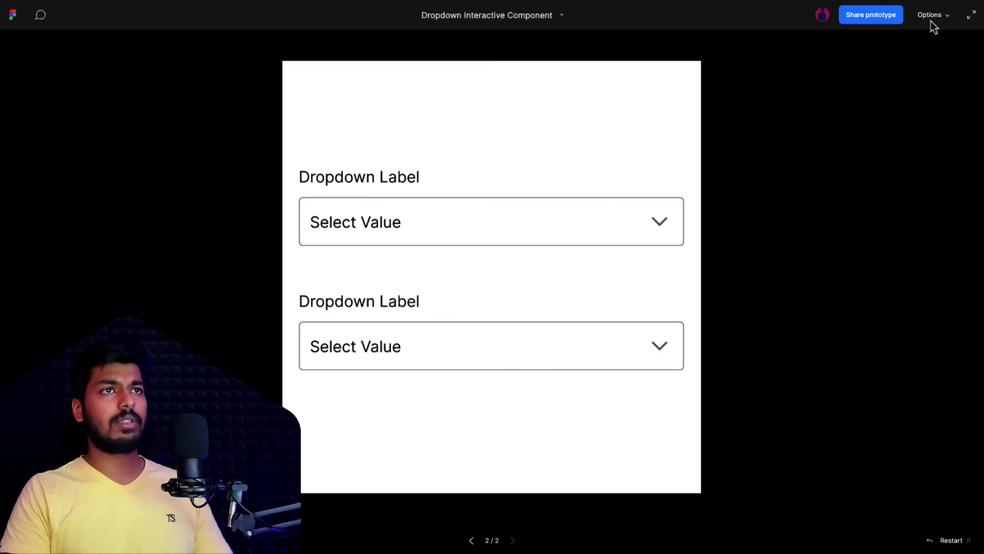
click(615, 223)
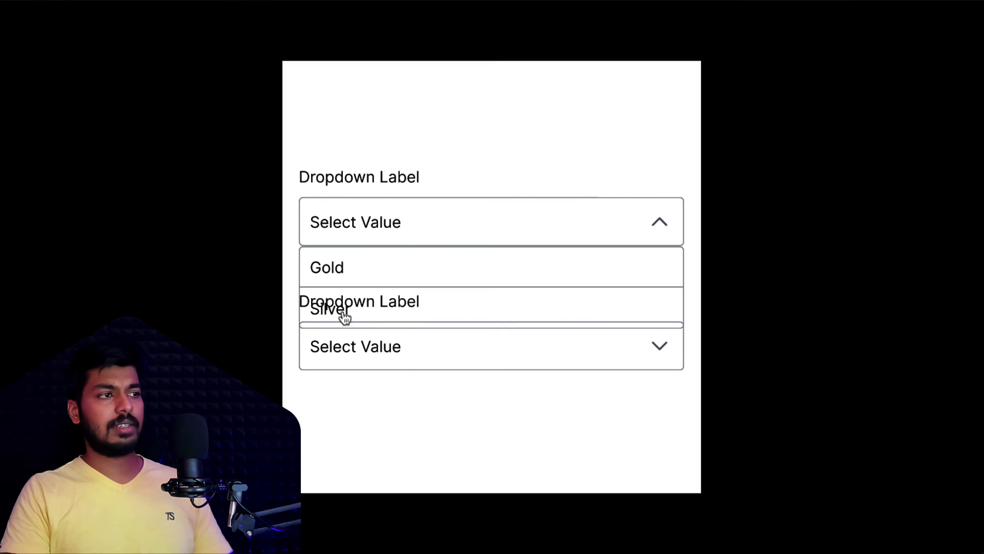
click(687, 3)
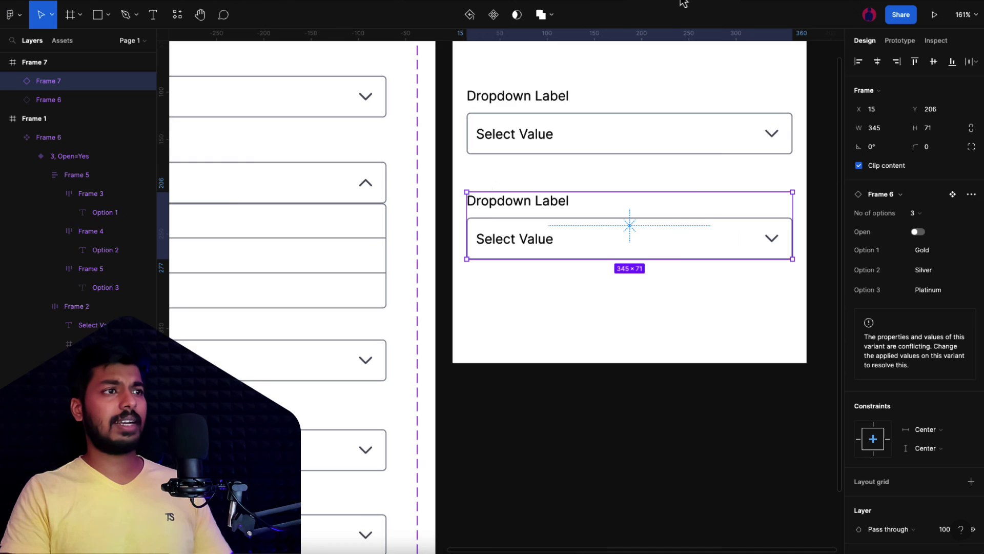
- Add a white FFFFFF fill to the option list frames of both the two-option and three-option open variants
scroll(542, 183, left, 5)
scroll(542, 183, left, 6)
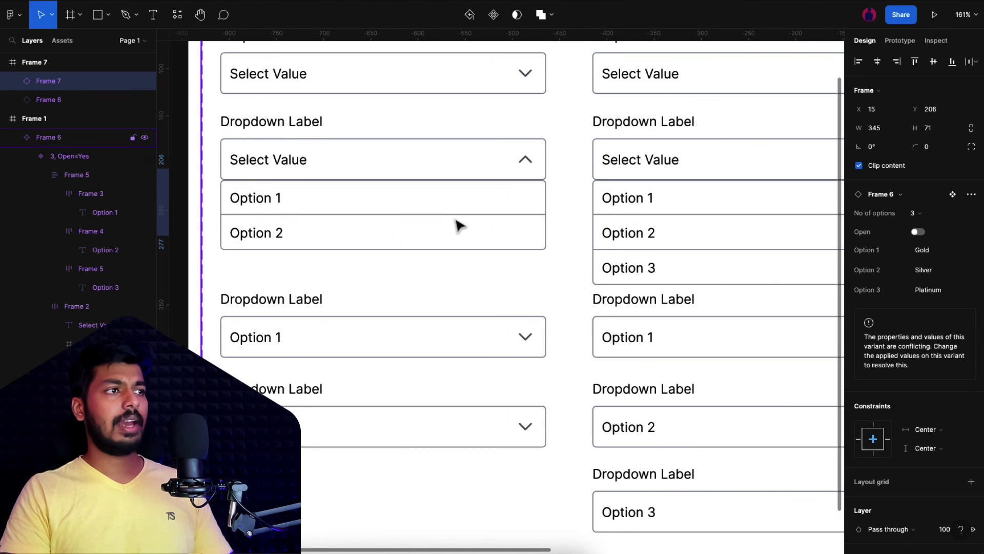
click(457, 224)
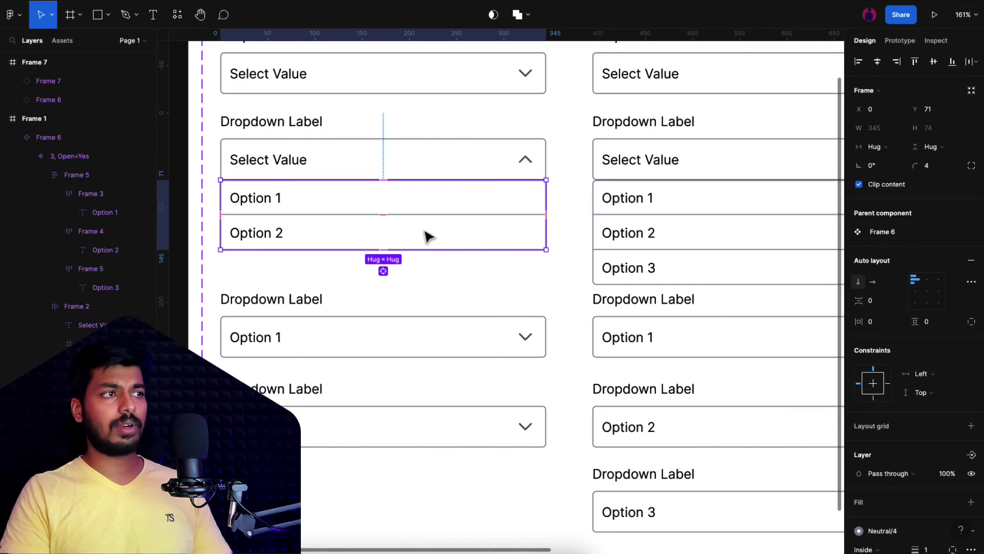
scroll(922, 417, down, 2)
scroll(920, 417, down, 1)
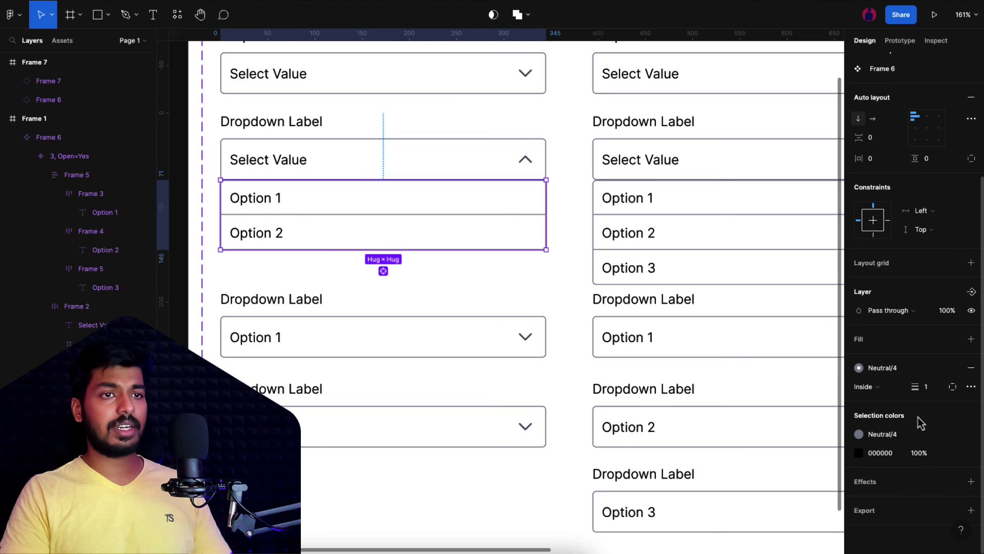
click(971, 339)
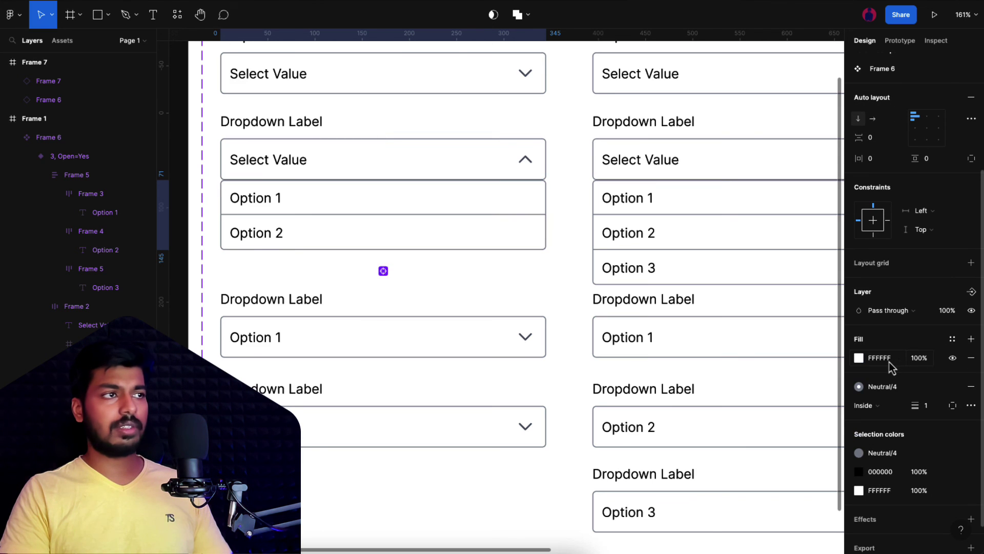
key(ctrl+z)
click(971, 339)
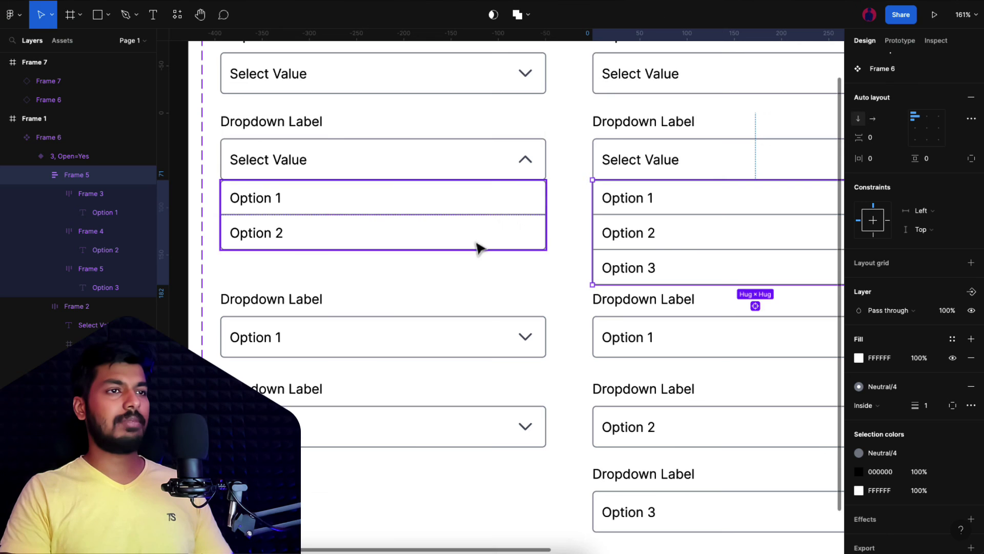
- Reorder the layers of Frame 7 so the upper dropdown instance, Frame 6, sits above the lower instance
scroll(477, 246, right, 12)
click(526, 112)
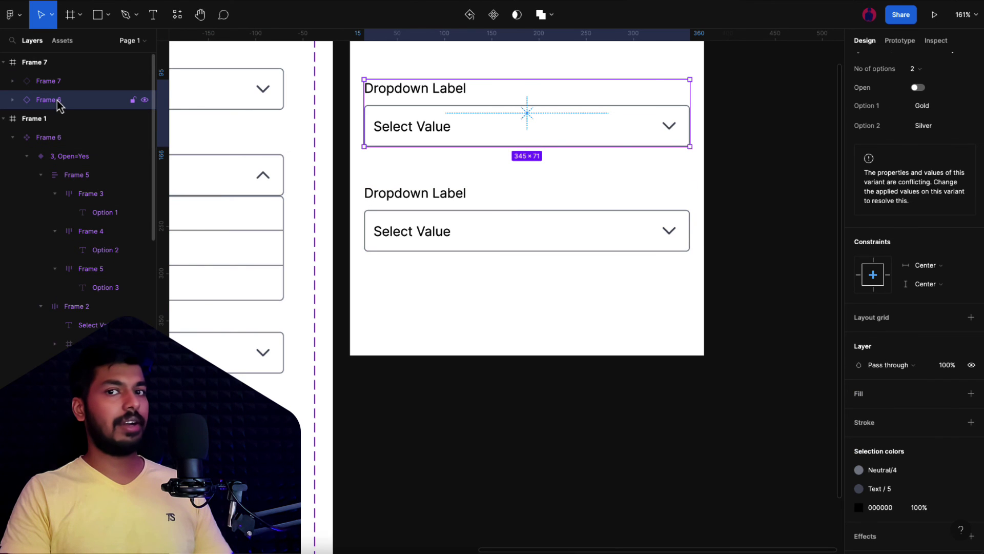
drag(58, 105, 55, 83)
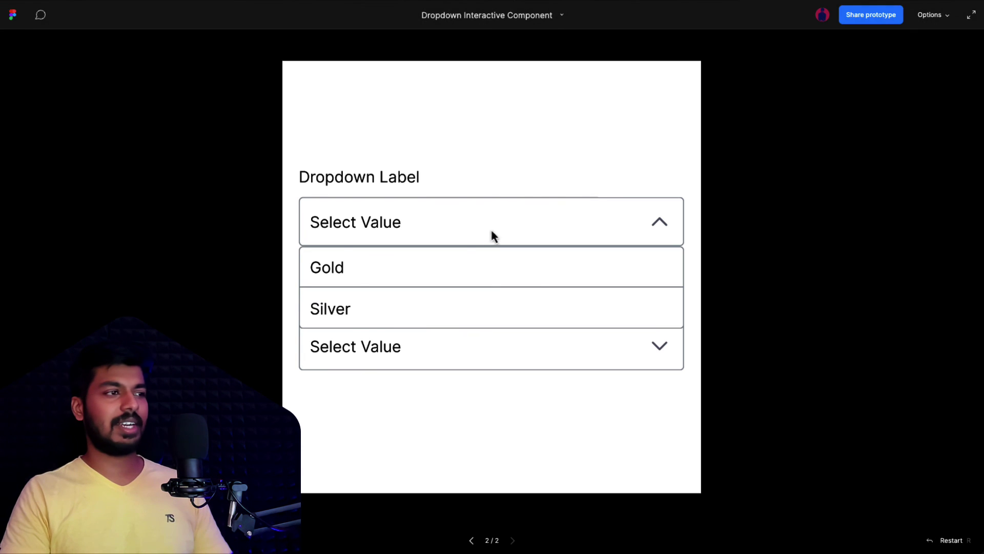
- Test the stacked dropdowns in the prototype by choosing Silver and Gold in the upper one and an option in the lower one
click(344, 313)
click(390, 227)
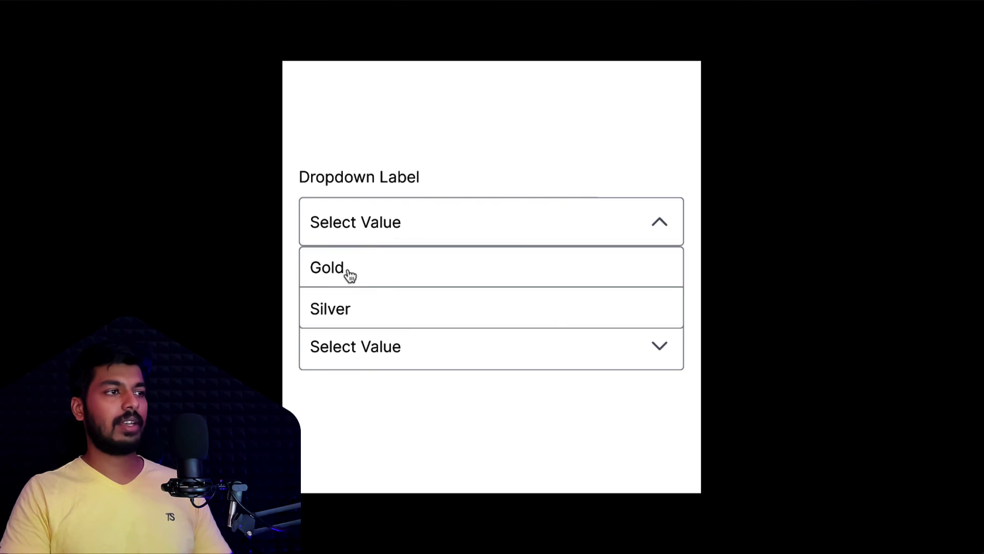
click(348, 273)
click(379, 349)
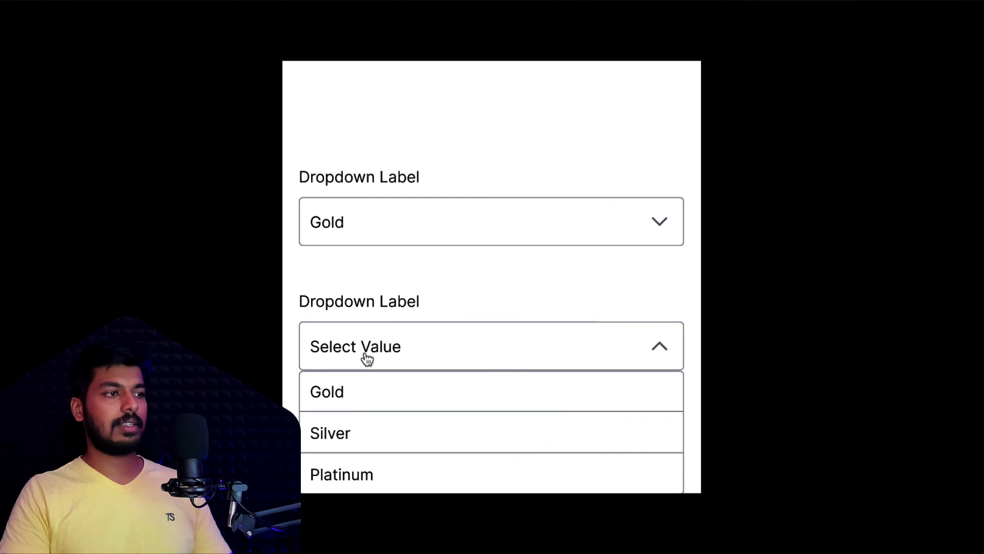
click(352, 409)
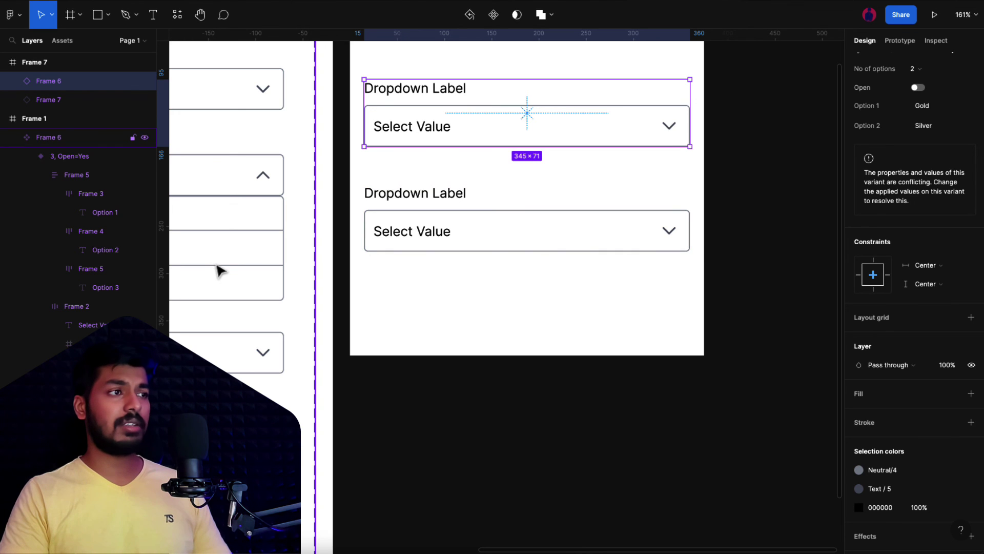
- Review the component properties of the lower and upper dropdown instances in Frame 7
click(622, 235)
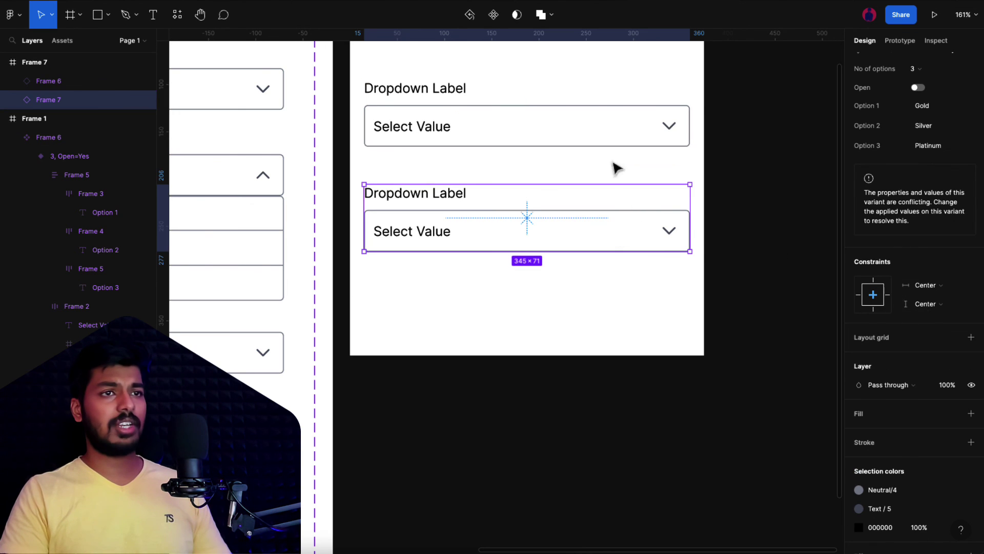
click(624, 141)
scroll(860, 192, up, 3)
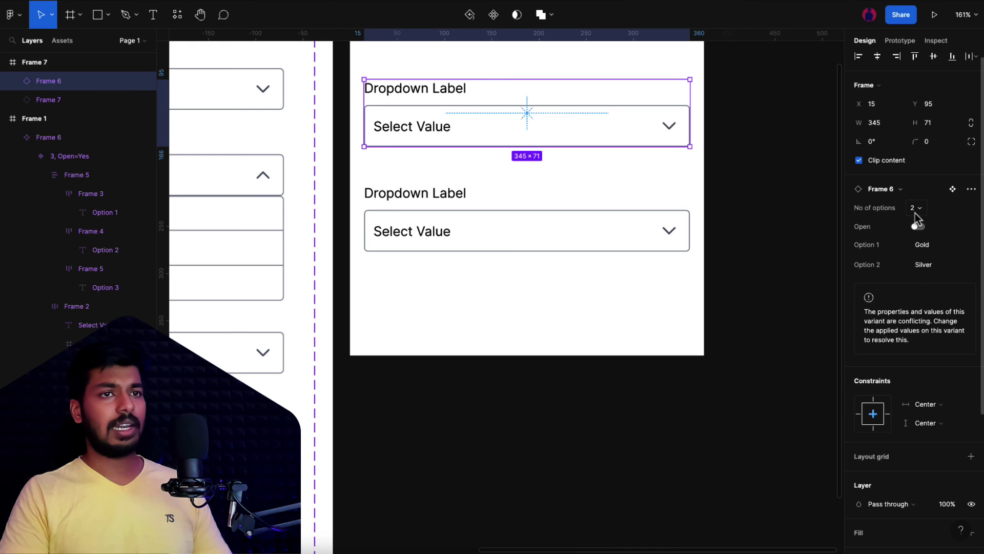